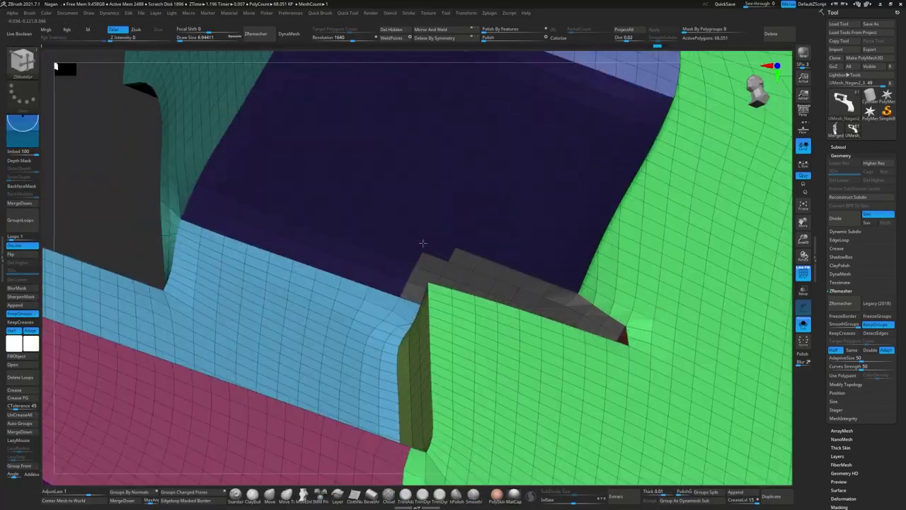
# Step: Isolate the green polygroup, slice it along a curve, then show all polygroups again
pyautogui.keyDown('alt'); pyautogui.moveTo(423, 243); pyautogui.dragTo(444, 290, button='right'); pyautogui.keyUp('alt')
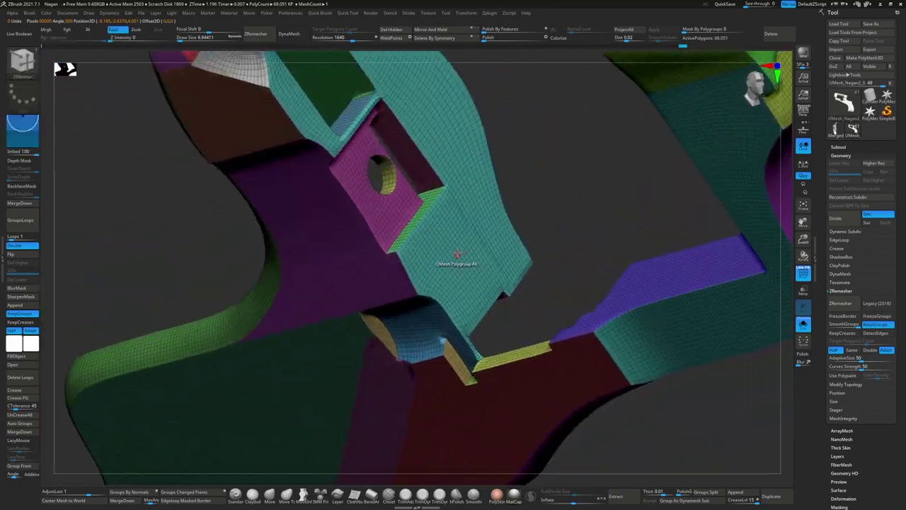
pyautogui.press('w')
pyautogui.keyDown('ctrl'); pyautogui.click(457, 254); pyautogui.keyUp('ctrl')
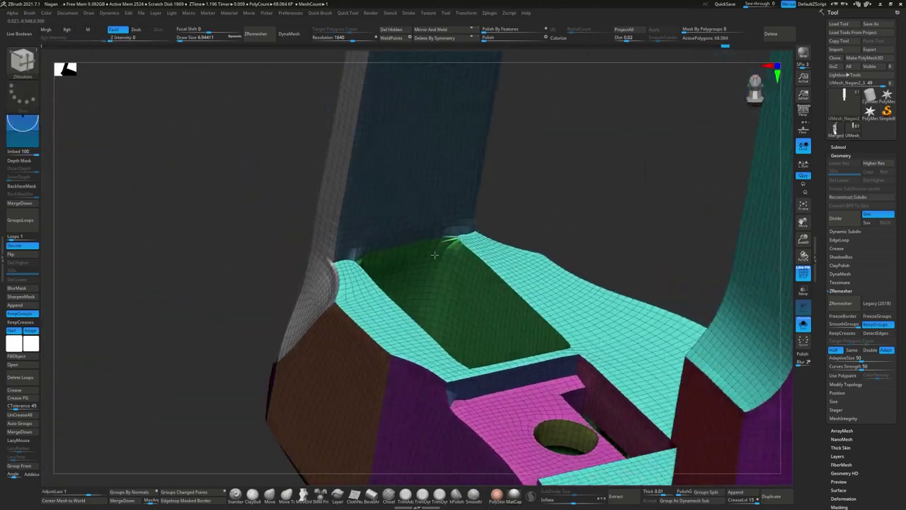
pyautogui.keyDown('ctrl'); pyautogui.keyDown('shift'); pyautogui.click(434, 254); pyautogui.keyUp('shift'); pyautogui.keyUp('ctrl')
pyautogui.moveTo(434, 254); pyautogui.dragTo(470, 262)
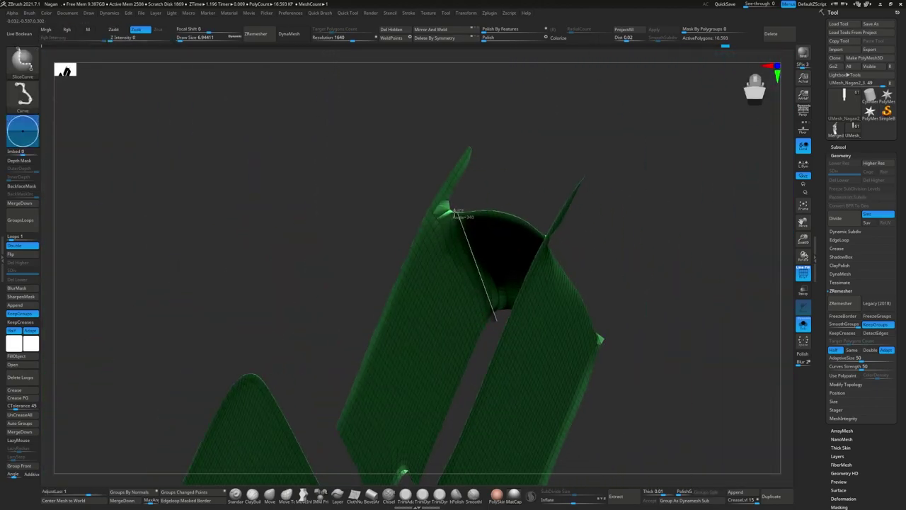
pyautogui.keyDown('ctrl'); pyautogui.keyDown('shift'); pyautogui.click(484, 153); pyautogui.keyUp('shift'); pyautogui.keyUp('ctrl')
pyautogui.moveTo(485, 154); pyautogui.dragTo(515, 174)
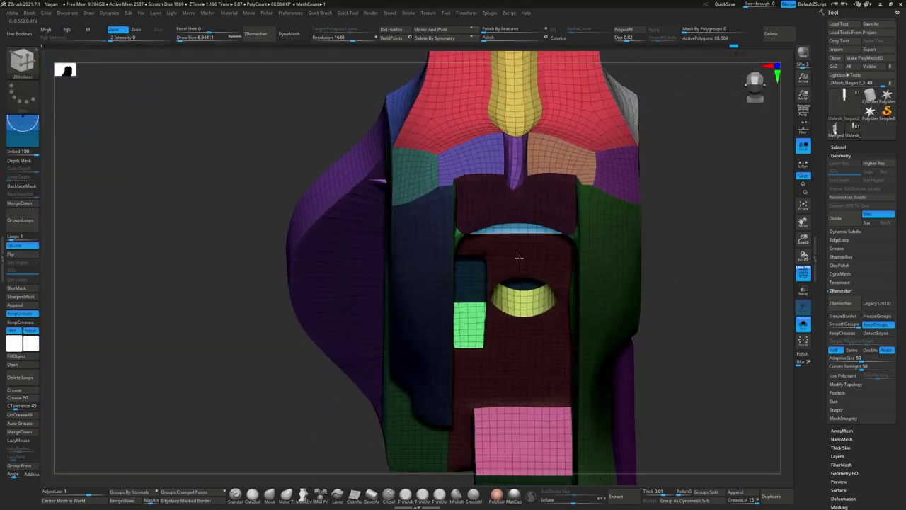
# Step: Switch to the ZModeler brush (B, Z, M) and orbit to the light-blue polygroup
pyautogui.keyDown('ctrl'); pyautogui.keyDown('shift'); pyautogui.click(22, 60); pyautogui.keyUp('shift'); pyautogui.keyUp('ctrl')
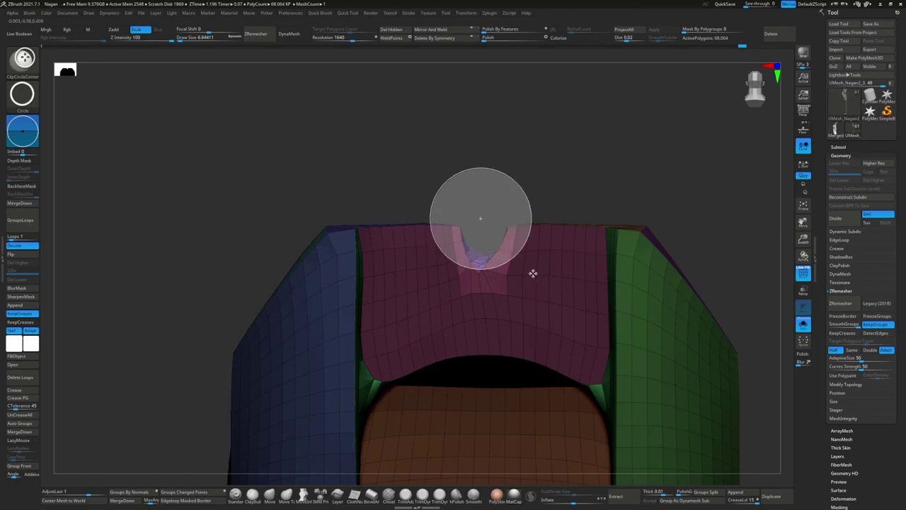
pyautogui.moveTo(520, 275)
pyautogui.mouseDown()
pyautogui.moveTo(458, 345)
pyautogui.moveTo(496, 300)
pyautogui.moveTo(413, 234)
pyautogui.mouseUp()
pyautogui.press('b')
pyautogui.press('z')
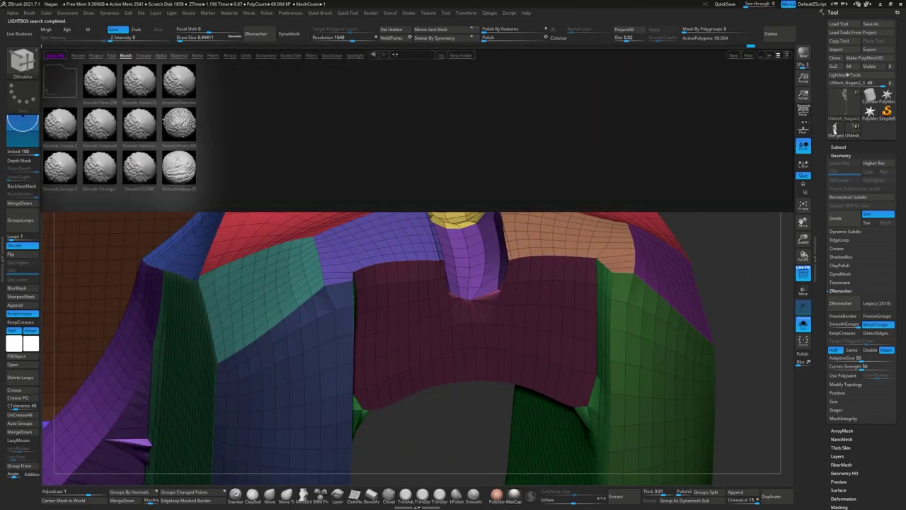
pyautogui.press('m')
pyautogui.moveTo(118, 191); pyautogui.dragTo(435, 242)
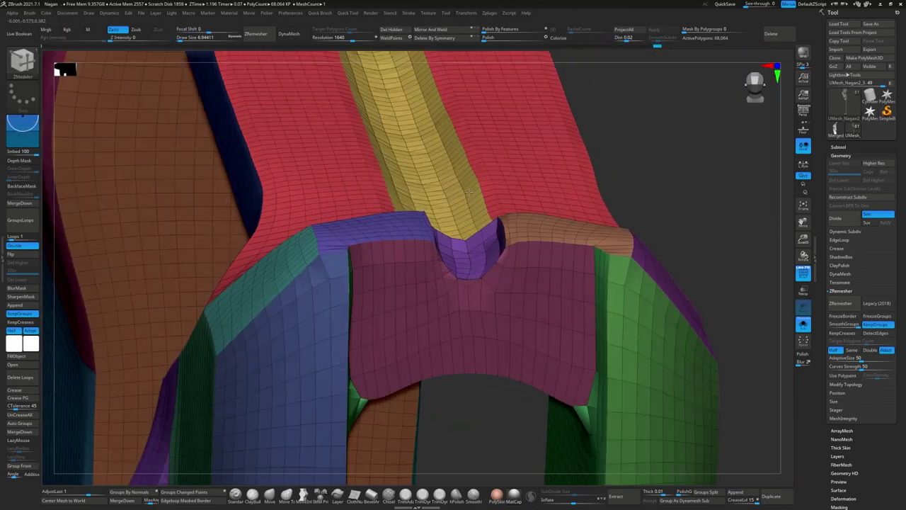
pyautogui.moveTo(514, 196)
pyautogui.mouseDown()
pyautogui.moveTo(451, 258)
pyautogui.moveTo(531, 229)
pyautogui.moveTo(475, 204)
pyautogui.moveTo(602, 168)
pyautogui.moveTo(416, 228)
pyautogui.moveTo(323, 354)
pyautogui.mouseUp()
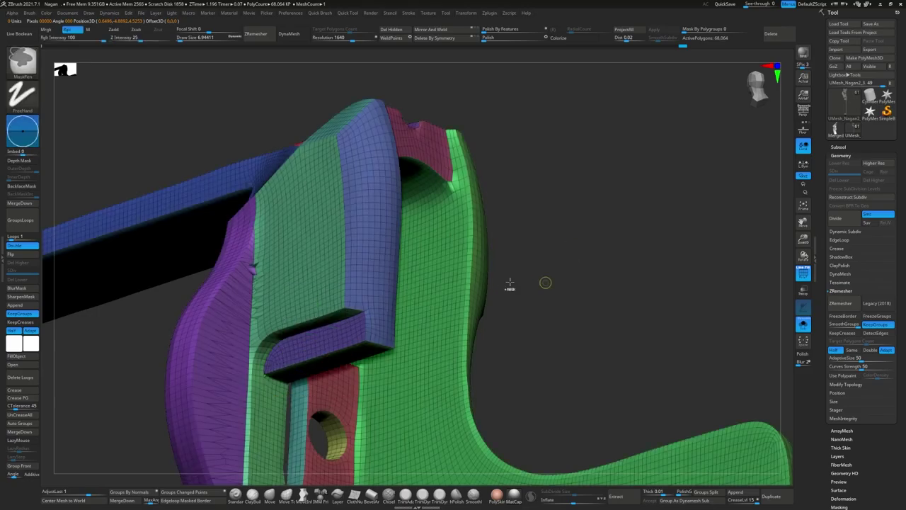
# Step: Add edge loops along the green panel's left edge, bringing the frame to 68,202 polygons
pyautogui.moveTo(510, 283); pyautogui.dragTo(290, 282)
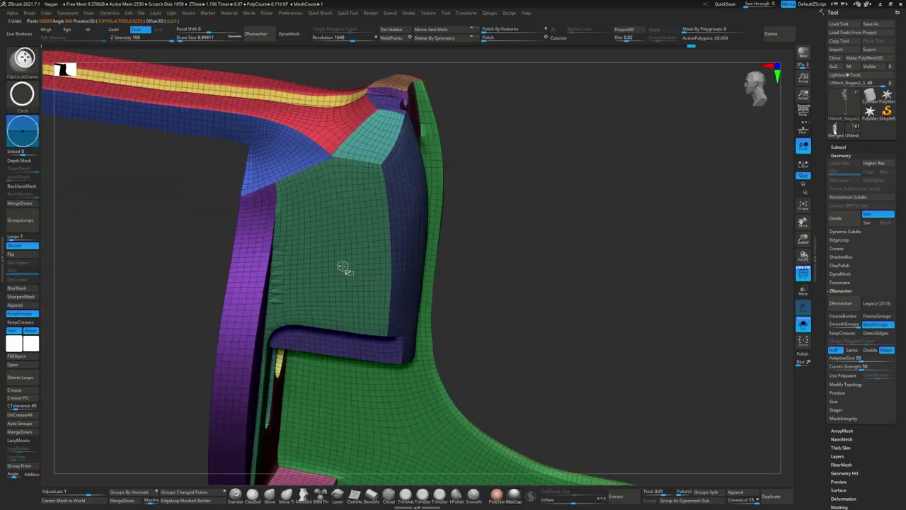
pyautogui.keyDown('ctrl'); pyautogui.moveTo(343, 267); pyautogui.dragTo(244, 241, button='right'); pyautogui.keyUp('ctrl')
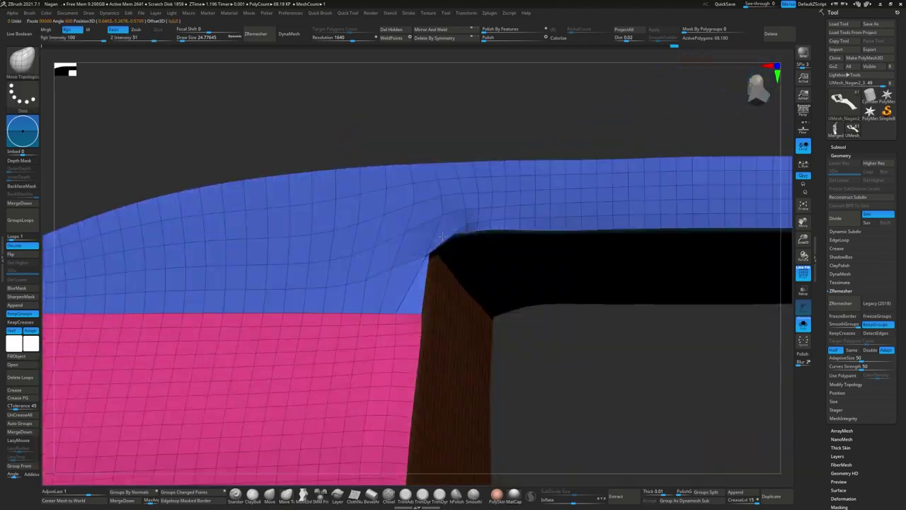
pyautogui.moveTo(442, 236); pyautogui.dragTo(414, 207, button='right')
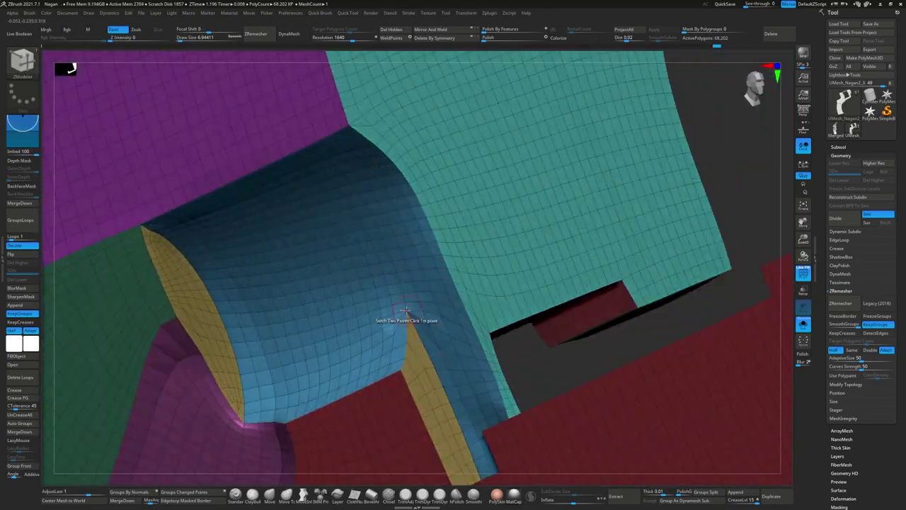
# Step: Stitch the stray points together at the cylinder opening with Stitch Two Points
pyautogui.press('space')
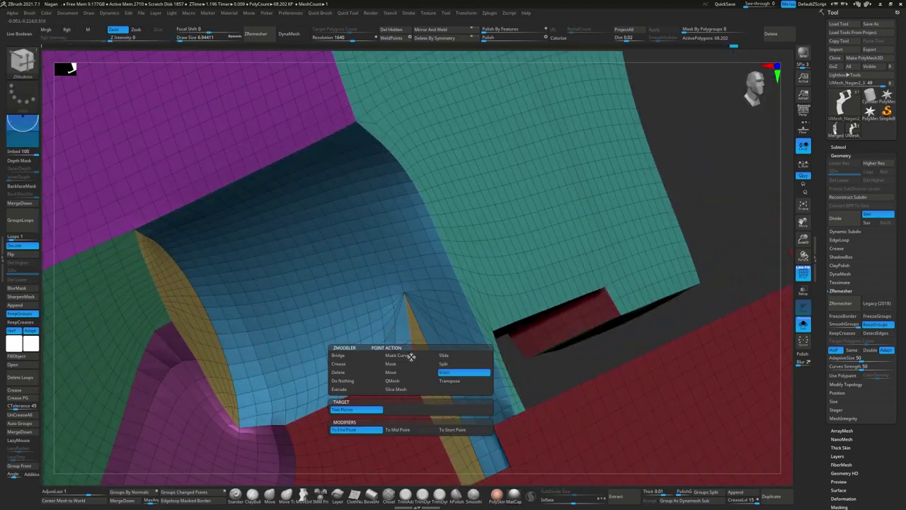
pyautogui.moveTo(455, 358); pyautogui.dragTo(356, 299, button='right')
pyautogui.press('space')
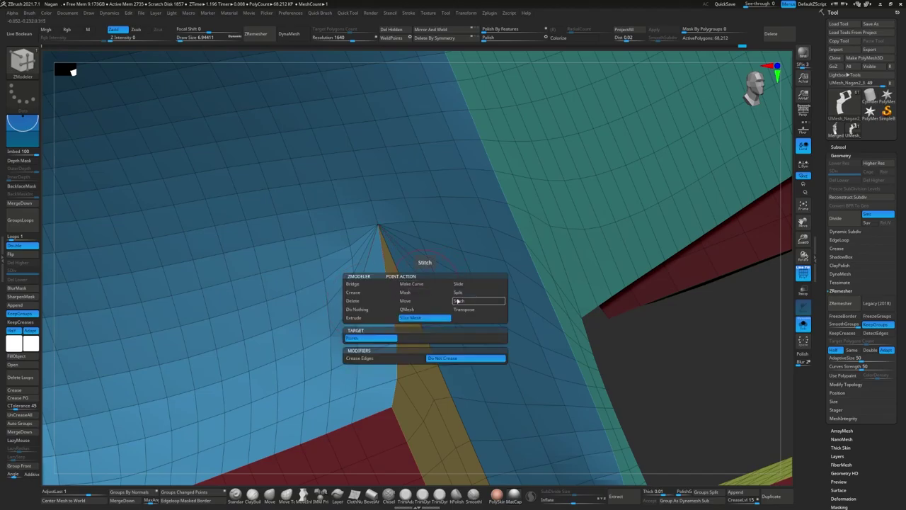
pyautogui.moveTo(457, 301); pyautogui.dragTo(367, 294, button='right')
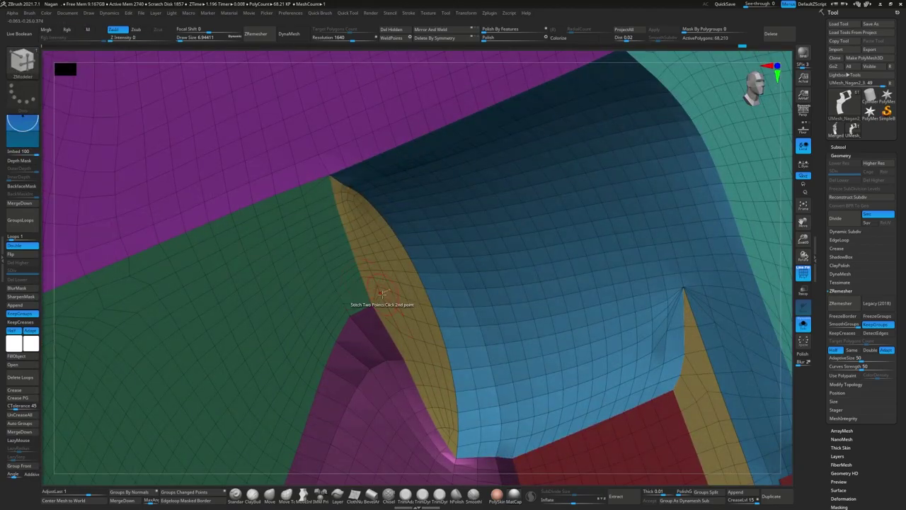
pyautogui.moveTo(357, 257); pyautogui.dragTo(336, 193, button='right')
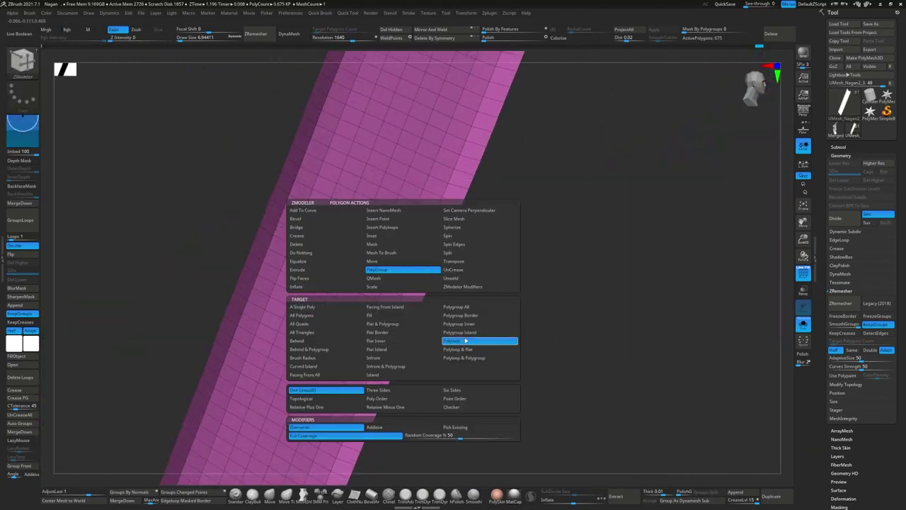
# Step: Re-polygroup the pink strip using the Polygroup action with Poly Order target
pyautogui.rightClick(410, 303)
pyautogui.moveTo(439, 308)
pyautogui.mouseDown(button='right')
pyautogui.moveTo(385, 269)
pyautogui.moveTo(416, 267)
pyautogui.moveTo(385, 257)
pyautogui.moveTo(404, 263)
pyautogui.mouseUp(button='right')
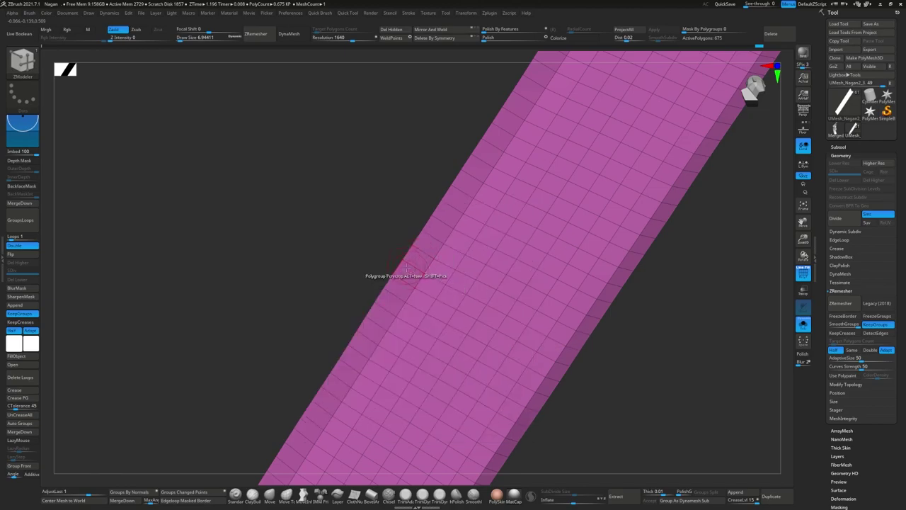
pyautogui.moveTo(471, 297)
pyautogui.mouseDown(button='right')
pyautogui.moveTo(314, 435)
pyautogui.moveTo(423, 395)
pyautogui.mouseUp(button='right')
pyautogui.rightClick(388, 404)
pyautogui.rightClick(423, 394)
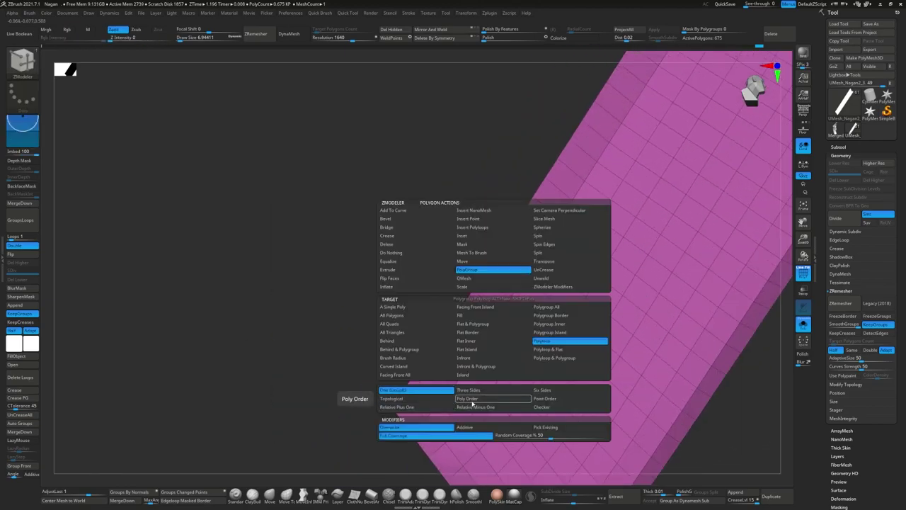
pyautogui.click(473, 403)
pyautogui.moveTo(486, 340); pyautogui.dragTo(536, 299, button='right')
pyautogui.moveTo(406, 257); pyautogui.dragTo(574, 304, button='right')
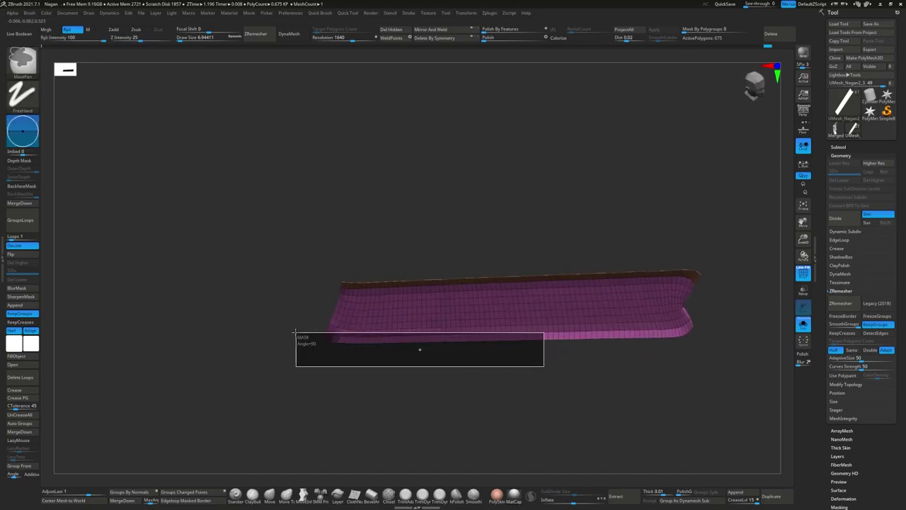
# Step: Show all hidden geometry again, briefly isolating and restoring the green polygroup
pyautogui.keyDown('ctrl'); pyautogui.keyDown('shift'); pyautogui.click(559, 259); pyautogui.keyUp('shift'); pyautogui.keyUp('ctrl')
pyautogui.press('w')
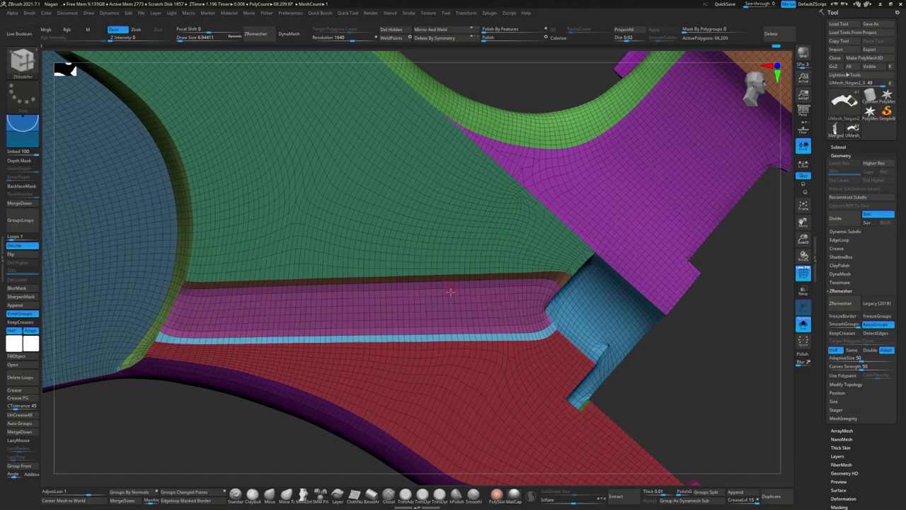
pyautogui.moveTo(559, 259)
pyautogui.mouseDown(button='right')
pyautogui.moveTo(446, 303)
pyautogui.moveTo(425, 298)
pyautogui.moveTo(482, 267)
pyautogui.mouseUp(button='right')
pyautogui.press('q')
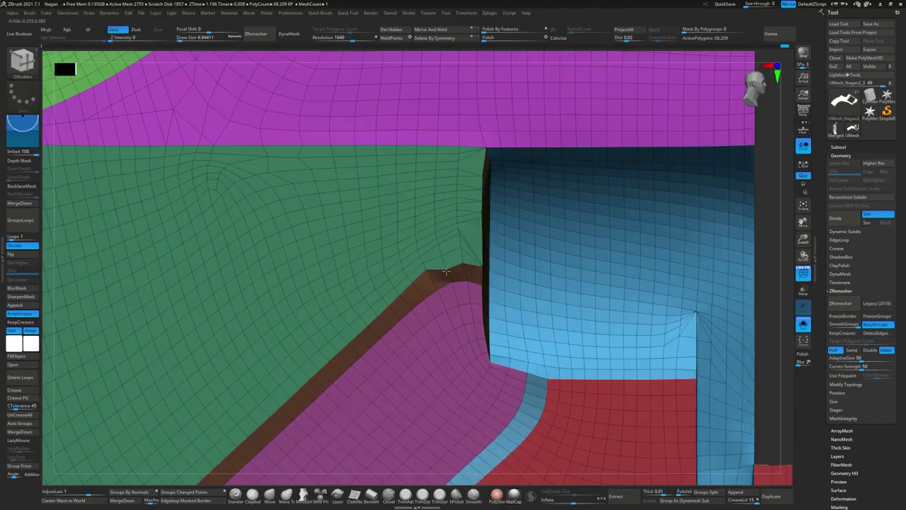
pyautogui.press('w')
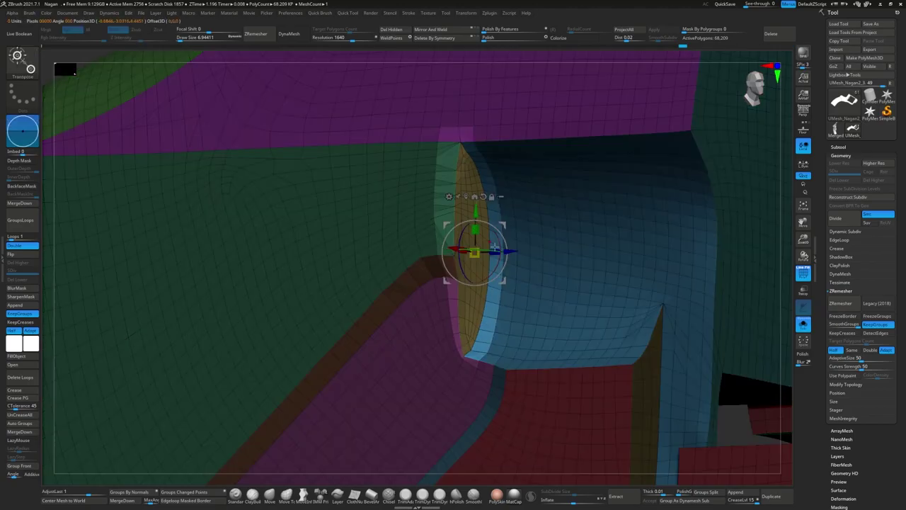
pyautogui.moveTo(462, 260)
pyautogui.mouseDown(button='right')
pyautogui.moveTo(453, 269)
pyautogui.moveTo(497, 281)
pyautogui.moveTo(397, 226)
pyautogui.moveTo(359, 178)
pyautogui.moveTo(259, 185)
pyautogui.moveTo(397, 397)
pyautogui.moveTo(368, 269)
pyautogui.moveTo(370, 229)
pyautogui.moveTo(431, 269)
pyautogui.moveTo(425, 262)
pyautogui.moveTo(465, 264)
pyautogui.moveTo(533, 306)
pyautogui.moveTo(392, 288)
pyautogui.mouseUp(button='right')
pyautogui.press('q')
pyautogui.keyDown('ctrl'); pyautogui.keyDown('shift'); pyautogui.click(365, 241); pyautogui.keyUp('shift'); pyautogui.keyUp('ctrl')
pyautogui.keyDown('ctrl'); pyautogui.keyDown('shift'); pyautogui.click(359, 251); pyautogui.keyUp('shift'); pyautogui.keyUp('ctrl')
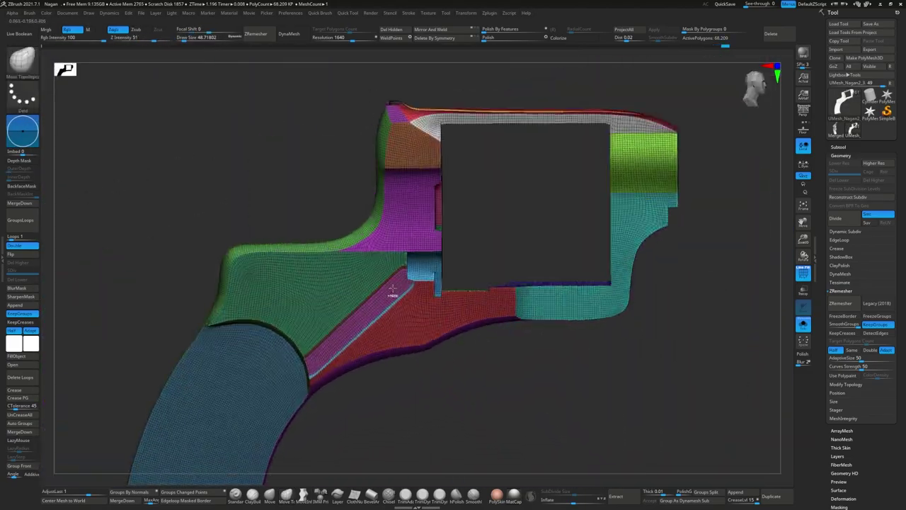
# Step: Scale the magenta and cyan parts with the Transpose gizmo
pyautogui.moveTo(344, 267)
pyautogui.mouseDown(button='right')
pyautogui.moveTo(406, 263)
pyautogui.moveTo(571, 193)
pyautogui.mouseUp(button='right')
pyautogui.press('w')
pyautogui.press('q')
pyautogui.moveTo(520, 220)
pyautogui.mouseDown(button='right')
pyautogui.moveTo(470, 260)
pyautogui.moveTo(460, 343)
pyautogui.mouseUp(button='right')
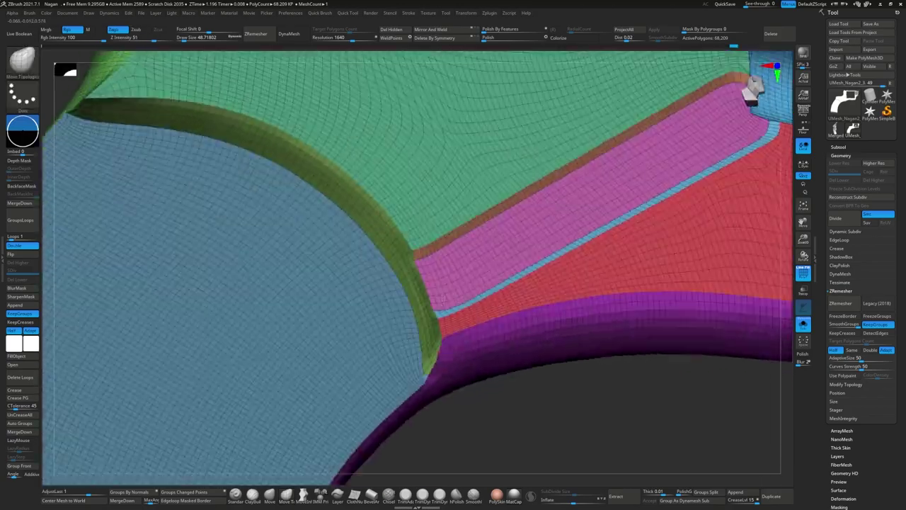
pyautogui.press('space')
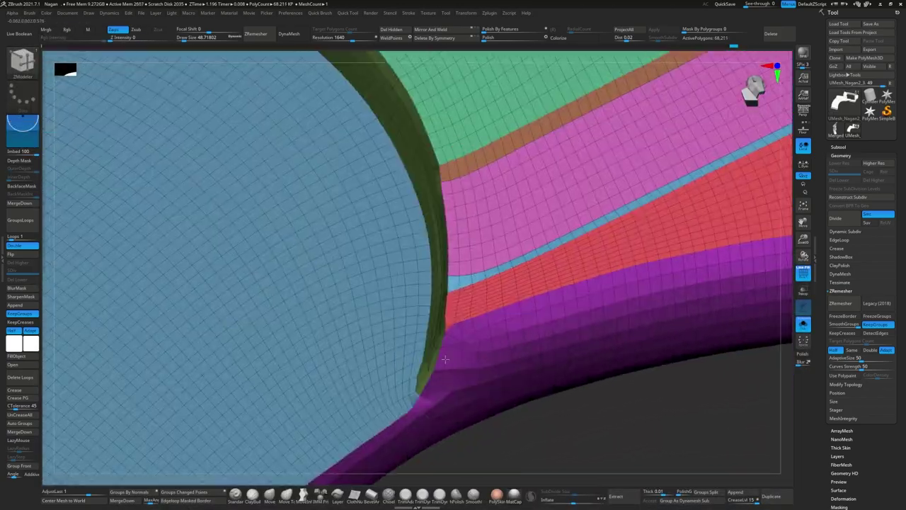
pyautogui.moveTo(450, 330)
pyautogui.mouseDown()
pyautogui.moveTo(333, 263)
pyautogui.moveTo(425, 243)
pyautogui.mouseUp()
pyautogui.press('w')
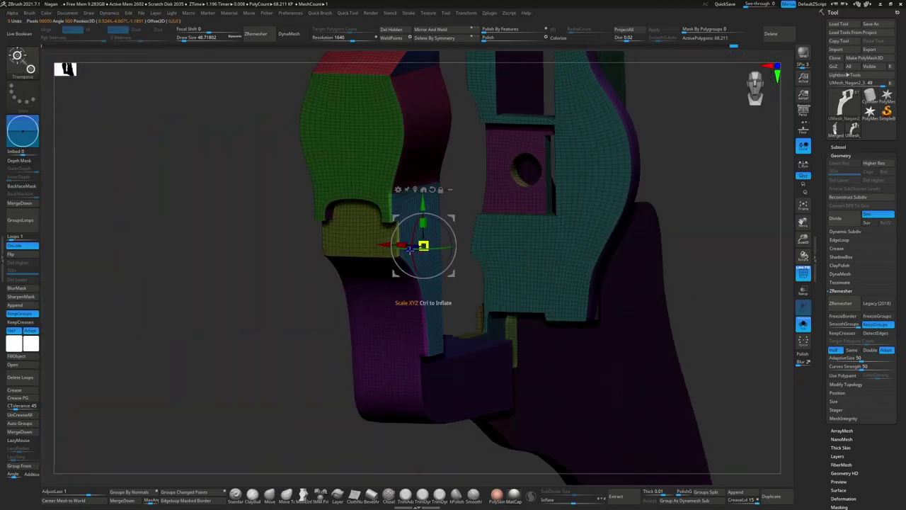
# Step: Mask a rectangular area of the part, extending the mask
pyautogui.moveTo(367, 284)
pyautogui.mouseDown()
pyautogui.moveTo(389, 279)
pyautogui.moveTo(340, 283)
pyautogui.moveTo(326, 387)
pyautogui.mouseUp()
pyautogui.keyDown('ctrl'); pyautogui.moveTo(243, 253); pyautogui.dragTo(330, 392); pyautogui.keyUp('ctrl')
pyautogui.moveTo(460, 238); pyautogui.dragTo(418, 298)
pyautogui.press('q')
pyautogui.moveTo(397, 326)
pyautogui.mouseDown()
pyautogui.moveTo(388, 342)
pyautogui.moveTo(382, 318)
pyautogui.moveTo(399, 288)
pyautogui.mouseUp()
pyautogui.press('w')
pyautogui.moveTo(415, 239)
pyautogui.mouseDown()
pyautogui.moveTo(515, 206)
pyautogui.moveTo(475, 223)
pyautogui.mouseUp()
# Step: Clip away the strip with ClipCurve, apply Equalize Edge Length, and show all subtools
pyautogui.moveTo(350, 241)
pyautogui.mouseDown()
pyautogui.moveTo(425, 234)
pyautogui.moveTo(457, 247)
pyautogui.moveTo(334, 286)
pyautogui.mouseUp()
pyautogui.click(855, 434)
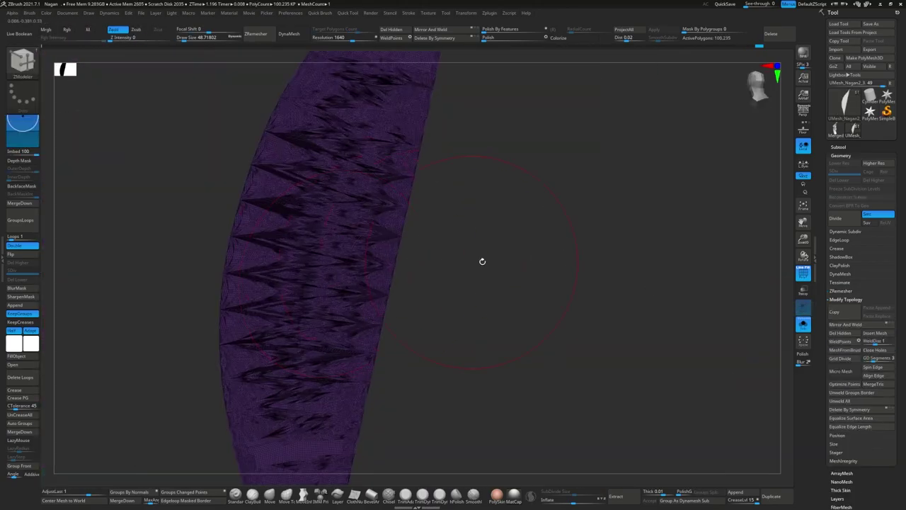
pyautogui.keyDown('ctrl'); pyautogui.keyDown('shift'); pyautogui.click(201, 322); pyautogui.keyUp('shift'); pyautogui.keyUp('ctrl')
pyautogui.moveTo(404, 263); pyautogui.dragTo(158, 323)
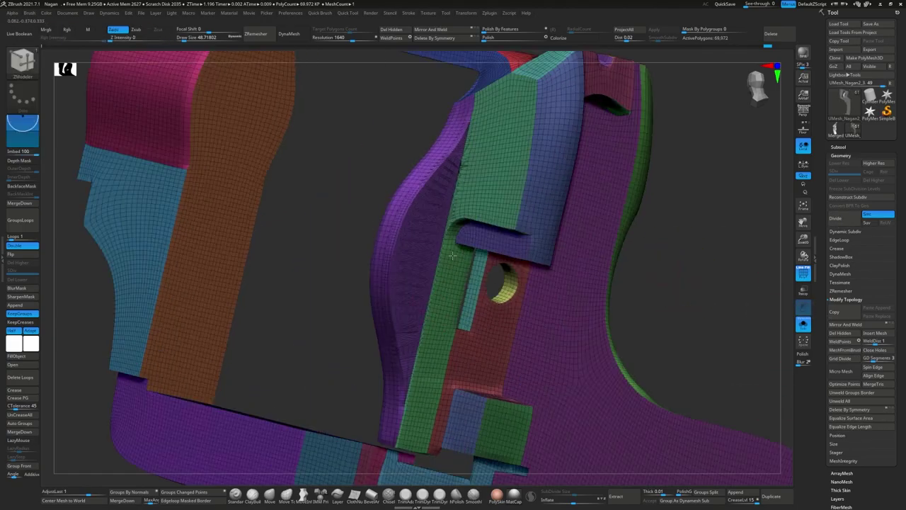
pyautogui.moveTo(495, 304)
pyautogui.mouseDown()
pyautogui.moveTo(461, 314)
pyautogui.moveTo(449, 270)
pyautogui.moveTo(396, 293)
pyautogui.moveTo(449, 156)
pyautogui.moveTo(429, 259)
pyautogui.moveTo(362, 276)
pyautogui.moveTo(383, 287)
pyautogui.mouseUp()
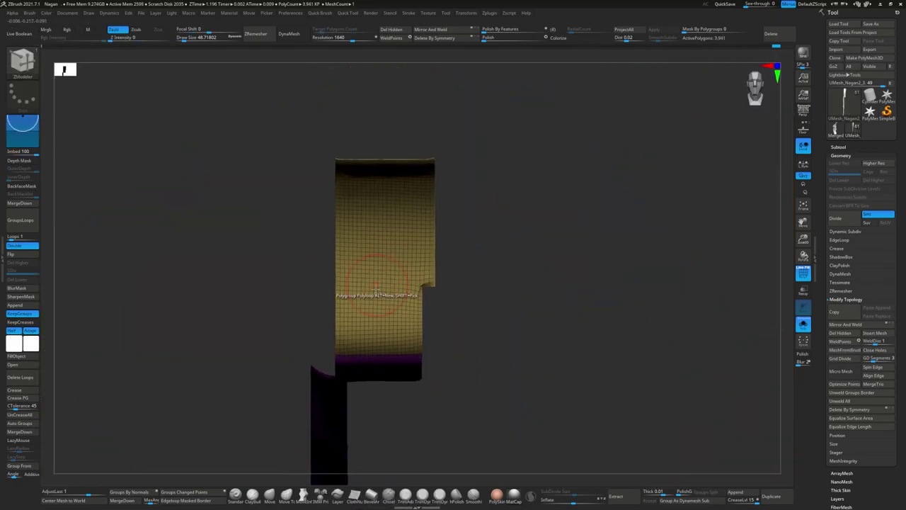
pyautogui.moveTo(366, 309)
pyautogui.mouseDown()
pyautogui.moveTo(372, 330)
pyautogui.moveTo(409, 315)
pyautogui.moveTo(391, 340)
pyautogui.moveTo(394, 304)
pyautogui.mouseUp()
pyautogui.moveTo(247, 182)
pyautogui.mouseDown()
pyautogui.moveTo(592, 380)
pyautogui.moveTo(310, 233)
pyautogui.moveTo(293, 322)
pyautogui.moveTo(419, 276)
pyautogui.moveTo(283, 257)
pyautogui.moveTo(324, 296)
pyautogui.moveTo(338, 253)
pyautogui.moveTo(294, 307)
pyautogui.mouseUp()
# Step: Save the project file and frame the purple and cyan faces for remeshing
pyautogui.hotkey('ctrl', 's')
pyautogui.press('Return')
pyautogui.press('w')
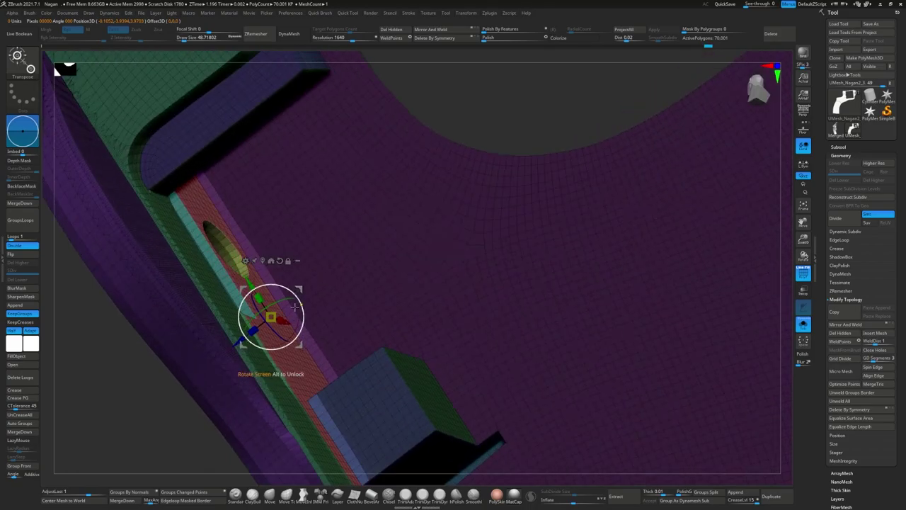
pyautogui.press('q')
pyautogui.moveTo(237, 343)
pyautogui.mouseDown()
pyautogui.moveTo(496, 270)
pyautogui.moveTo(553, 290)
pyautogui.mouseUp()
pyautogui.moveTo(495, 318)
pyautogui.mouseDown()
pyautogui.moveTo(304, 225)
pyautogui.moveTo(319, 297)
pyautogui.moveTo(294, 285)
pyautogui.moveTo(330, 297)
pyautogui.moveTo(226, 166)
pyautogui.moveTo(378, 293)
pyautogui.moveTo(482, 251)
pyautogui.moveTo(425, 260)
pyautogui.moveTo(462, 363)
pyautogui.mouseUp()
pyautogui.press('w')
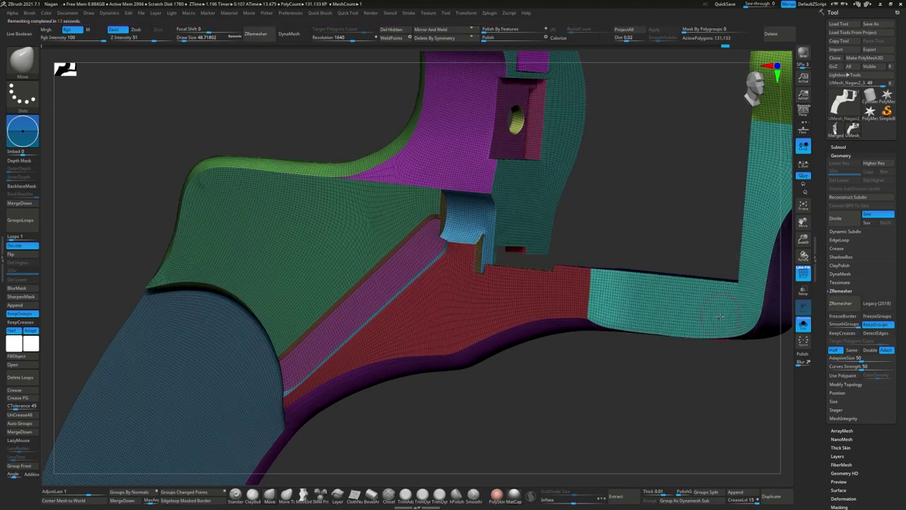
# Step: Run ZRemesher, expand Modify Topology, then step back to the dense 70,196-polygon polygrouped mesh
pyautogui.moveTo(719, 316); pyautogui.dragTo(446, 304)
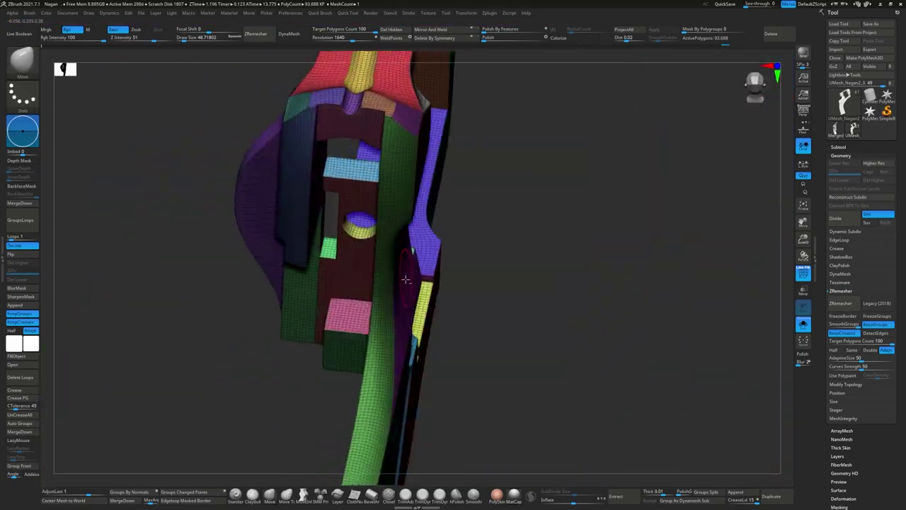
pyautogui.click(840, 305)
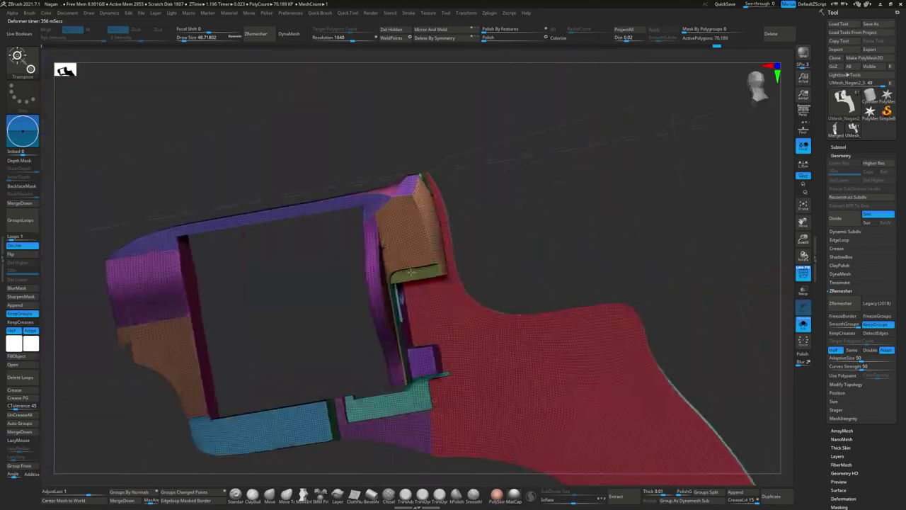
pyautogui.click(857, 383)
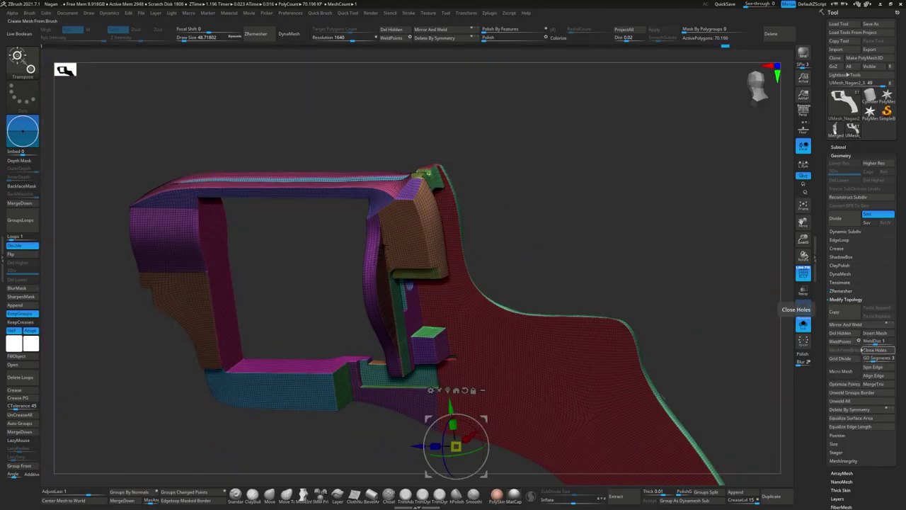
pyautogui.click(842, 155)
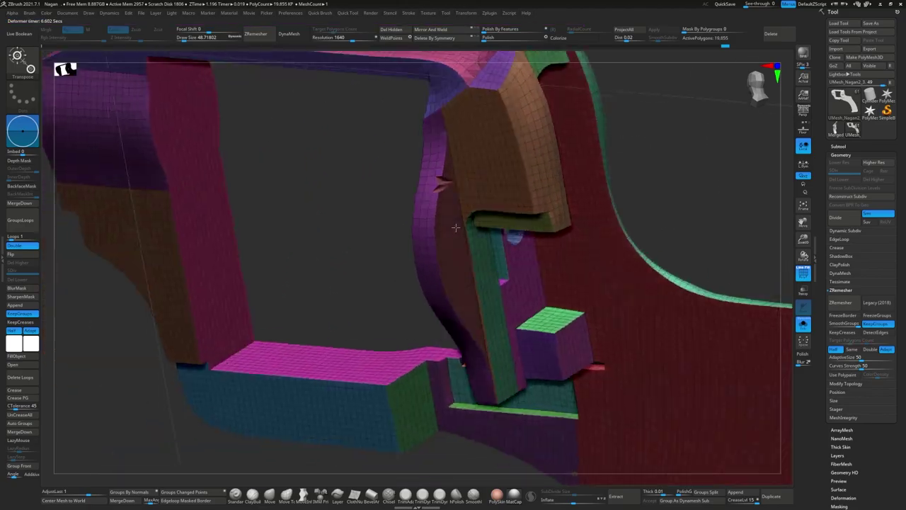
pyautogui.press('b')
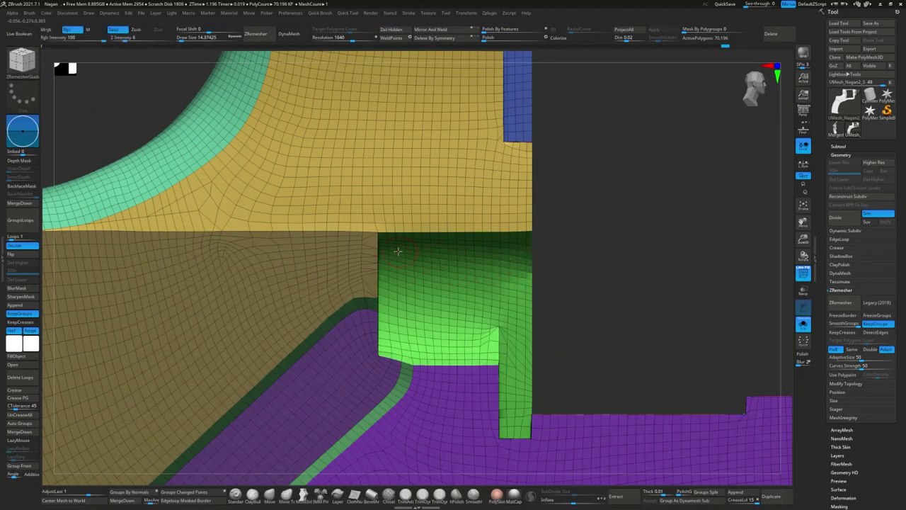
# Step: Frame the 19,797-polygon low-poly frame and zoom into the brown panel with ZModeler active
pyautogui.moveTo(397, 298); pyautogui.dragTo(329, 337, button='right')
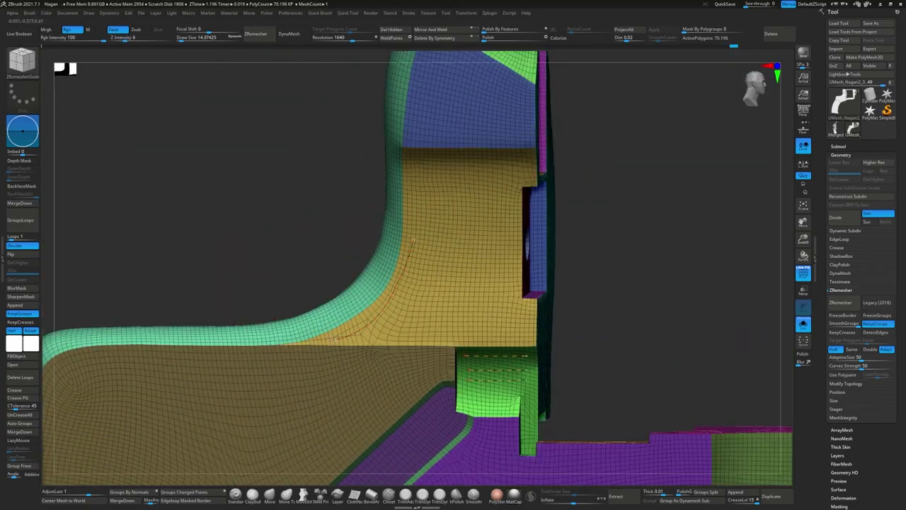
pyautogui.moveTo(413, 241)
pyautogui.mouseDown(button='right')
pyautogui.moveTo(333, 263)
pyautogui.moveTo(510, 265)
pyautogui.moveTo(558, 224)
pyautogui.mouseUp(button='right')
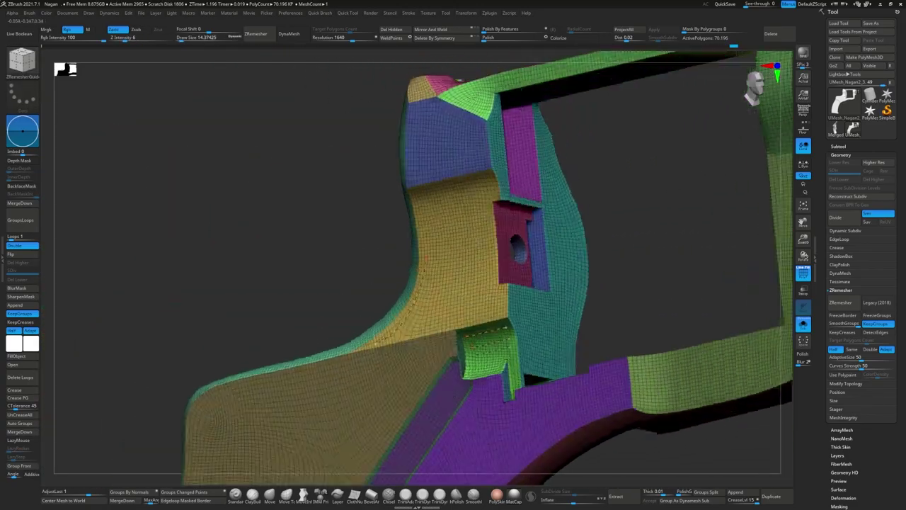
pyautogui.moveTo(520, 248); pyautogui.dragTo(398, 117, button='right')
pyautogui.press('w')
pyautogui.press('f')
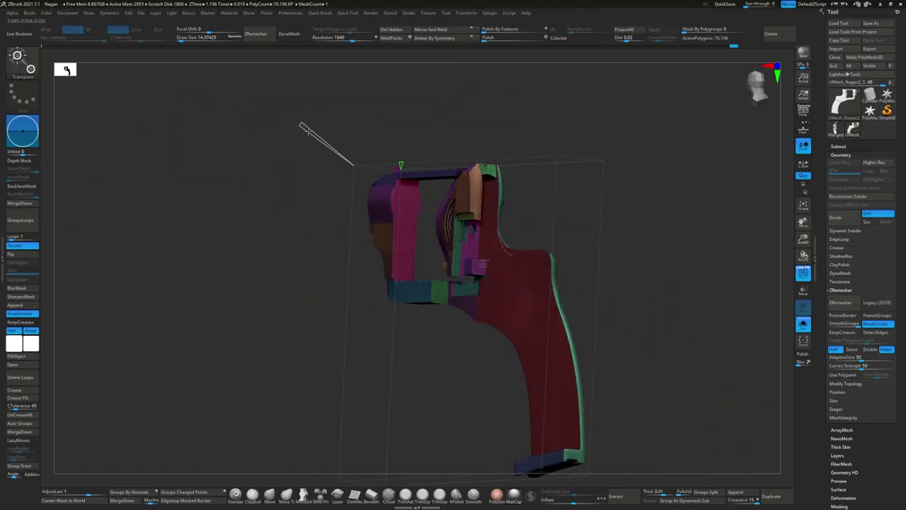
pyautogui.moveTo(427, 232)
pyautogui.mouseDown(button='right')
pyautogui.moveTo(625, 162)
pyautogui.moveTo(388, 229)
pyautogui.moveTo(471, 279)
pyautogui.moveTo(403, 263)
pyautogui.moveTo(454, 274)
pyautogui.moveTo(434, 303)
pyautogui.moveTo(394, 282)
pyautogui.moveTo(404, 226)
pyautogui.mouseUp(button='right')
pyautogui.press('q')
pyautogui.press('b')
pyautogui.press('z')
pyautogui.press('m')
pyautogui.press('space')
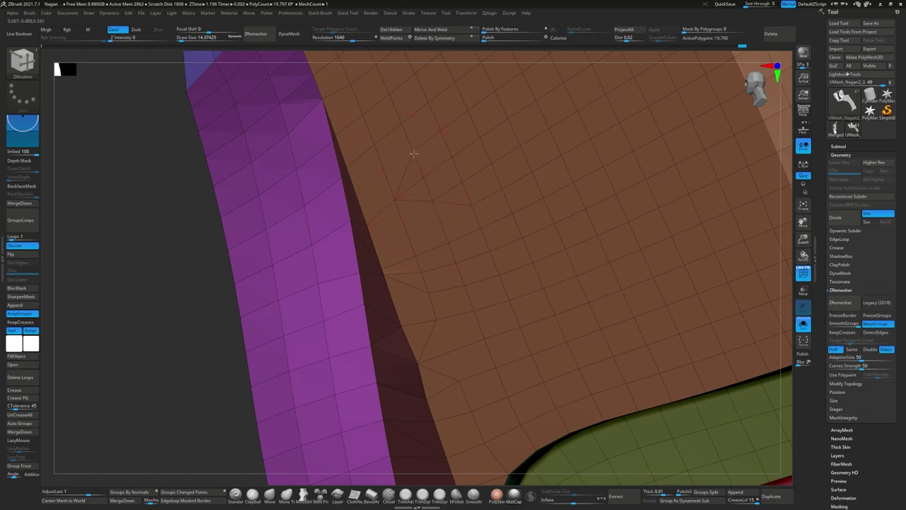
# Step: Stitch stray points and remove a stray edge on the brown panel
pyautogui.moveTo(413, 153); pyautogui.dragTo(388, 268, button='right')
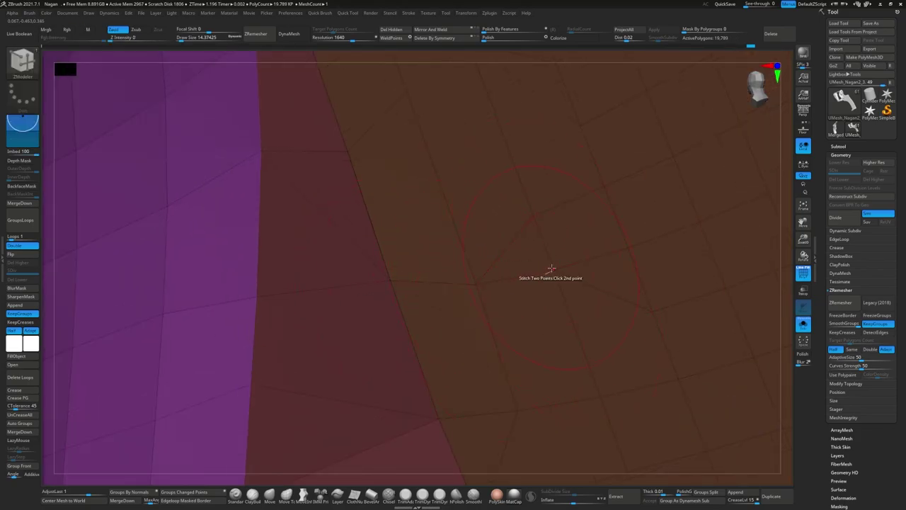
pyautogui.moveTo(551, 269)
pyautogui.keyDown('ctrl'); pyautogui.mouseDown(button='right')
pyautogui.moveTo(477, 275)
pyautogui.moveTo(486, 301)
pyautogui.mouseUp(button='right'); pyautogui.keyUp('ctrl')
pyautogui.press('space')
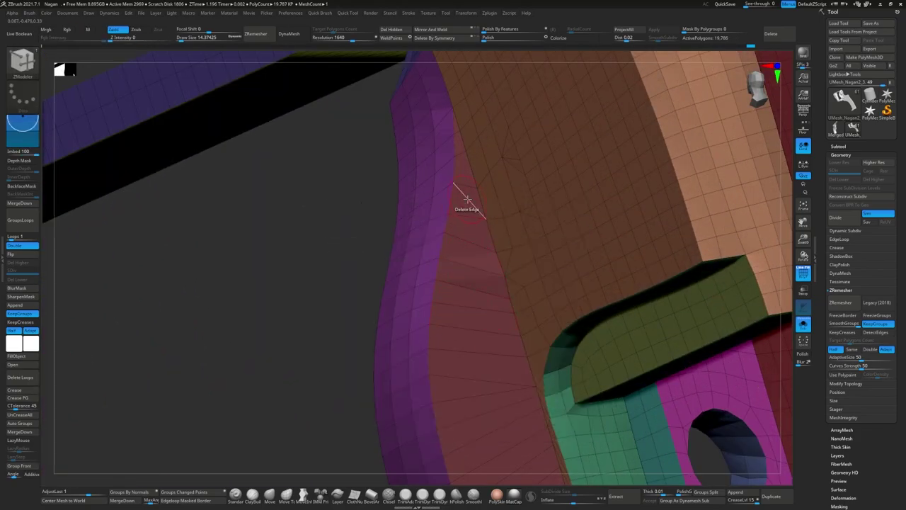
pyautogui.moveTo(468, 201)
pyautogui.mouseDown(button='right')
pyautogui.moveTo(522, 233)
pyautogui.moveTo(449, 263)
pyautogui.mouseUp(button='right')
pyautogui.press('space')
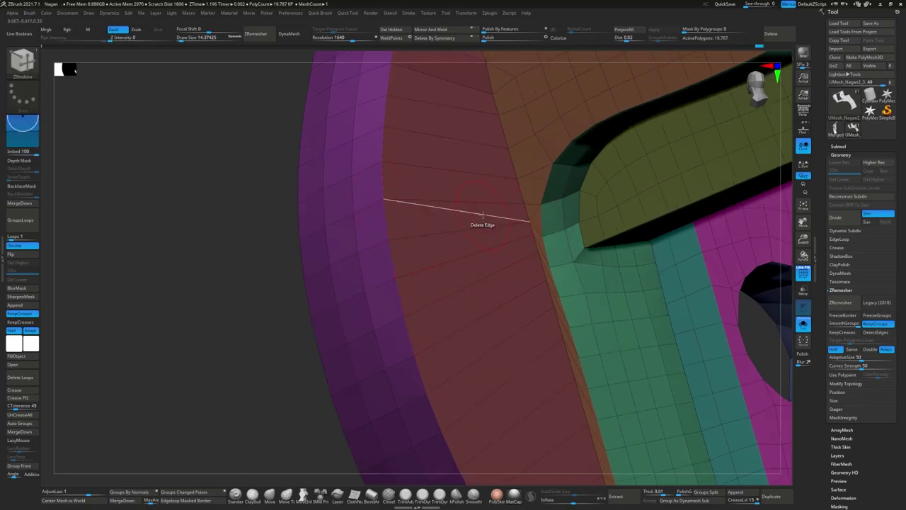
pyautogui.moveTo(481, 214)
pyautogui.mouseDown(button='right')
pyautogui.moveTo(548, 250)
pyautogui.moveTo(414, 279)
pyautogui.moveTo(395, 247)
pyautogui.mouseUp(button='right')
pyautogui.press('space')
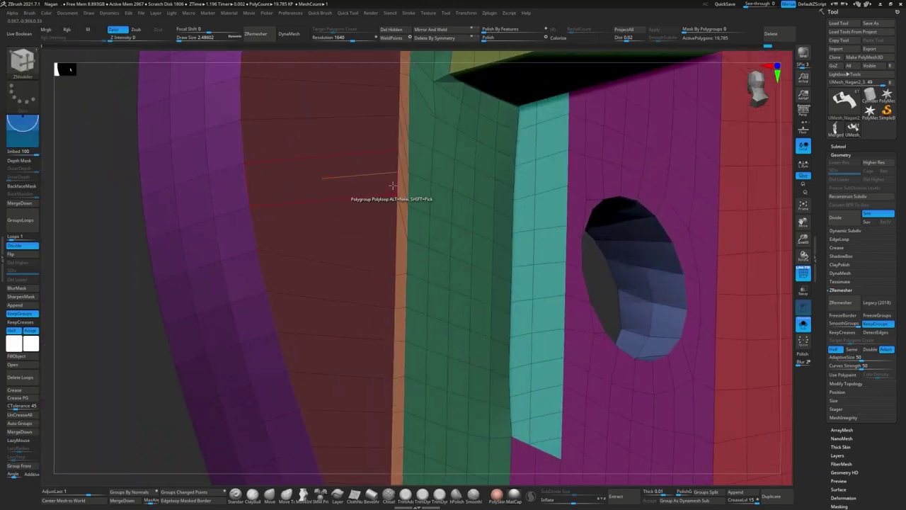
# Step: Collapse an extra edge on the brown panel with the Collapse action
pyautogui.moveTo(397, 200); pyautogui.dragTo(391, 289, button='right')
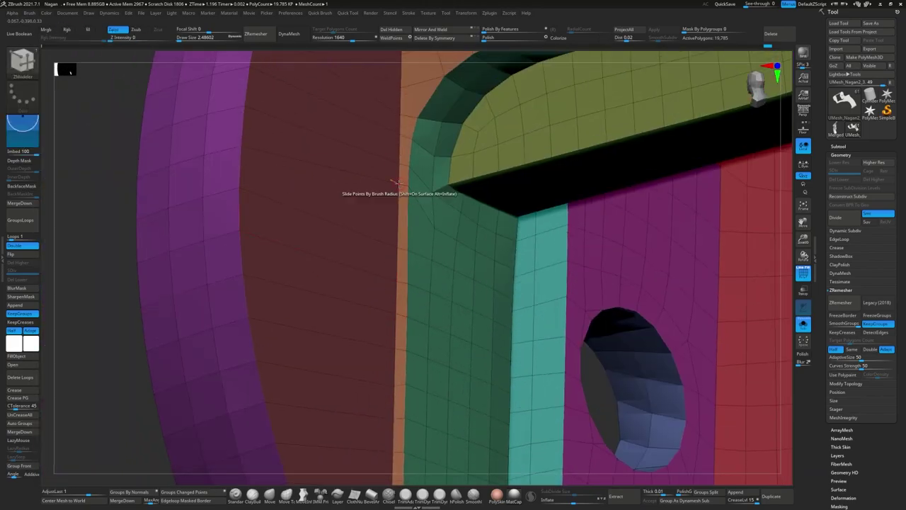
pyautogui.moveTo(403, 195); pyautogui.dragTo(397, 214, button='right')
pyautogui.press('space')
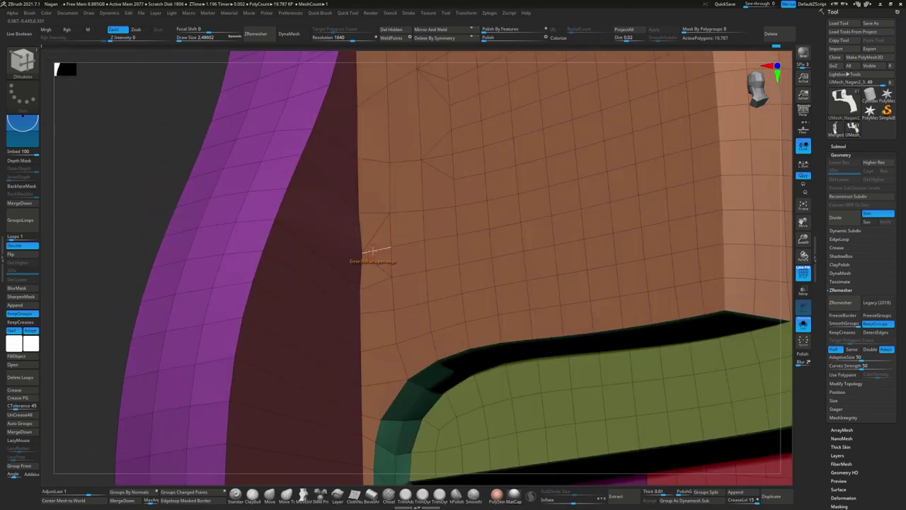
pyautogui.press('space')
pyautogui.press('space')
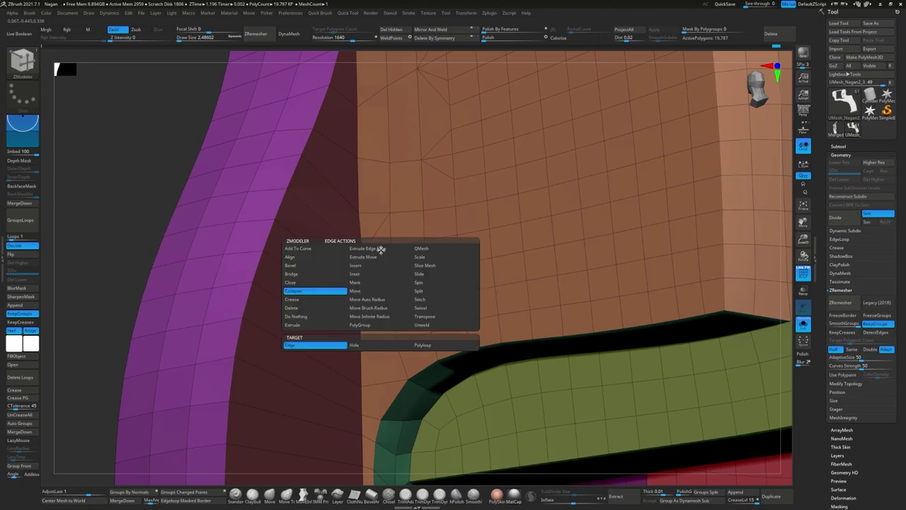
pyautogui.click(354, 345)
pyautogui.click(380, 233)
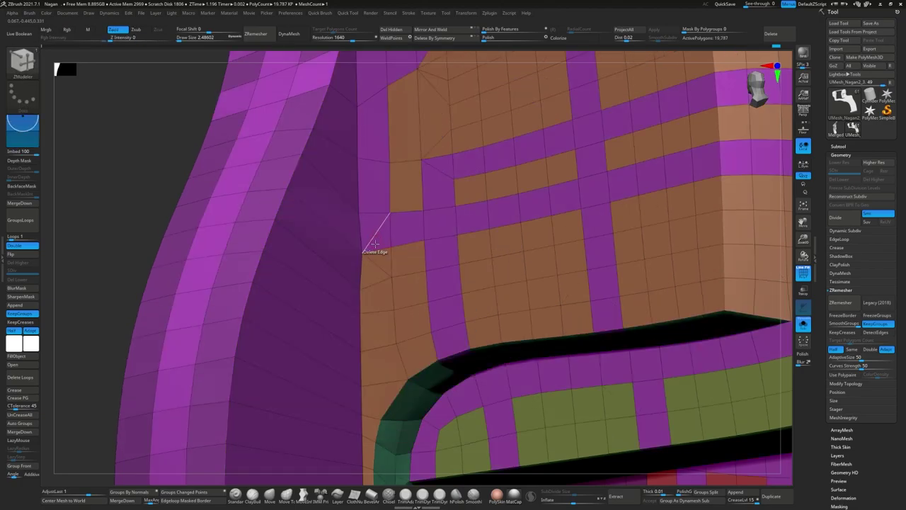
pyautogui.moveTo(368, 249); pyautogui.dragTo(384, 250, button='right')
pyautogui.press('space')
pyautogui.moveTo(385, 202)
pyautogui.mouseDown(button='right')
pyautogui.moveTo(391, 242)
pyautogui.moveTo(378, 245)
pyautogui.mouseUp(button='right')
# Step: Zoom out to the whole 19,770-polygon frame and isolate the red polygroup
pyautogui.scroll(-5, 391, 241)
pyautogui.scroll(5, 442, 234)
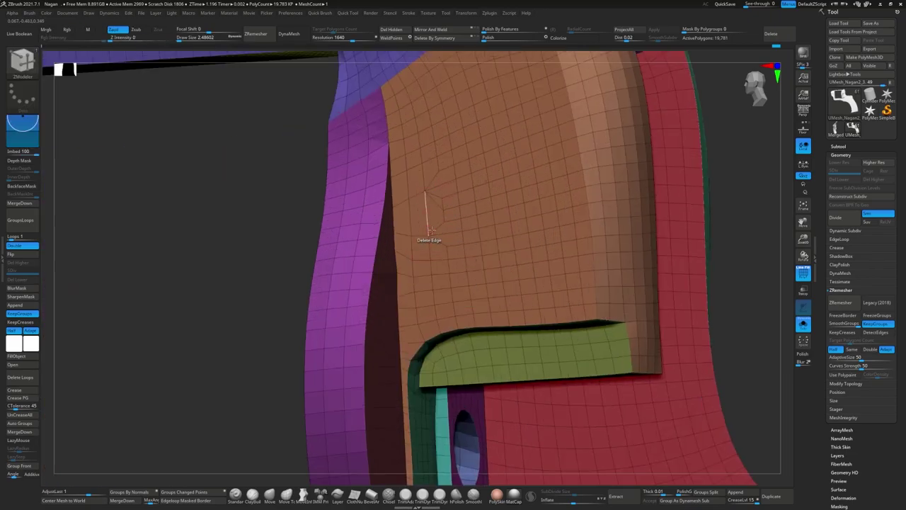
pyautogui.moveTo(440, 200)
pyautogui.mouseDown(button='right')
pyautogui.moveTo(368, 183)
pyautogui.moveTo(429, 188)
pyautogui.moveTo(382, 207)
pyautogui.mouseUp(button='right')
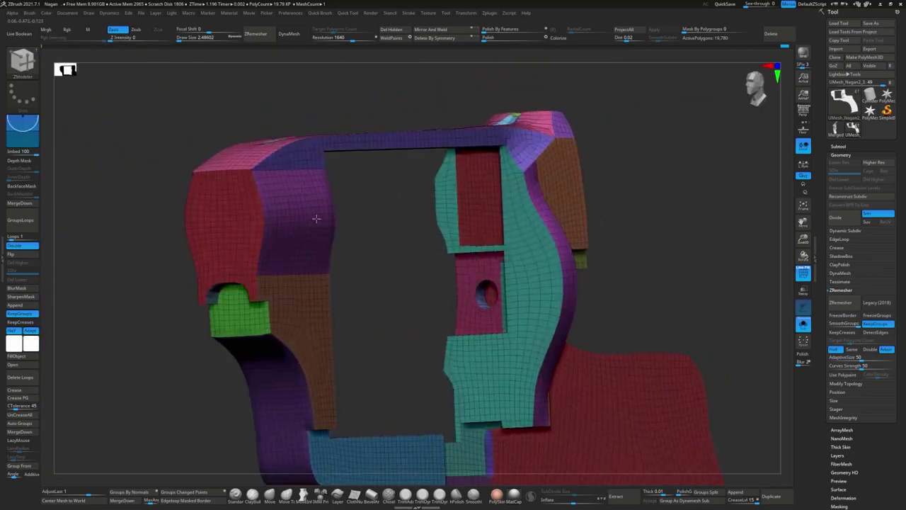
pyautogui.scroll(5, 382, 207)
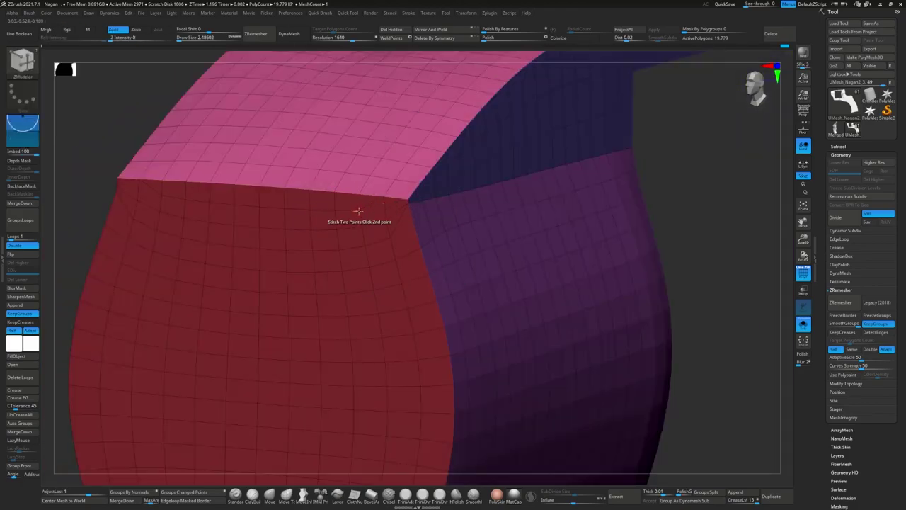
pyautogui.scroll(-5, 307, 209)
pyautogui.moveTo(323, 202); pyautogui.dragTo(319, 199, button='right')
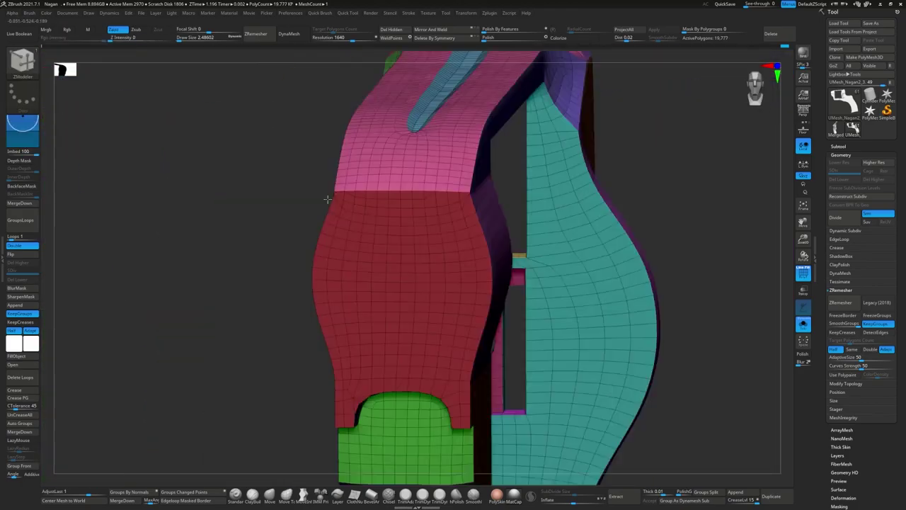
pyautogui.scroll(5, 314, 193)
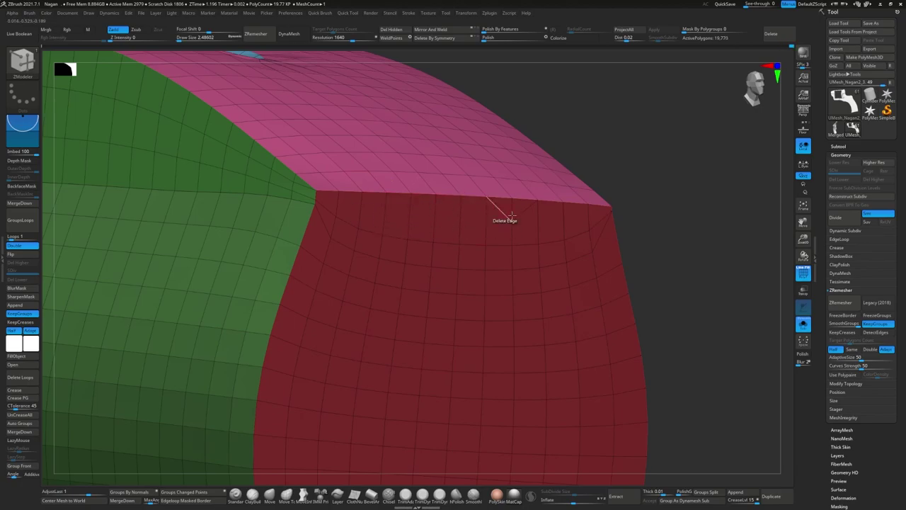
pyautogui.moveTo(511, 215); pyautogui.dragTo(384, 227, button='right')
pyautogui.keyDown('ctrl'); pyautogui.keyDown('shift'); pyautogui.click(385, 227); pyautogui.keyUp('shift'); pyautogui.keyUp('ctrl')
# Step: Move the red panel's top edge loop with Transpose EdgeLoop, then undo back to the flat green panel
pyautogui.press('f')
pyautogui.click(310, 301)
pyautogui.click(365, 230)
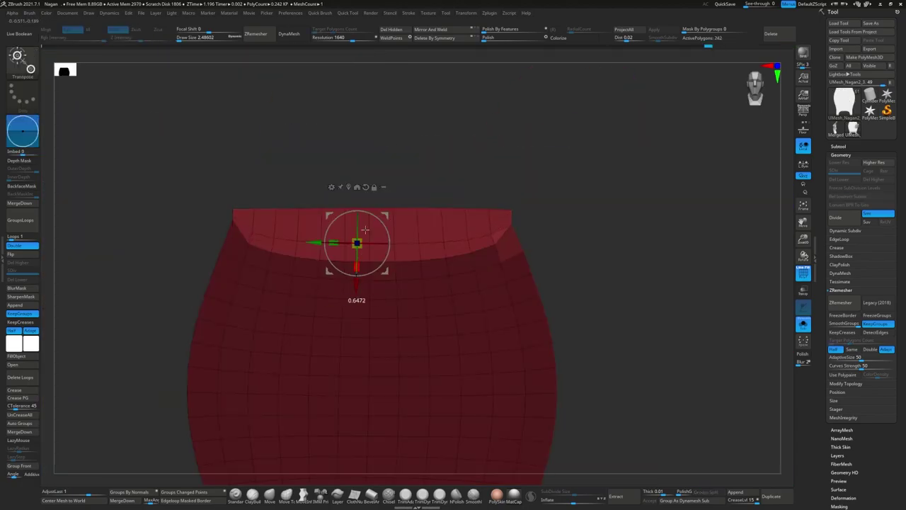
pyautogui.hotkey('ctrl', 'z')
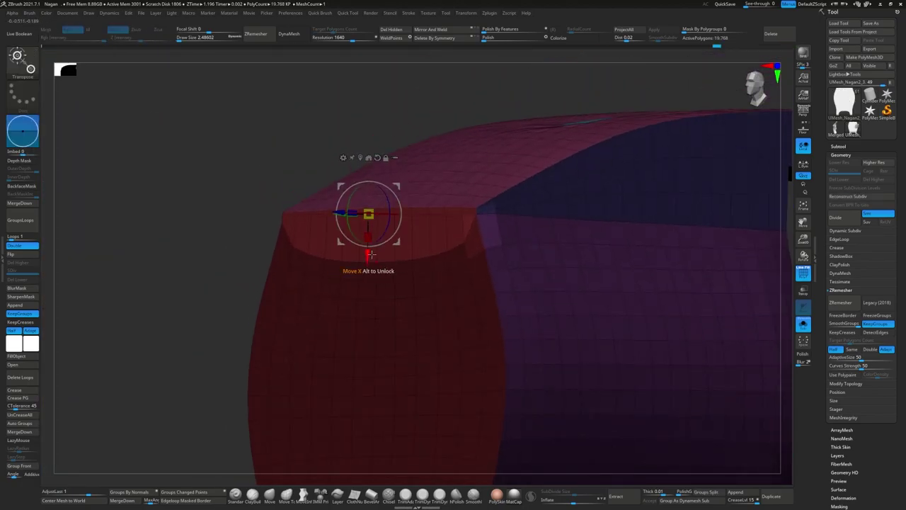
pyautogui.hotkey('ctrl', 'z')
pyautogui.hotkey('ctrl', 'z')
pyautogui.hotkey('ctrl', 'z')
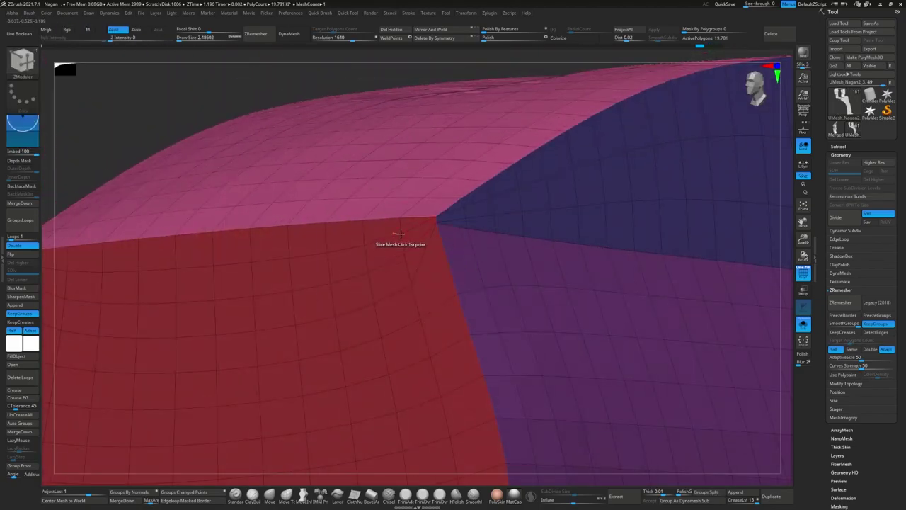
pyautogui.hotkey('ctrl', 'z')
pyautogui.hotkey('ctrl', 'z')
pyautogui.hotkey('ctrl', 'z')
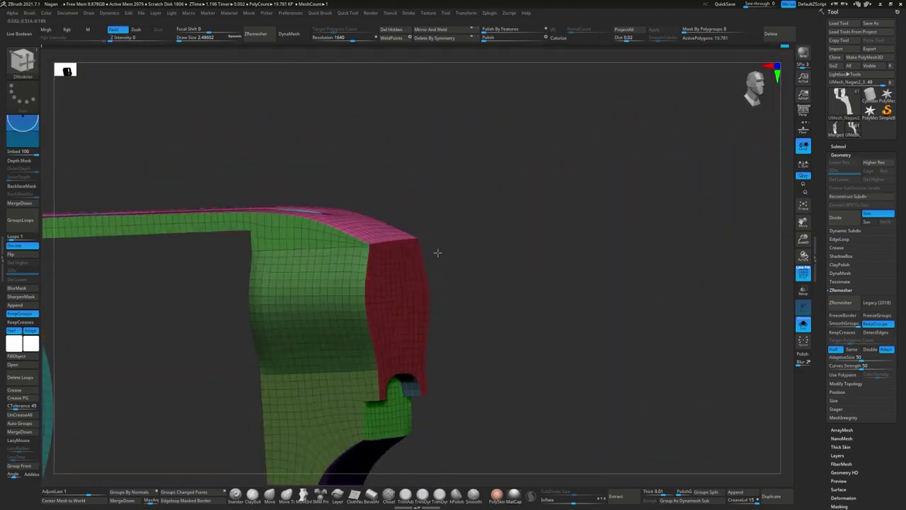
pyautogui.hotkey('ctrl', 'z')
pyautogui.hotkey('ctrl', 'z')
pyautogui.hotkey('ctrl', 'z')
pyautogui.hotkey('ctrl', 'z')
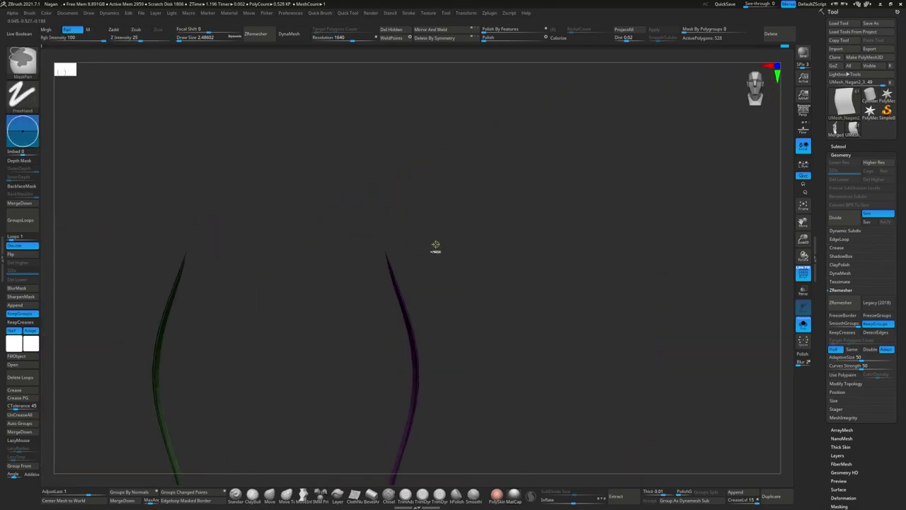
pyautogui.hotkey('ctrl', 'z')
pyautogui.hotkey('ctrl', 'z')
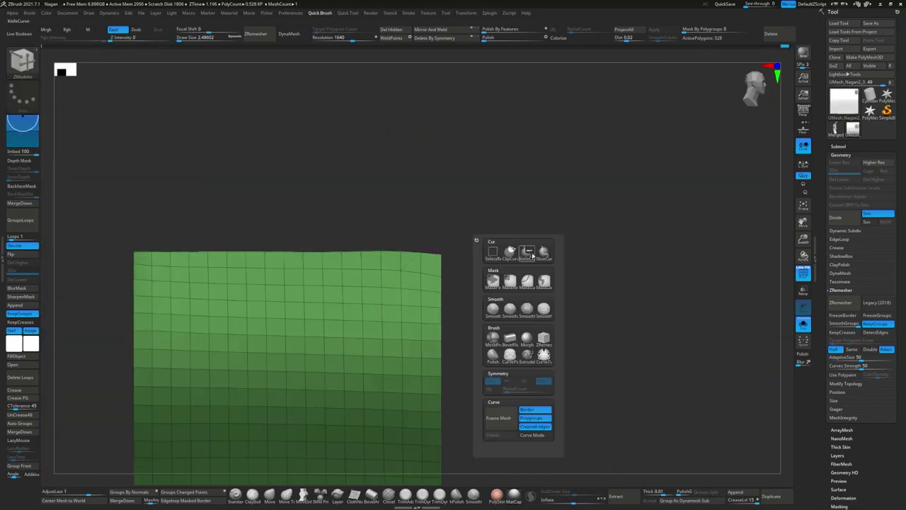
pyautogui.hotkey('ctrl', 'z')
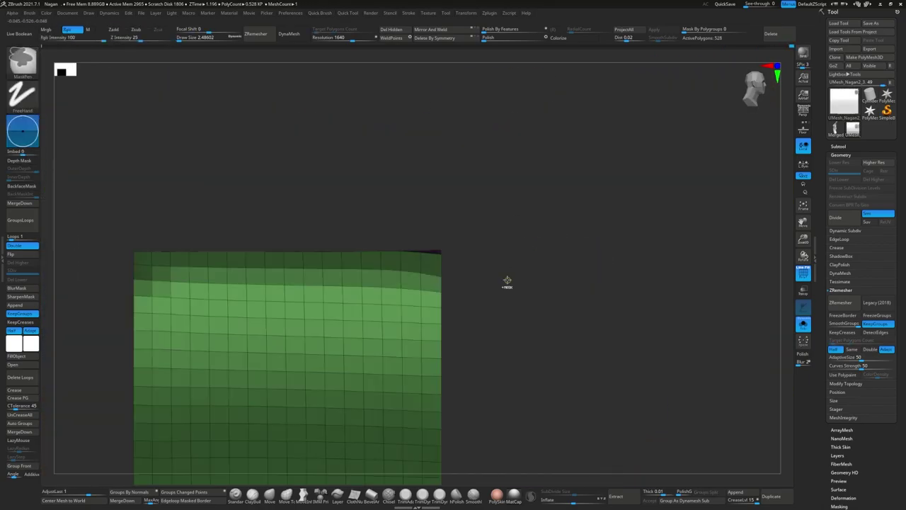
# Step: Invert the mask and trim the top band off the green panel with ClipCurve
pyautogui.keyDown('ctrl'); pyautogui.click(165, 243); pyautogui.keyUp('ctrl')
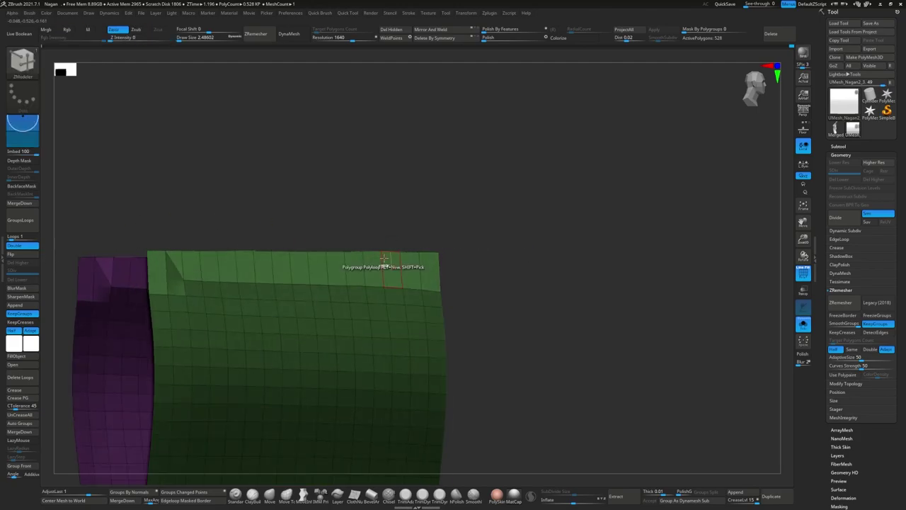
pyautogui.keyDown('ctrl'); pyautogui.keyDown('shift'); pyautogui.moveTo(76, 269); pyautogui.dragTo(212, 304); pyautogui.keyUp('shift'); pyautogui.keyUp('ctrl')
pyautogui.keyDown('ctrl'); pyautogui.keyDown('shift'); pyautogui.moveTo(120, 237); pyautogui.dragTo(91, 340); pyautogui.keyUp('shift'); pyautogui.keyUp('ctrl')
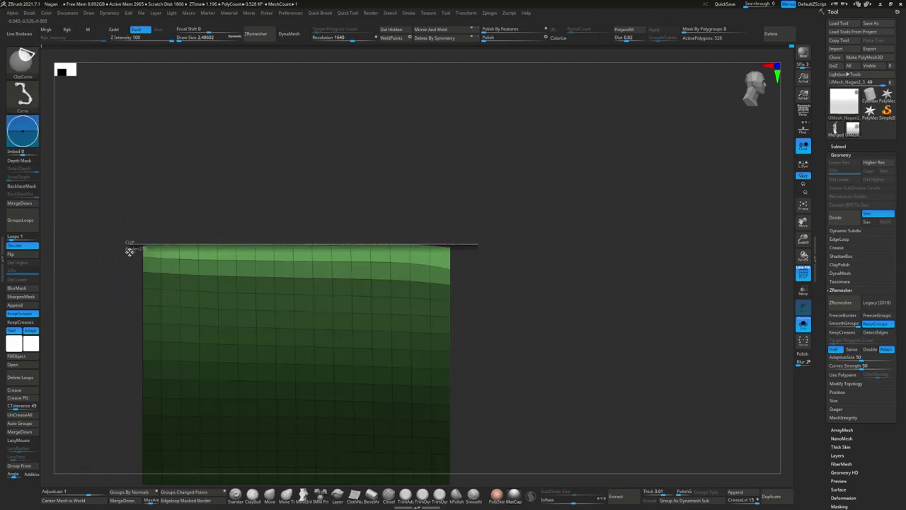
pyautogui.moveTo(130, 251)
pyautogui.mouseDown()
pyautogui.moveTo(340, 263)
pyautogui.moveTo(415, 237)
pyautogui.mouseUp()
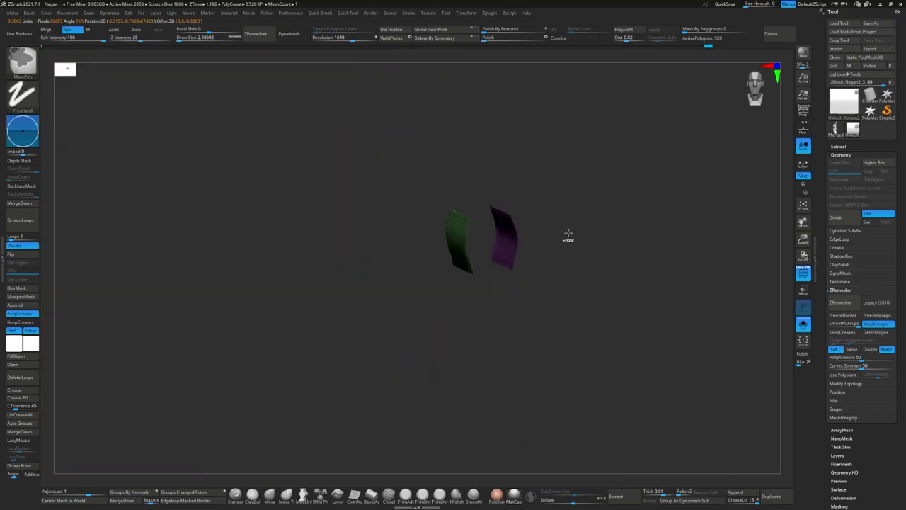
pyautogui.moveTo(569, 238)
pyautogui.mouseDown()
pyautogui.moveTo(409, 256)
pyautogui.moveTo(536, 228)
pyautogui.moveTo(374, 373)
pyautogui.moveTo(614, 274)
pyautogui.mouseUp()
# Step: Slice the red panel near the red and pink corner with ZModeler Slice Mesh
pyautogui.press('w')
pyautogui.moveTo(604, 189)
pyautogui.mouseDown()
pyautogui.moveTo(543, 236)
pyautogui.moveTo(371, 224)
pyautogui.mouseUp()
pyautogui.press('q')
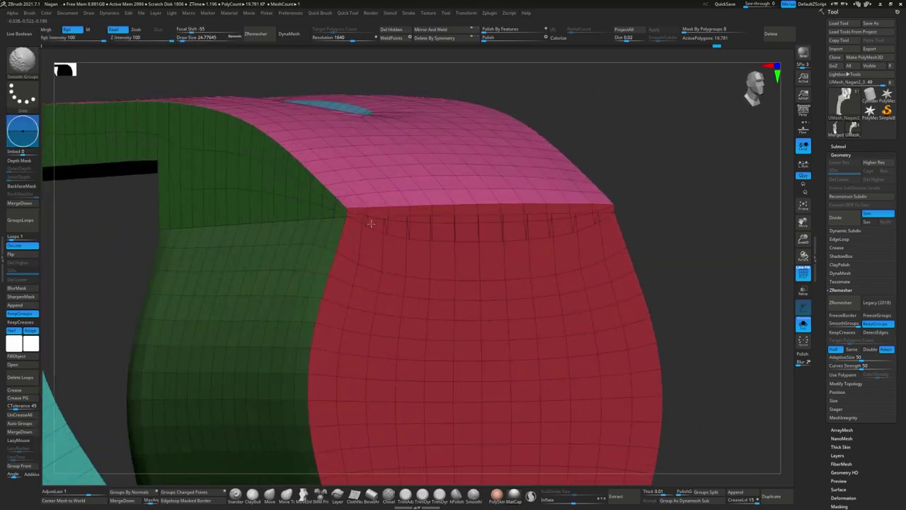
pyautogui.moveTo(419, 254)
pyautogui.mouseDown()
pyautogui.moveTo(486, 247)
pyautogui.moveTo(560, 222)
pyautogui.moveTo(577, 206)
pyautogui.moveTo(536, 257)
pyautogui.moveTo(522, 234)
pyautogui.moveTo(435, 226)
pyautogui.moveTo(495, 227)
pyautogui.moveTo(458, 329)
pyautogui.moveTo(461, 308)
pyautogui.moveTo(292, 323)
pyautogui.mouseUp()
pyautogui.press('q')
pyautogui.click(491, 238)
pyautogui.press('w')
pyautogui.moveTo(293, 322)
pyautogui.keyDown('ctrl'); pyautogui.mouseDown(button='right')
pyautogui.moveTo(262, 278)
pyautogui.moveTo(395, 213)
pyautogui.moveTo(318, 202)
pyautogui.moveTo(370, 196)
pyautogui.moveTo(365, 213)
pyautogui.moveTo(340, 220)
pyautogui.moveTo(303, 266)
pyautogui.moveTo(288, 306)
pyautogui.moveTo(217, 257)
pyautogui.mouseUp(button='right'); pyautogui.keyUp('ctrl')
# Step: Remove an edge from the mesh with ZModeler's Delete Edge action
pyautogui.click(317, 310)
pyautogui.press('space')
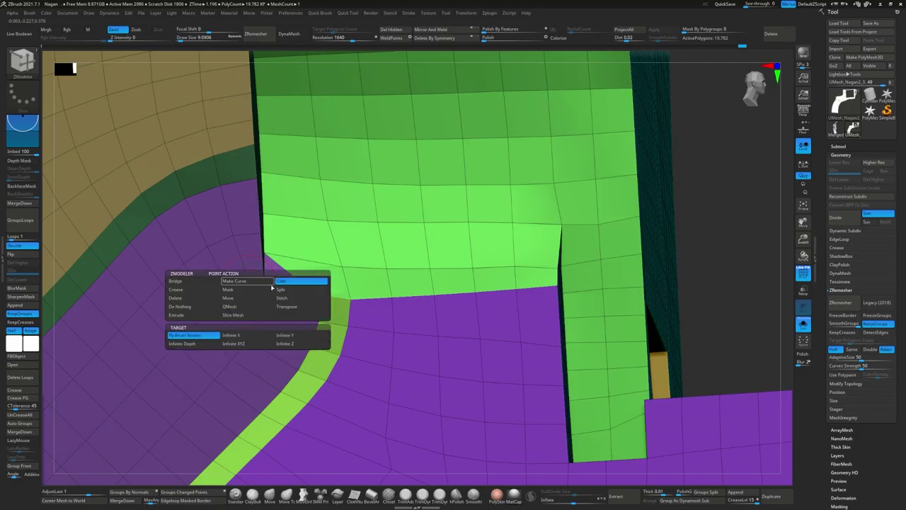
pyautogui.moveTo(272, 319)
pyautogui.mouseDown(button='right')
pyautogui.moveTo(374, 314)
pyautogui.moveTo(395, 303)
pyautogui.moveTo(328, 319)
pyautogui.moveTo(349, 327)
pyautogui.moveTo(399, 229)
pyautogui.moveTo(463, 224)
pyautogui.moveTo(496, 234)
pyautogui.mouseUp(button='right')
pyautogui.press('space')
pyautogui.click(841, 155)
pyautogui.click(843, 231)
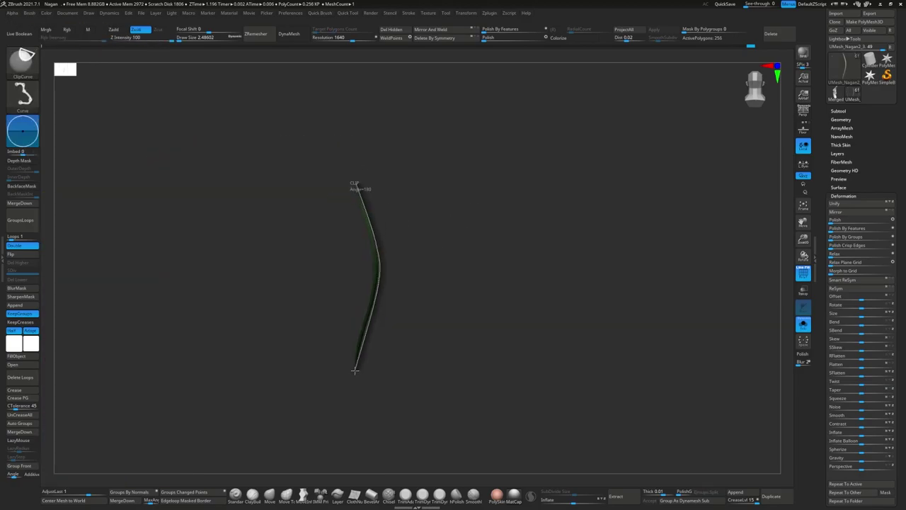
# Step: Clip the isolated piece along a straight line, save the project, and isolate the 33-polygon curved strip
pyautogui.moveTo(354, 382); pyautogui.dragTo(368, 312)
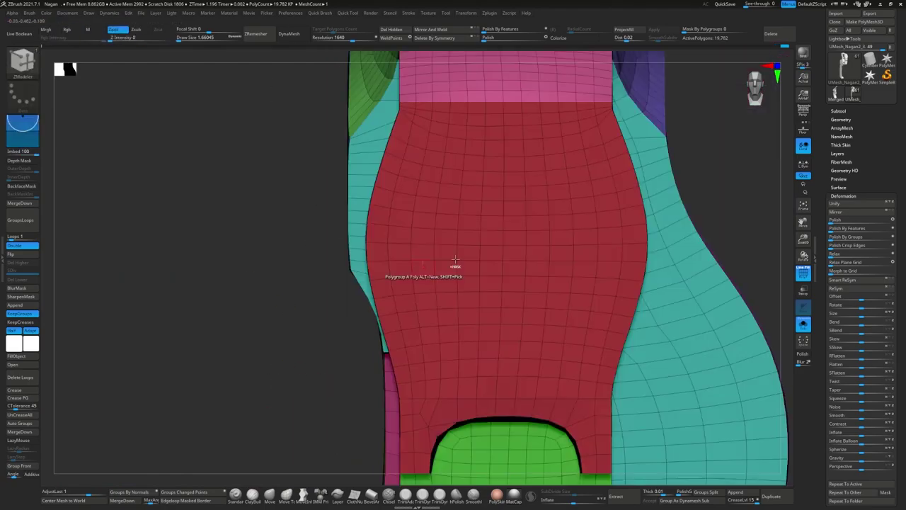
pyautogui.hotkey('ctrl', 's')
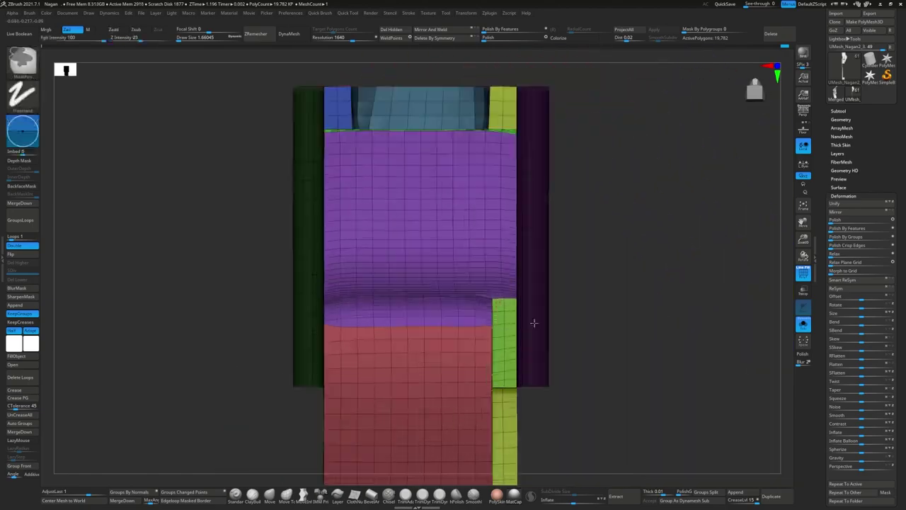
pyautogui.press('space')
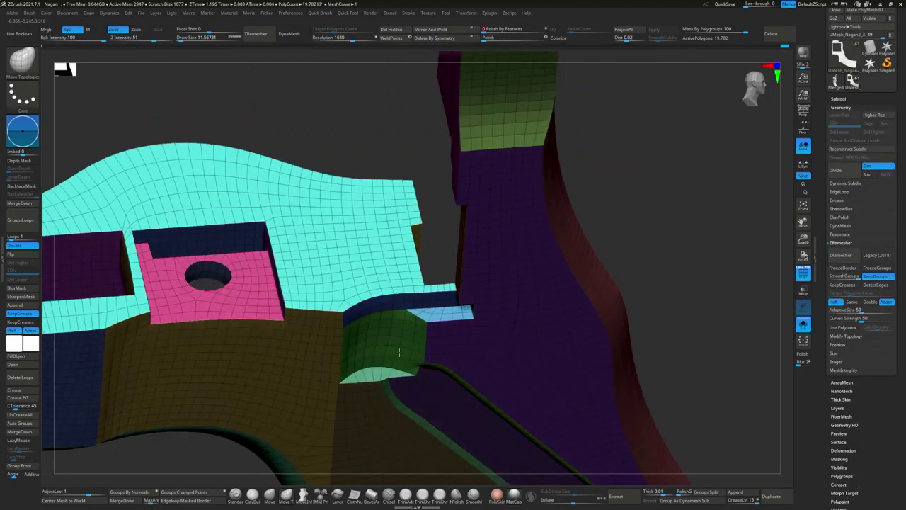
pyautogui.click(844, 183)
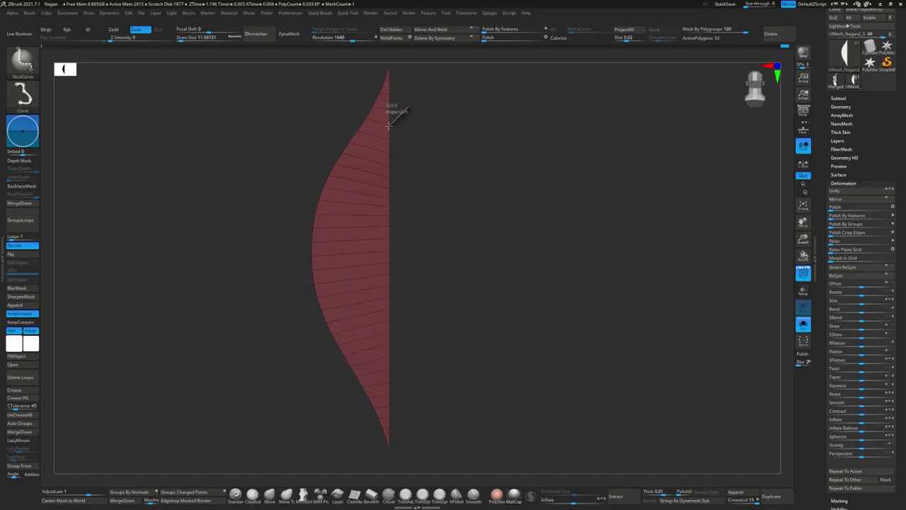
# Step: Cut the curved strip into new polygroup bands with four SliceCurve strokes, then unhide the whole mesh
pyautogui.keyDown('ctrl'); pyautogui.keyDown('shift'); pyautogui.moveTo(413, 93); pyautogui.dragTo(383, 126); pyautogui.keyUp('shift'); pyautogui.keyUp('ctrl')
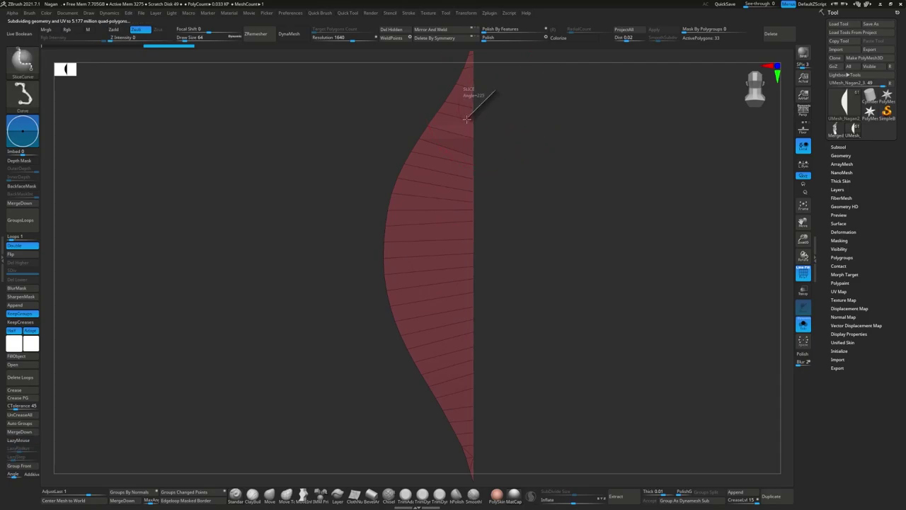
pyautogui.keyDown('ctrl'); pyautogui.keyDown('shift'); pyautogui.moveTo(436, 379); pyautogui.dragTo(436, 382); pyautogui.keyUp('shift'); pyautogui.keyUp('ctrl')
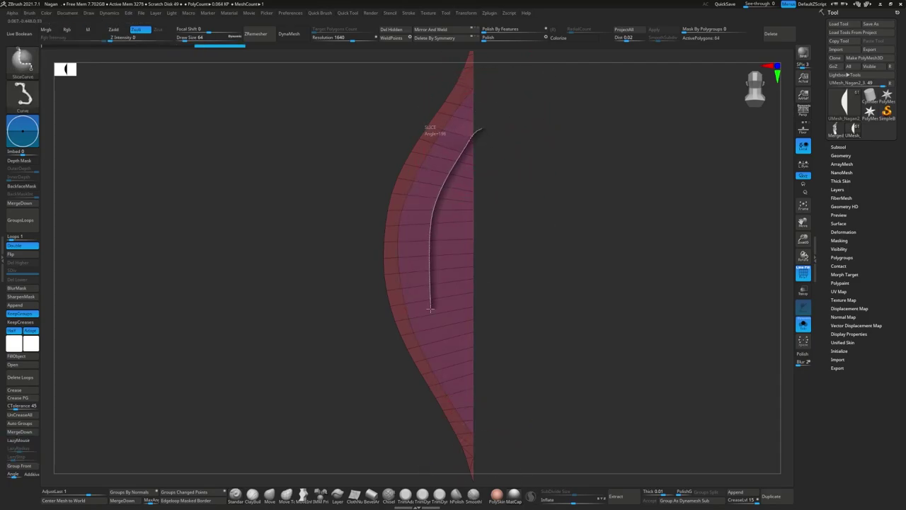
pyautogui.keyDown('ctrl'); pyautogui.keyDown('shift'); pyautogui.moveTo(430, 309); pyautogui.dragTo(484, 370); pyautogui.keyUp('shift'); pyautogui.keyUp('ctrl')
pyautogui.keyDown('ctrl'); pyautogui.keyDown('shift'); pyautogui.moveTo(474, 183); pyautogui.dragTo(478, 354); pyautogui.keyUp('shift'); pyautogui.keyUp('ctrl')
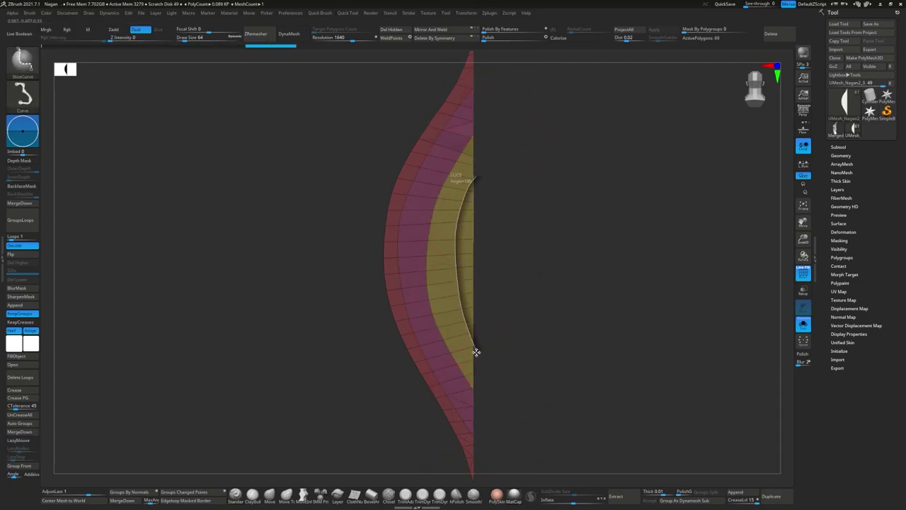
pyautogui.keyDown('ctrl'); pyautogui.keyDown('shift'); pyautogui.click(259, 279); pyautogui.keyUp('shift'); pyautogui.keyUp('ctrl')
# Step: With ZModeler, stitch points and delete edges along the seam between the strip's polygroups
pyautogui.press('b')
pyautogui.press('z')
pyautogui.press('m')
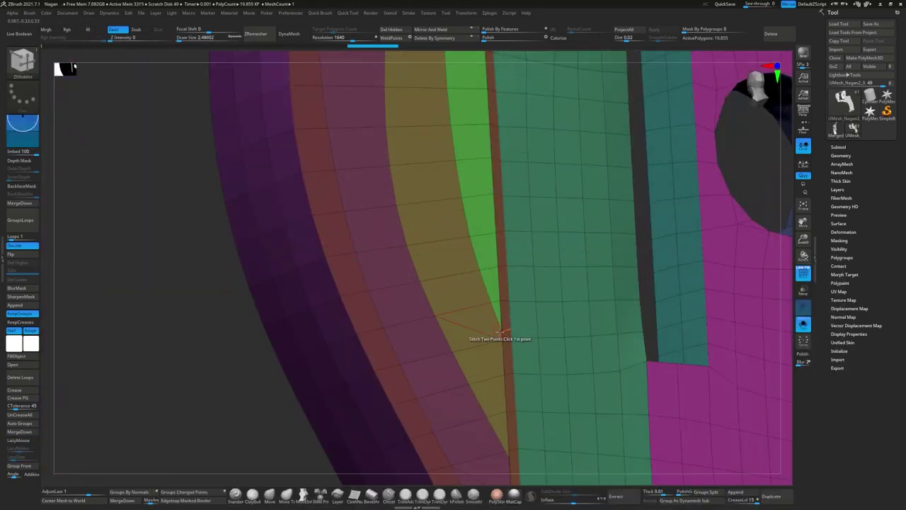
pyautogui.moveTo(505, 339)
pyautogui.mouseDown(button='right')
pyautogui.moveTo(441, 283)
pyautogui.moveTo(422, 238)
pyautogui.mouseUp(button='right')
pyautogui.press('ctrl')
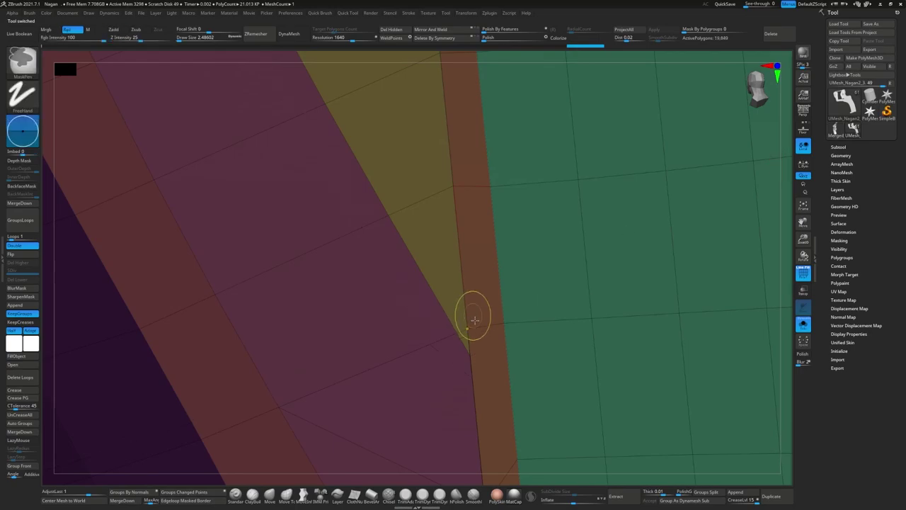
pyautogui.moveTo(461, 340)
pyautogui.mouseDown(button='right')
pyautogui.moveTo(446, 253)
pyautogui.moveTo(449, 344)
pyautogui.moveTo(470, 268)
pyautogui.mouseUp(button='right')
pyautogui.moveTo(473, 310)
pyautogui.mouseDown(button='right')
pyautogui.moveTo(449, 262)
pyautogui.moveTo(453, 318)
pyautogui.mouseUp(button='right')
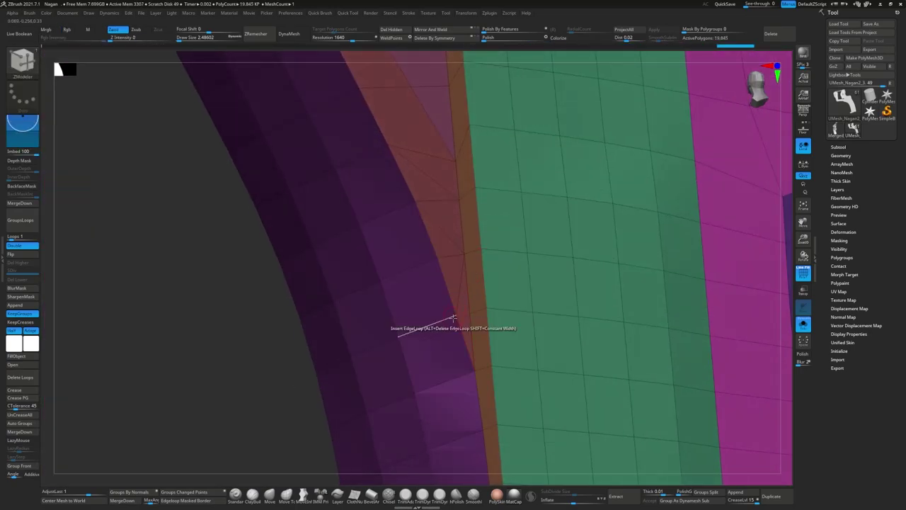
pyautogui.press('space')
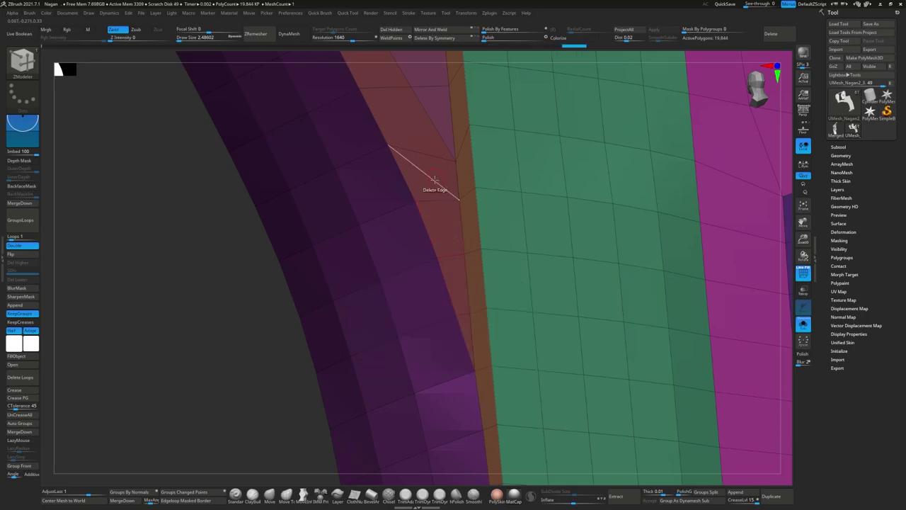
pyautogui.moveTo(435, 182)
pyautogui.mouseDown(button='right')
pyautogui.moveTo(421, 313)
pyautogui.moveTo(431, 298)
pyautogui.moveTo(411, 251)
pyautogui.moveTo(429, 187)
pyautogui.mouseUp(button='right')
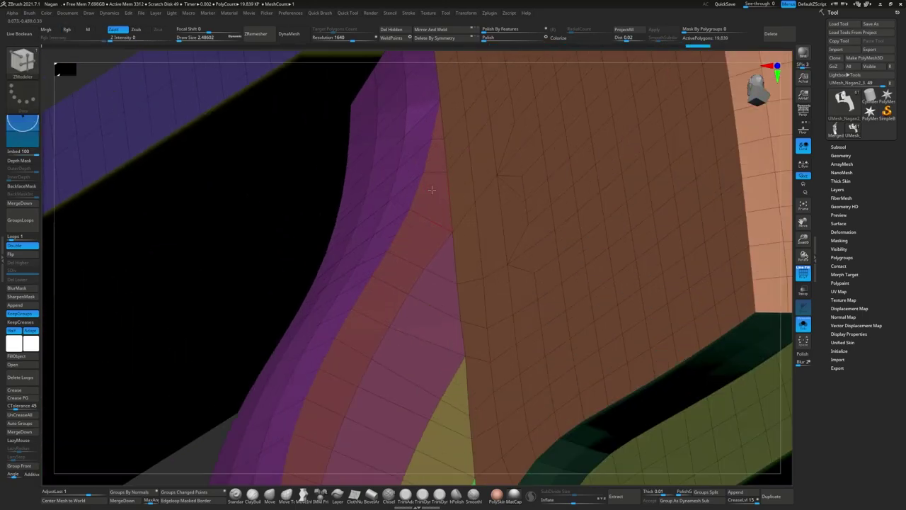
# Step: Save the project over the existing file and rotate to a flat front view
pyautogui.hotkey('ctrl', 's')
pyautogui.click(363, 243)
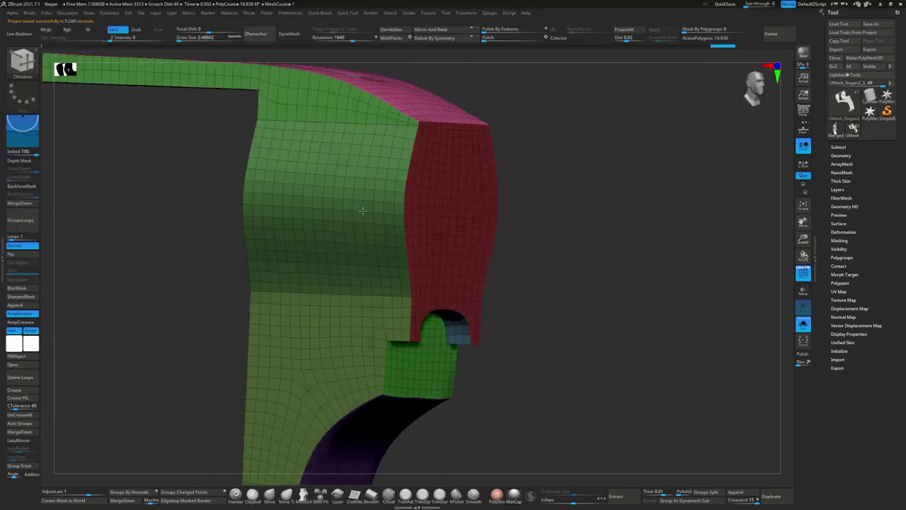
pyautogui.moveTo(425, 268)
pyautogui.mouseDown(button='right')
pyautogui.moveTo(360, 232)
pyautogui.moveTo(369, 231)
pyautogui.moveTo(366, 247)
pyautogui.moveTo(239, 279)
pyautogui.moveTo(356, 262)
pyautogui.mouseUp(button='right')
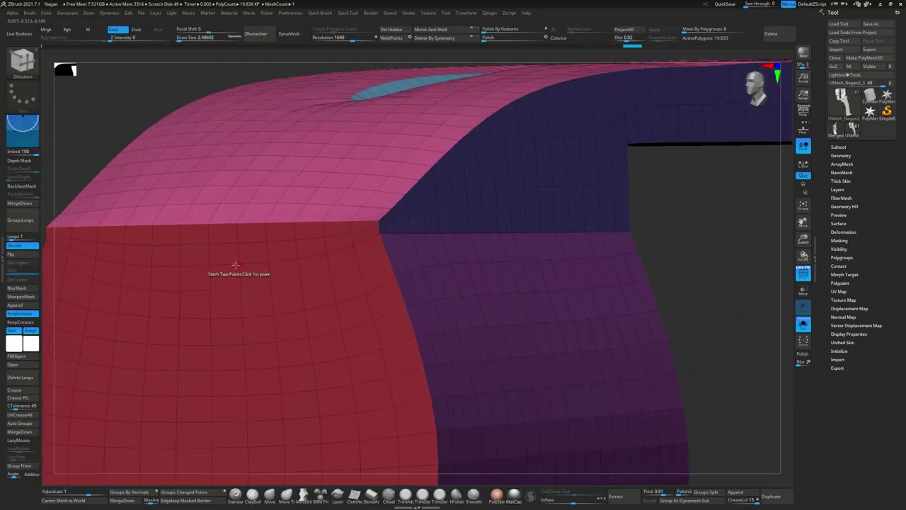
pyautogui.moveTo(94, 261)
pyautogui.mouseDown(button='right')
pyautogui.moveTo(243, 263)
pyautogui.moveTo(380, 209)
pyautogui.moveTo(327, 202)
pyautogui.mouseUp(button='right')
pyautogui.press('space')
pyautogui.click(375, 266)
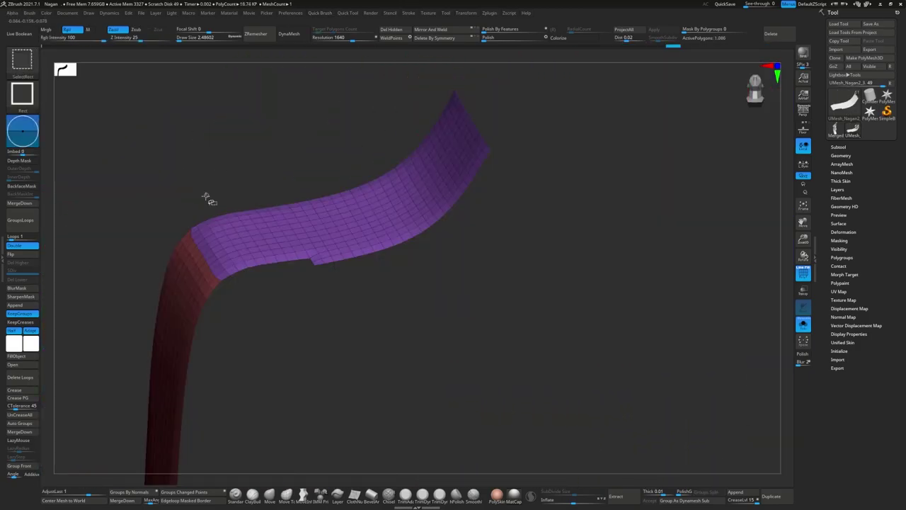
# Step: Hide everything except the curved strip and clip it flush with a ClipCurve stroke
pyautogui.press('space')
pyautogui.moveTo(293, 158)
pyautogui.mouseDown(button='right')
pyautogui.moveTo(358, 228)
pyautogui.moveTo(319, 136)
pyautogui.moveTo(330, 238)
pyautogui.moveTo(309, 205)
pyautogui.moveTo(270, 197)
pyautogui.moveTo(295, 252)
pyautogui.mouseUp(button='right')
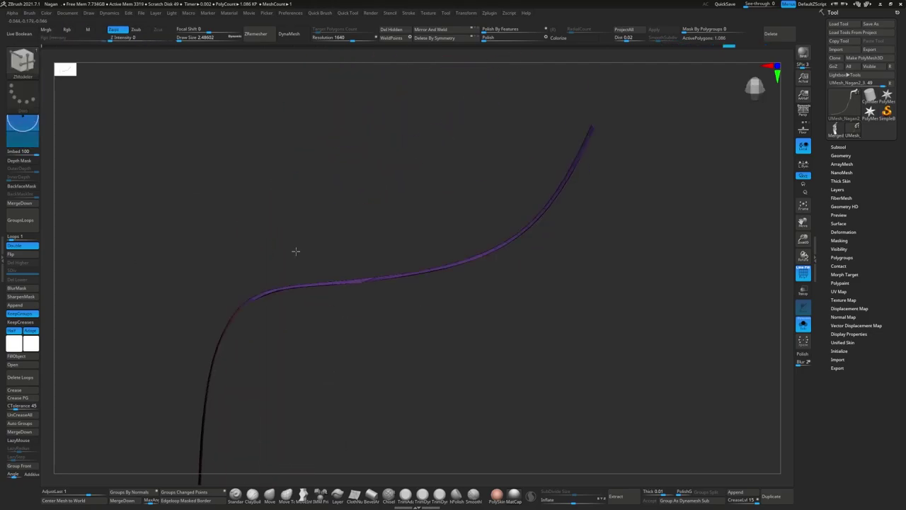
pyautogui.keyDown('ctrl'); pyautogui.keyDown('shift'); pyautogui.moveTo(622, 101); pyautogui.dragTo(594, 97); pyautogui.keyUp('shift'); pyautogui.keyUp('ctrl')
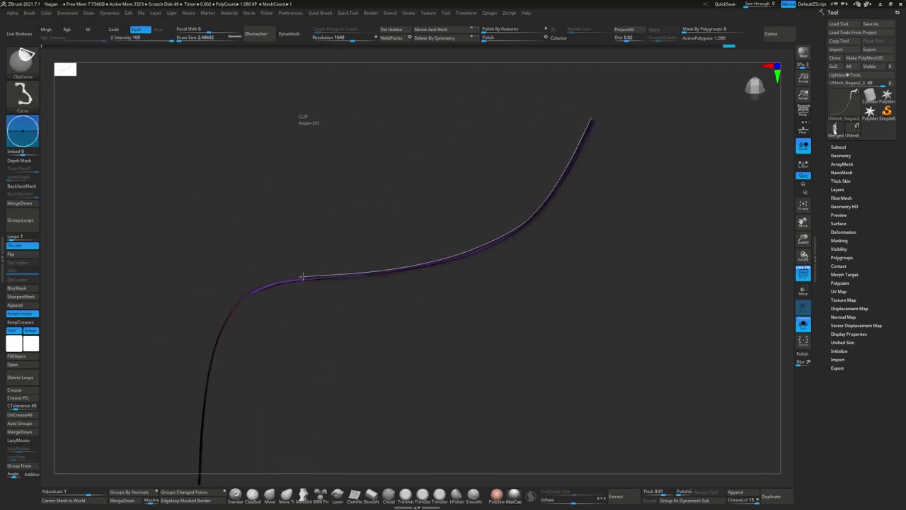
pyautogui.keyDown('ctrl'); pyautogui.keyDown('shift'); pyautogui.moveTo(259, 286); pyautogui.dragTo(253, 293); pyautogui.keyUp('shift'); pyautogui.keyUp('ctrl')
# Step: Frame the mesh, snap to a side view and smooth the grip side's curved outline
pyautogui.moveTo(299, 255)
pyautogui.mouseDown(button='right')
pyautogui.moveTo(323, 259)
pyautogui.moveTo(339, 251)
pyautogui.moveTo(343, 291)
pyautogui.mouseUp(button='right')
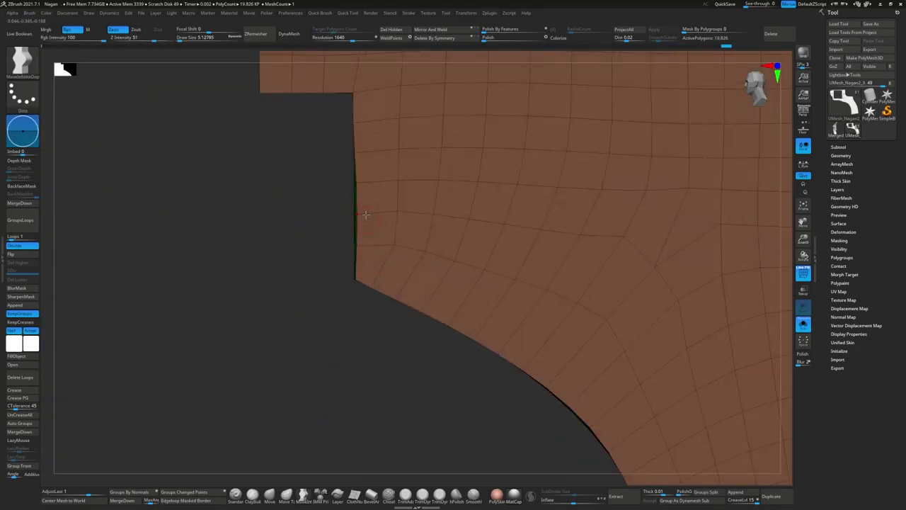
pyautogui.press('f')
pyautogui.moveTo(366, 215)
pyautogui.keyDown('ctrl'); pyautogui.mouseDown(button='right')
pyautogui.moveTo(469, 227)
pyautogui.moveTo(417, 210)
pyautogui.mouseUp(button='right'); pyautogui.keyUp('ctrl')
pyautogui.press('s')
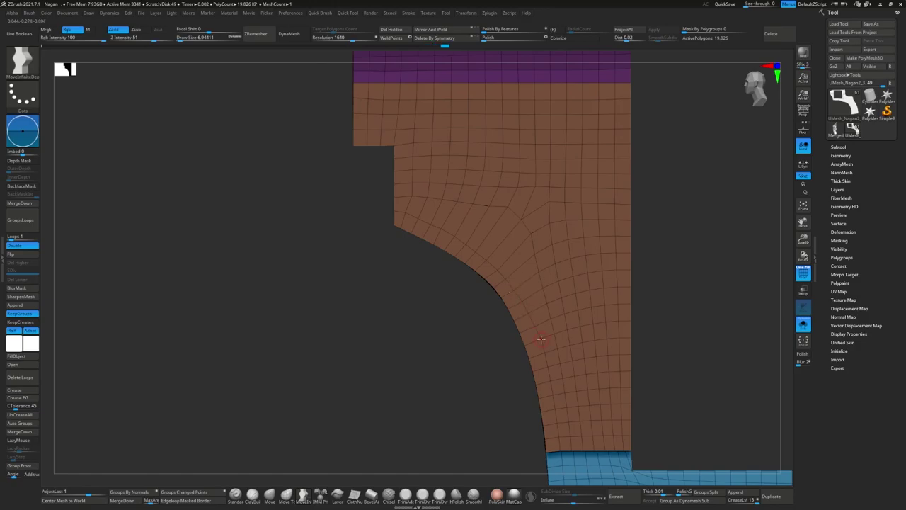
pyautogui.moveTo(514, 259)
pyautogui.keyDown('ctrl'); pyautogui.mouseDown(button='right')
pyautogui.moveTo(484, 227)
pyautogui.moveTo(354, 243)
pyautogui.moveTo(373, 253)
pyautogui.moveTo(195, 299)
pyautogui.moveTo(322, 242)
pyautogui.mouseUp(button='right'); pyautogui.keyUp('ctrl')
pyautogui.press('b')
pyautogui.press('z')
pyautogui.press('m')
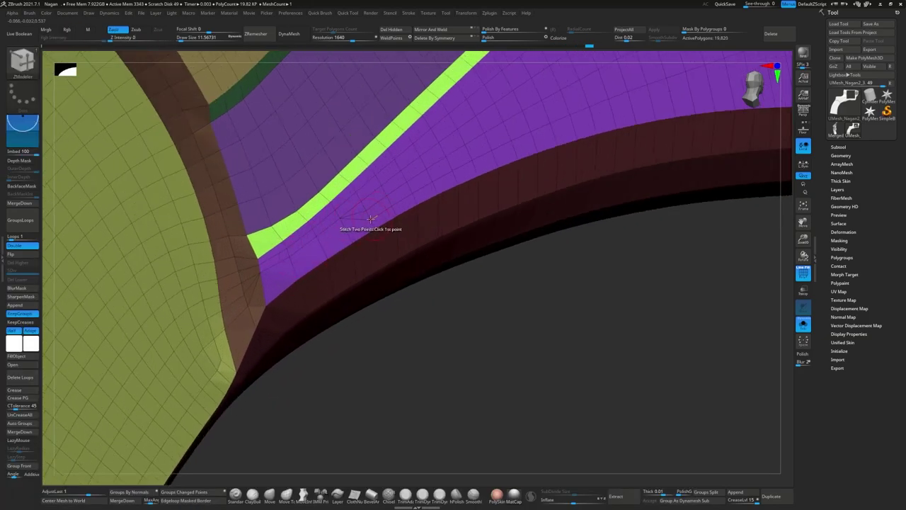
# Step: Relax the purple band's vertices with Move Topological, working toward the yellow part
pyautogui.moveTo(383, 190); pyautogui.dragTo(371, 232, button='right')
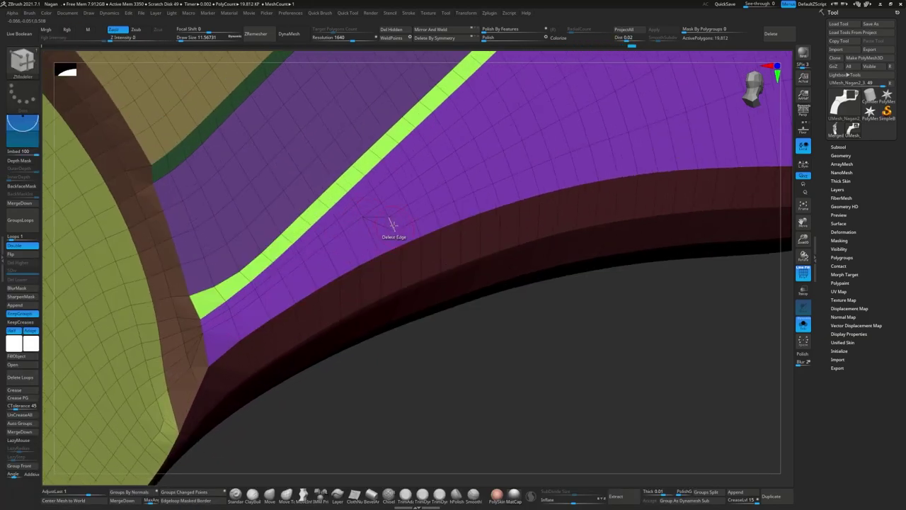
pyautogui.moveTo(401, 190)
pyautogui.mouseDown(button='right')
pyautogui.moveTo(384, 274)
pyautogui.moveTo(529, 197)
pyautogui.mouseUp(button='right')
pyautogui.press('b')
pyautogui.press('m')
pyautogui.press('t')
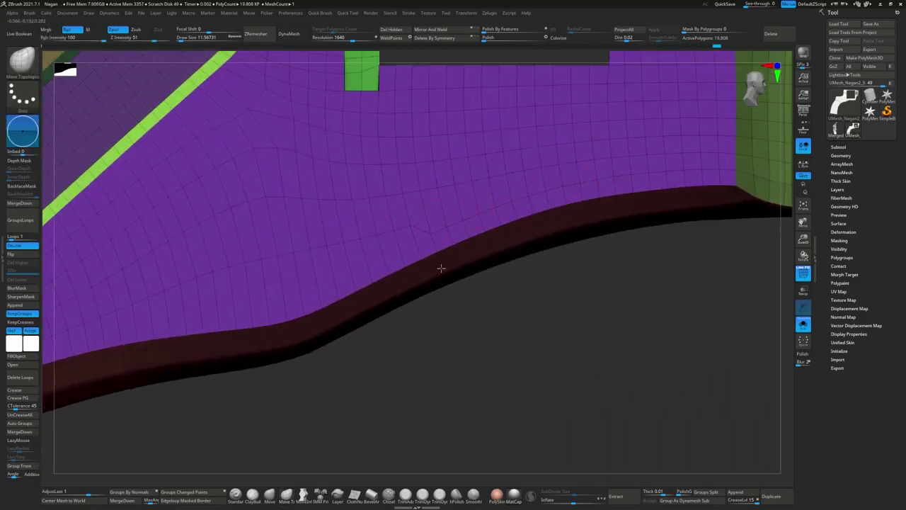
pyautogui.moveTo(409, 293); pyautogui.dragTo(501, 207, button='right')
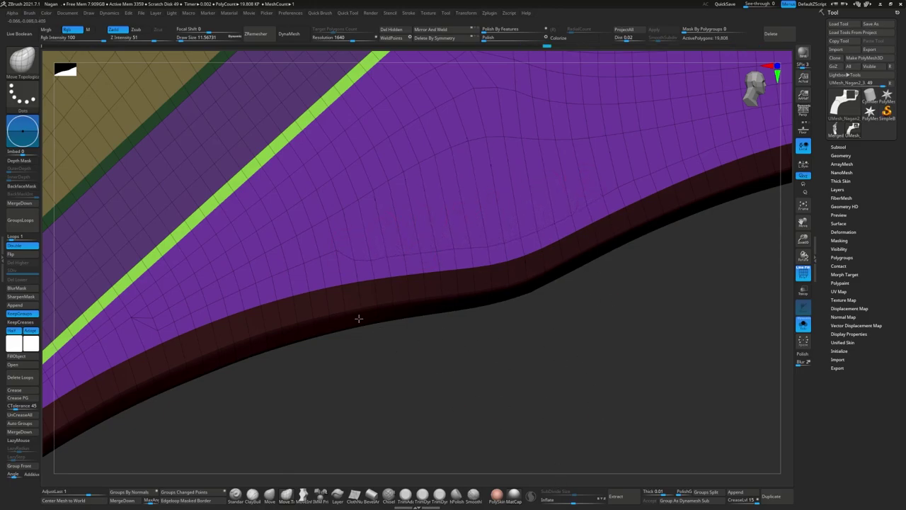
pyautogui.moveTo(257, 278); pyautogui.dragTo(402, 224, button='right')
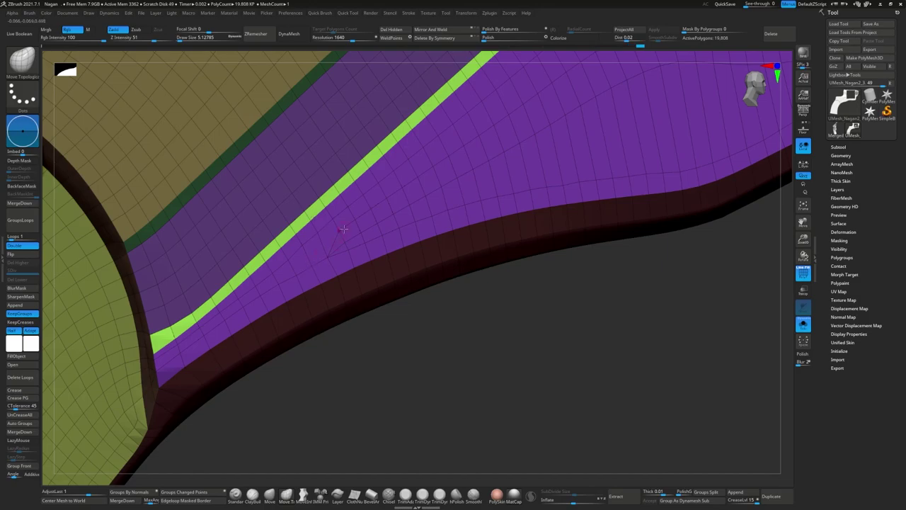
# Step: Stitch points in the purple region and smooth its polygons near the green block
pyautogui.press('b')
pyautogui.press('z')
pyautogui.press('m')
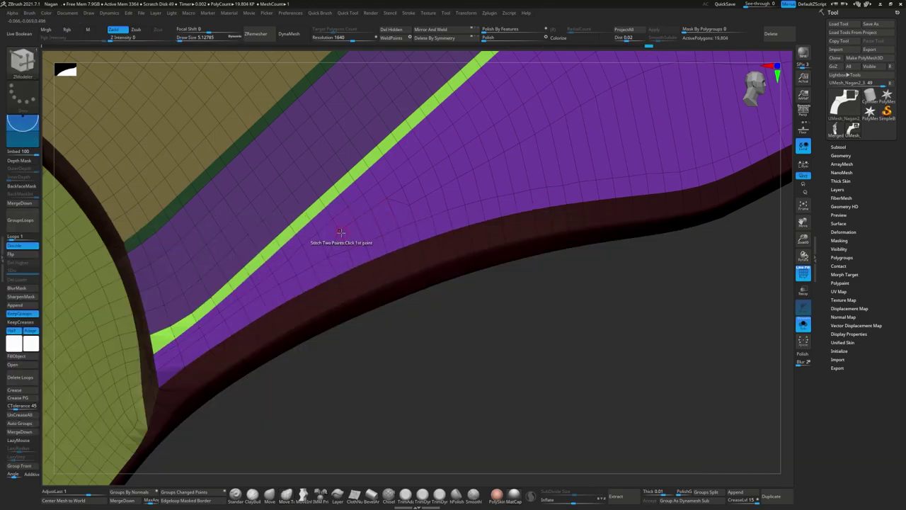
pyautogui.moveTo(341, 232); pyautogui.dragTo(345, 233, button='right')
pyautogui.press('b')
pyautogui.press('m')
pyautogui.press('t')
pyautogui.moveTo(275, 267); pyautogui.dragTo(275, 283, button='right')
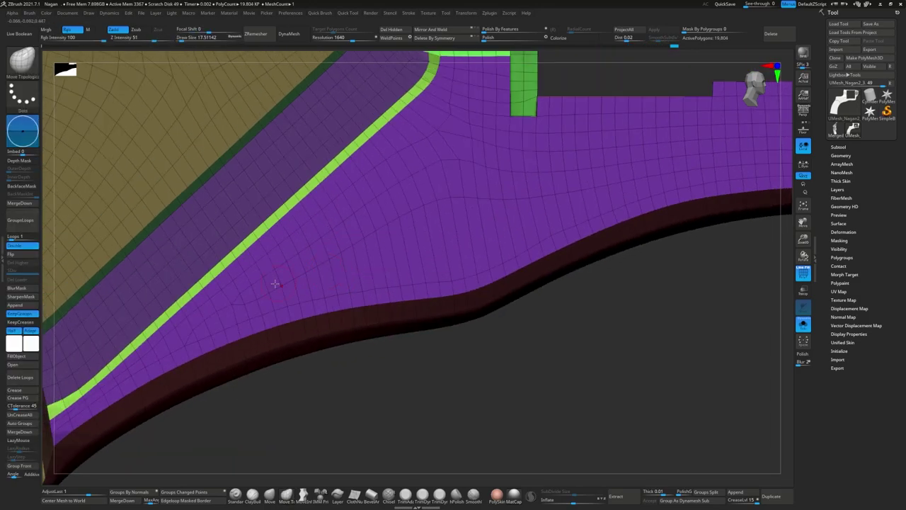
pyautogui.keyDown('shift'); pyautogui.moveTo(461, 229); pyautogui.dragTo(328, 243, button='right'); pyautogui.keyUp('shift')
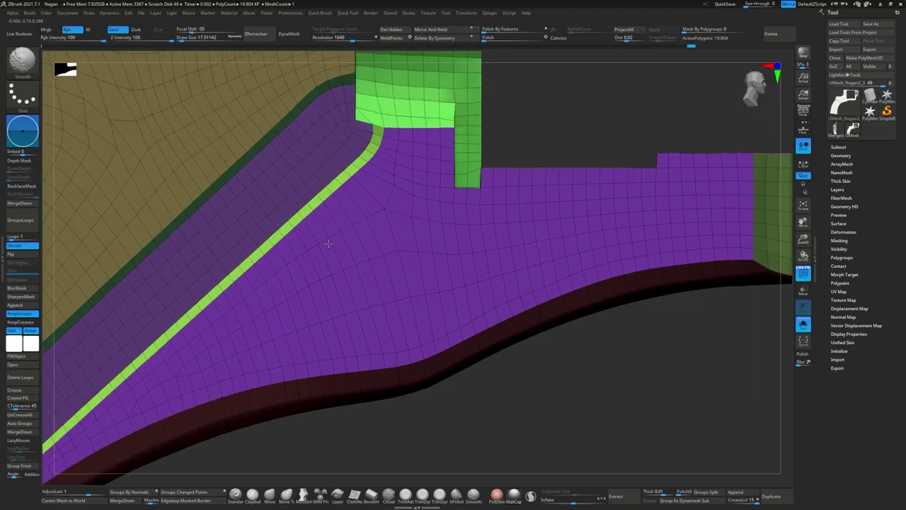
pyautogui.moveTo(500, 220); pyautogui.dragTo(448, 264, button='right')
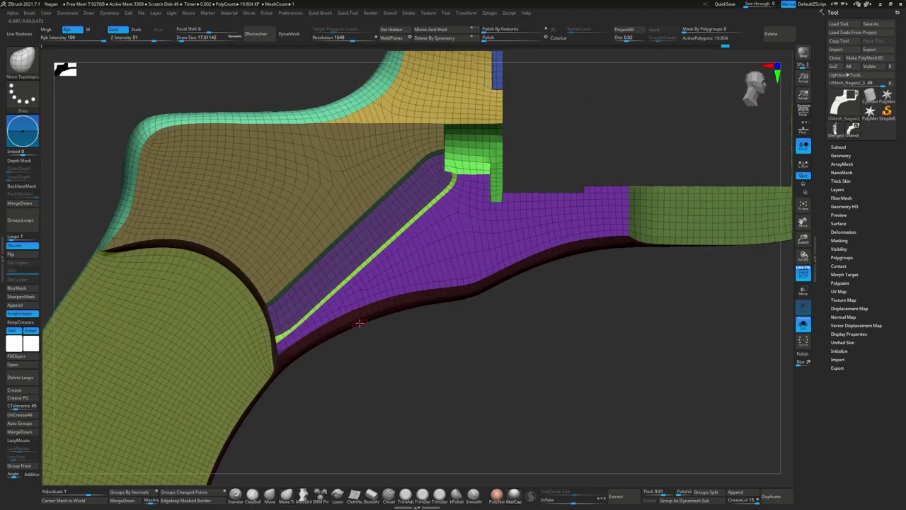
pyautogui.scroll(3, 360, 323)
# Step: Set ZModeler's edge action to Delete Edge for the purple strip's remaining stray edges
pyautogui.press('b')
pyautogui.press('z')
pyautogui.press('m')
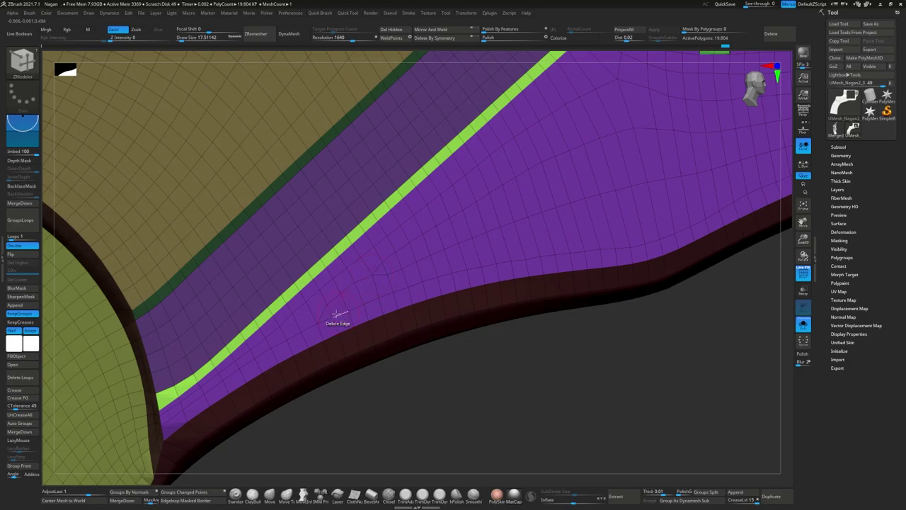
pyautogui.scroll(3, 318, 321)
pyautogui.press('space')
pyautogui.click(318, 321)
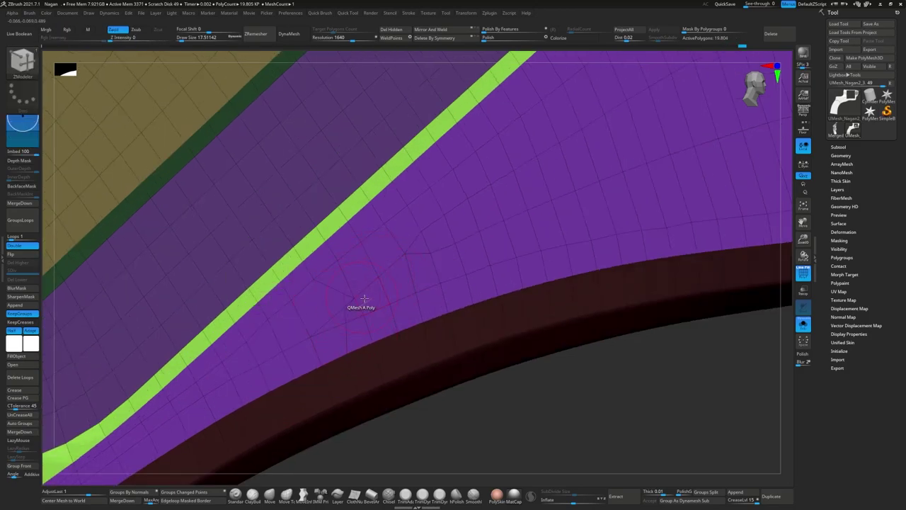
pyautogui.press('space')
pyautogui.click(371, 289)
pyautogui.scroll(-3, 368, 287)
# Step: Set ZModeler to Slice Mesh and remove the stray edge loop in the yellow area
pyautogui.scroll(-3, 382, 269)
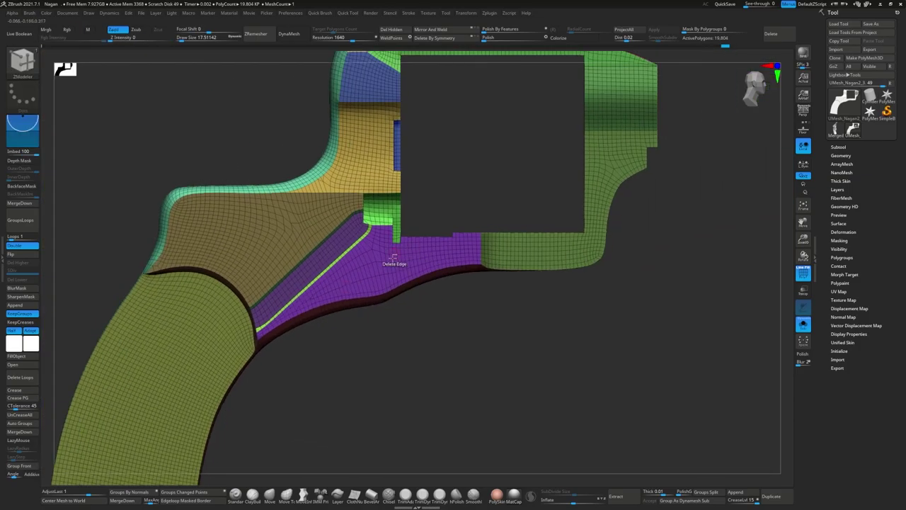
pyautogui.scroll(2, 296, 219)
pyautogui.scroll(3, 296, 220)
pyautogui.press('b')
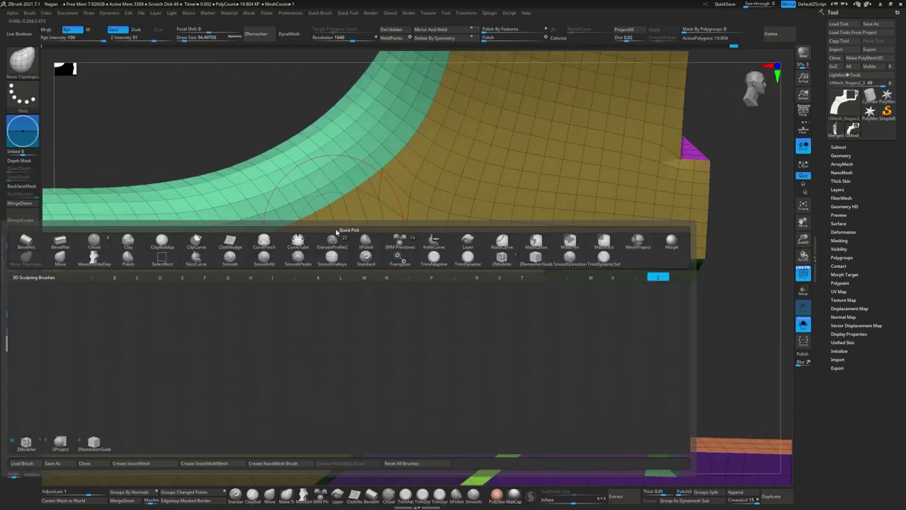
pyautogui.press('z')
pyautogui.press('m')
pyautogui.press('space')
pyautogui.click(410, 252)
pyautogui.click(386, 226)
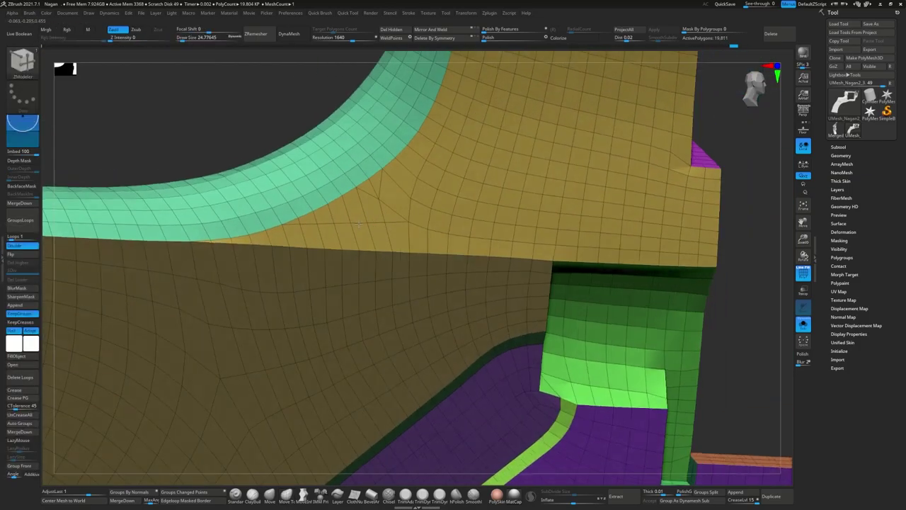
# Step: Delete the extra edges at the yellow junction near the pole, then review the whole grip
pyautogui.scroll(2, 344, 239)
pyautogui.press('s')
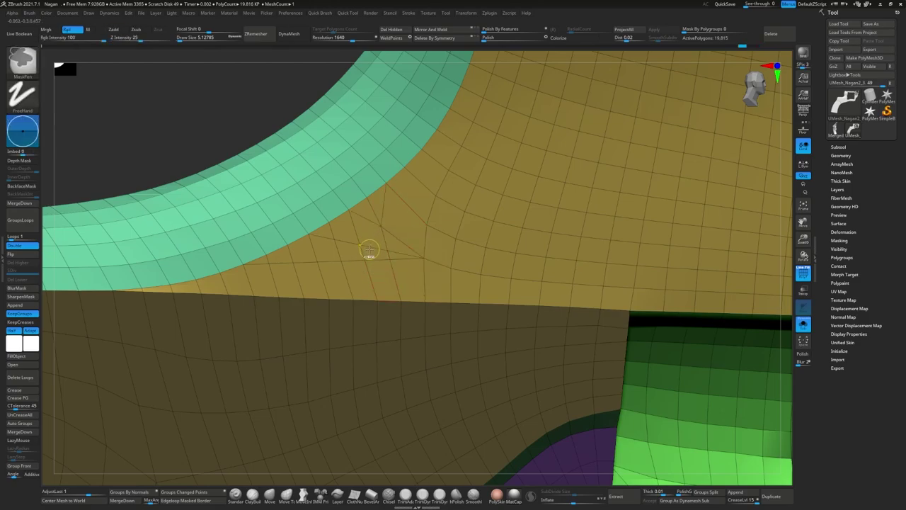
pyautogui.click(370, 244)
pyautogui.press('space')
pyautogui.scroll(2, 347, 279)
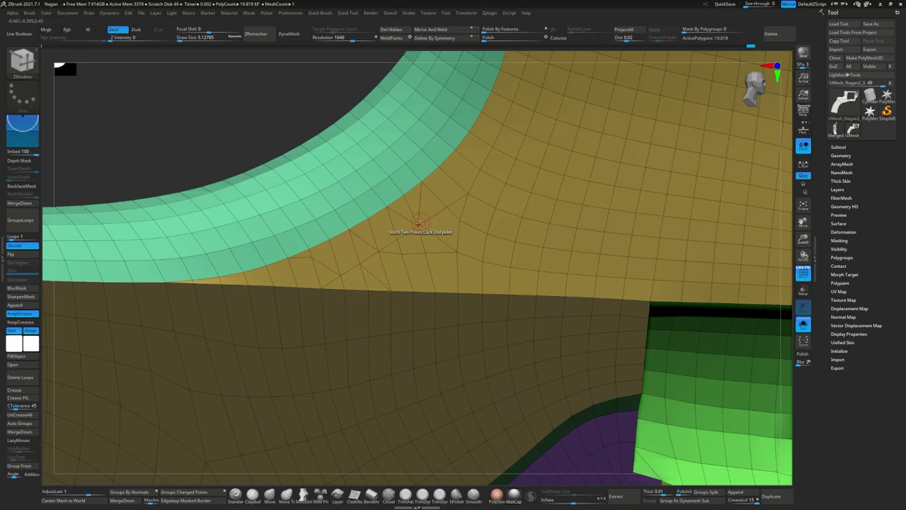
pyautogui.click(340, 245)
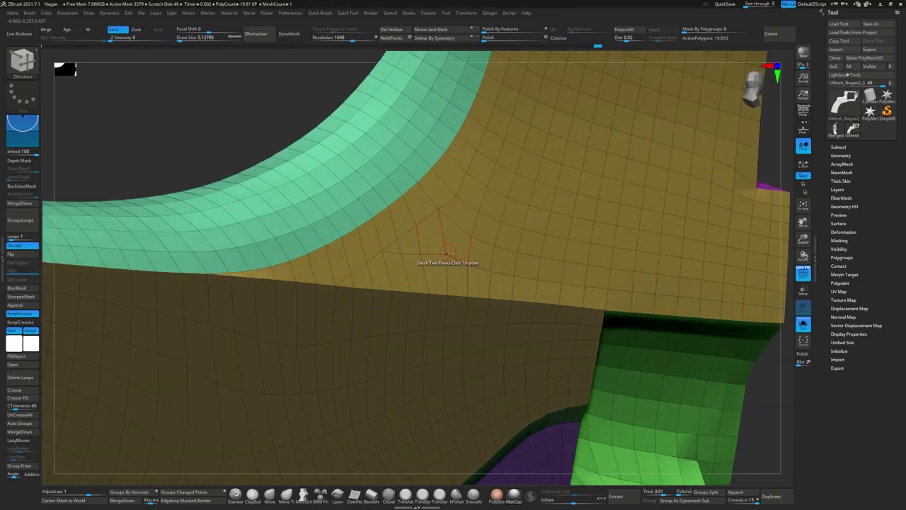
pyautogui.moveTo(378, 261); pyautogui.dragTo(398, 263, button='right')
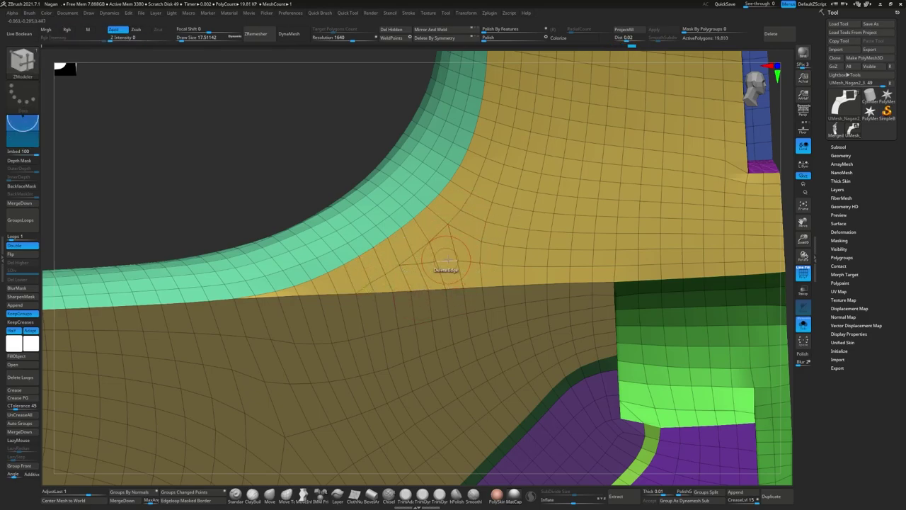
pyautogui.moveTo(367, 282); pyautogui.dragTo(328, 299, button='right')
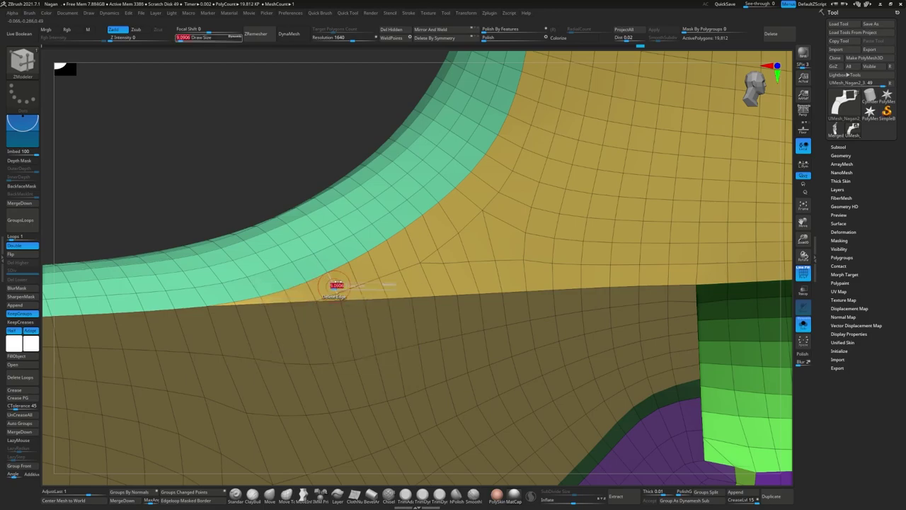
pyautogui.moveTo(361, 288); pyautogui.dragTo(403, 277, button='right')
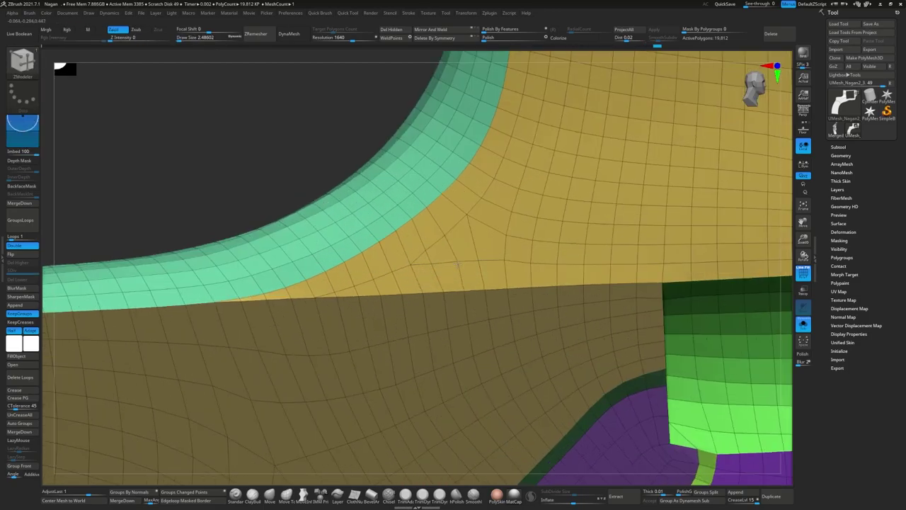
pyautogui.moveTo(511, 265); pyautogui.dragTo(389, 236, button='right')
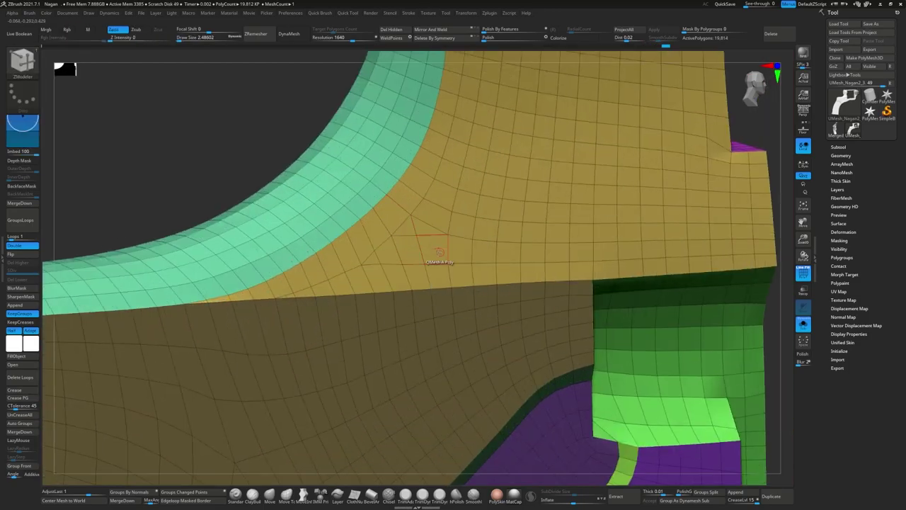
pyautogui.moveTo(432, 262); pyautogui.dragTo(339, 303, button='right')
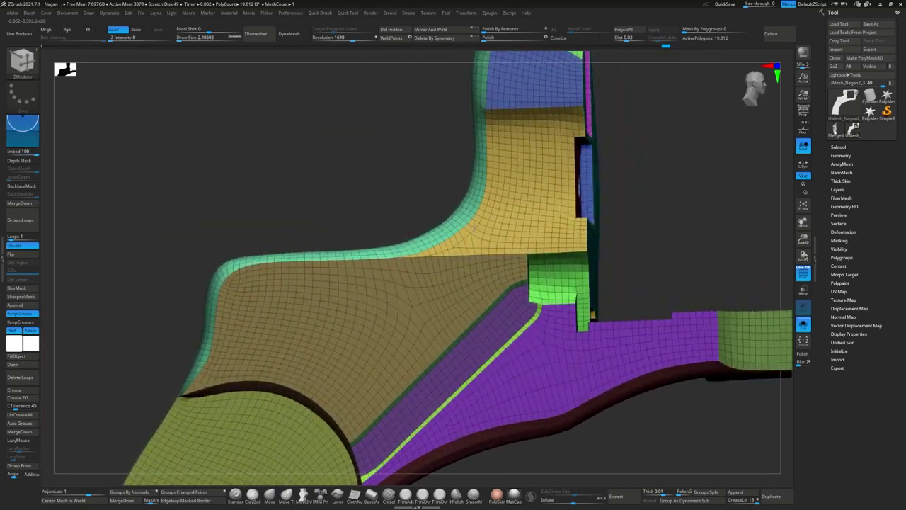
# Step: Slice a new edge loop along the seam between the green band and yellow panel
pyautogui.scroll(5, 338, 303)
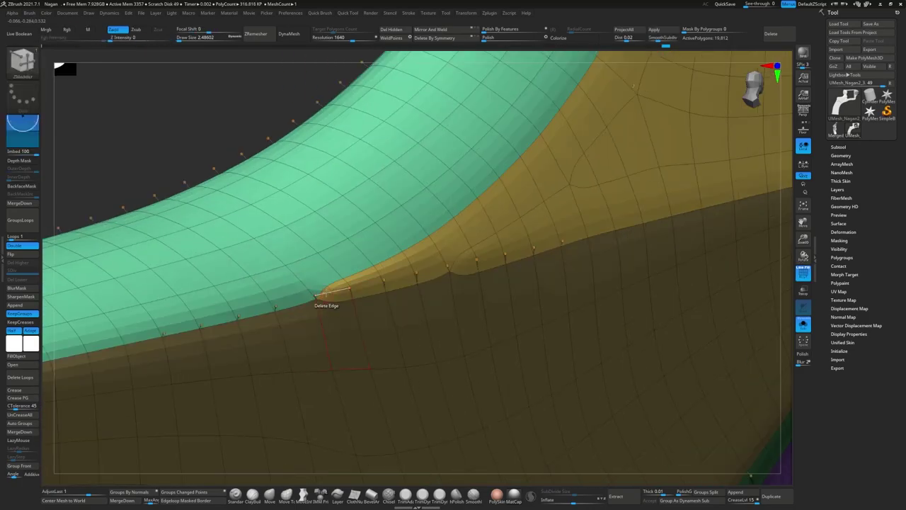
pyautogui.moveTo(315, 292)
pyautogui.mouseDown(button='right')
pyautogui.moveTo(85, 315)
pyautogui.moveTo(415, 262)
pyautogui.mouseUp(button='right')
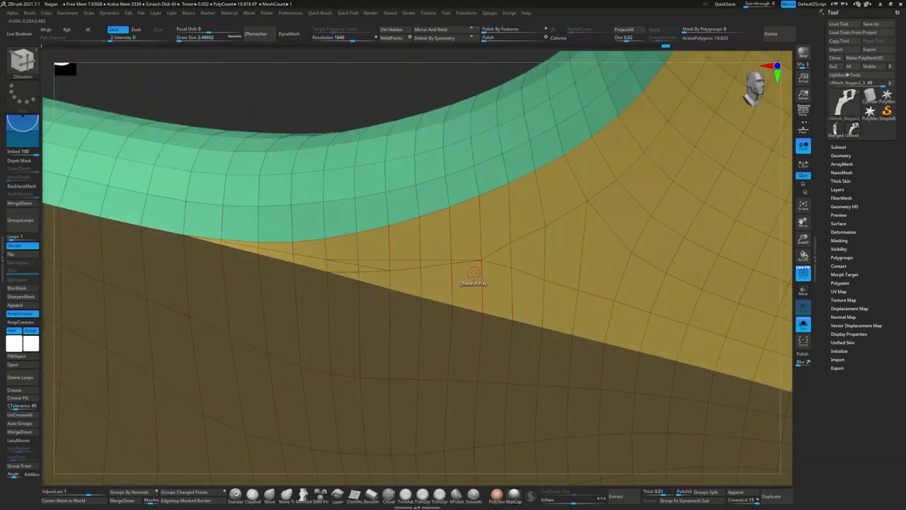
pyautogui.press('space')
pyautogui.click(310, 318)
pyautogui.click(358, 265)
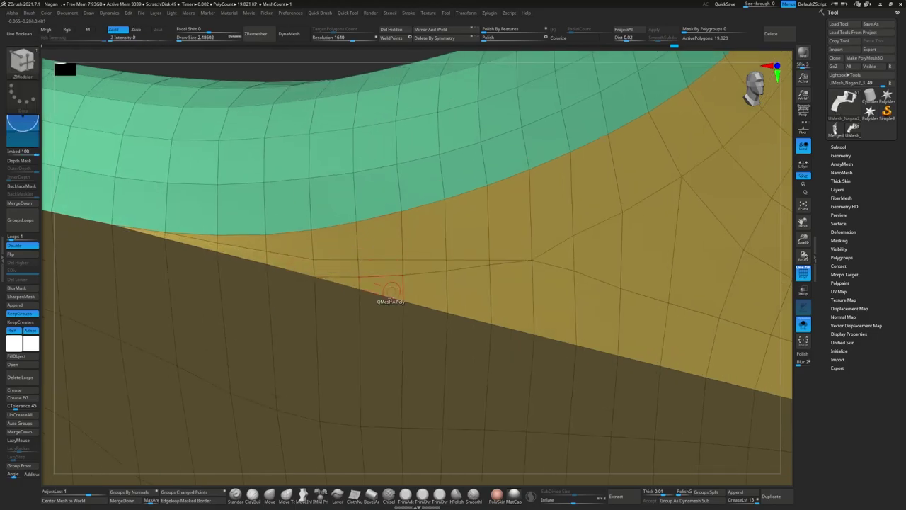
pyautogui.keyDown('alt'); pyautogui.moveTo(380, 300); pyautogui.dragTo(492, 261, button='right'); pyautogui.keyUp('alt')
# Step: Pull the seam point into place with Transpose, then preview with Dynamic Subdivision
pyautogui.moveTo(347, 277)
pyautogui.mouseDown(button='right')
pyautogui.moveTo(354, 287)
pyautogui.moveTo(333, 284)
pyautogui.moveTo(377, 267)
pyautogui.moveTo(346, 270)
pyautogui.mouseUp(button='right')
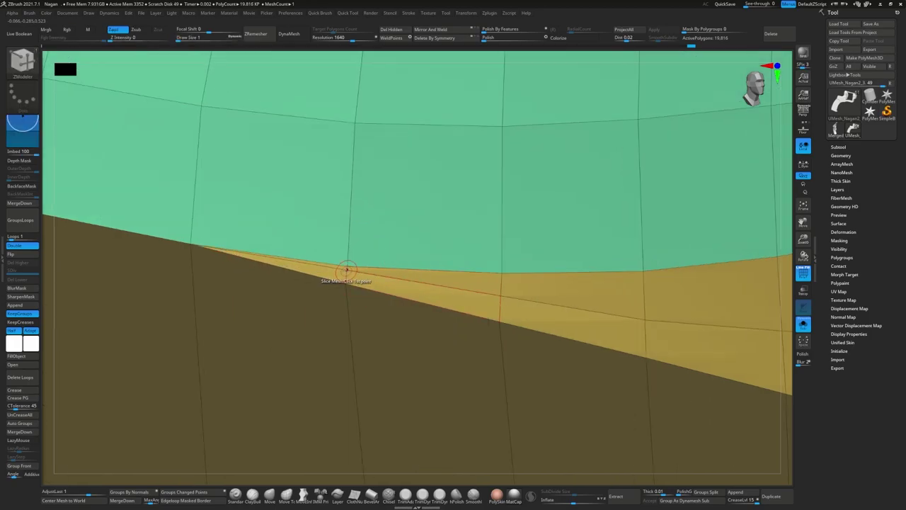
pyautogui.click(346, 270)
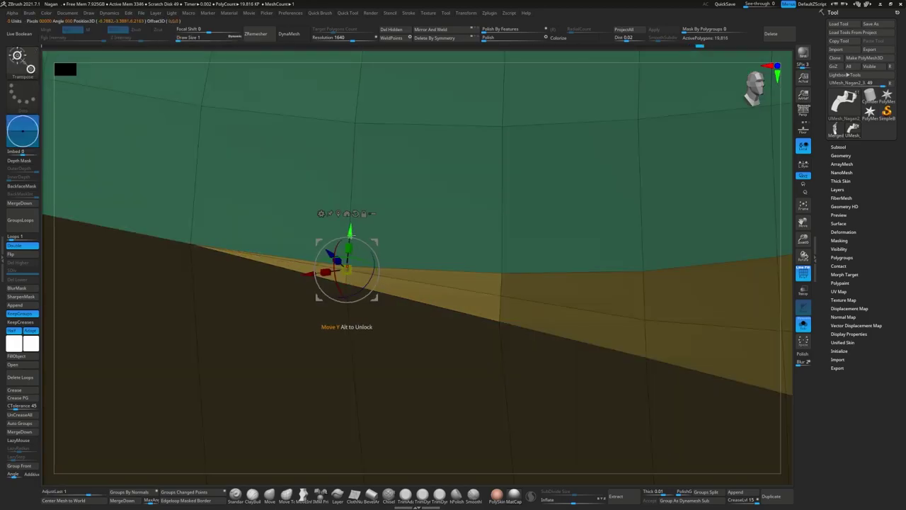
pyautogui.moveTo(345, 253); pyautogui.dragTo(242, 263)
pyautogui.press('space')
pyautogui.click(469, 270)
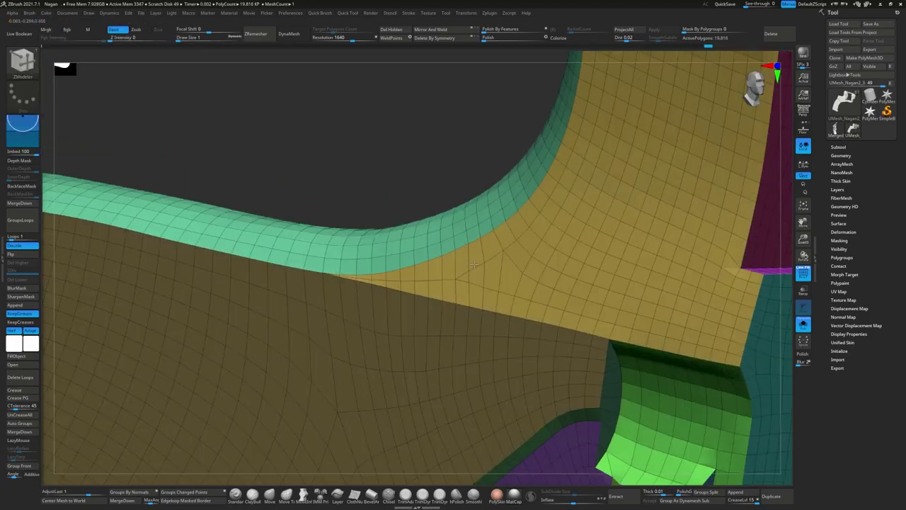
pyautogui.moveTo(469, 269); pyautogui.dragTo(303, 305, button='right')
pyautogui.press('d')
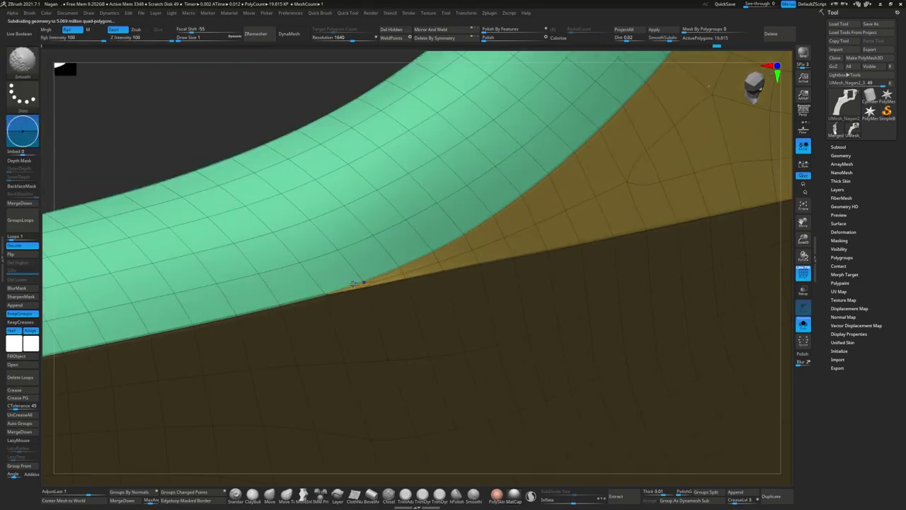
# Step: Return to the low-poly view, solo the yellow panel and move its top edge with Transpose
pyautogui.press('d')
pyautogui.hotkey('shift', 'd')
pyautogui.keyDown('ctrl'); pyautogui.keyDown('shift'); pyautogui.click(415, 283); pyautogui.keyUp('shift'); pyautogui.keyUp('ctrl')
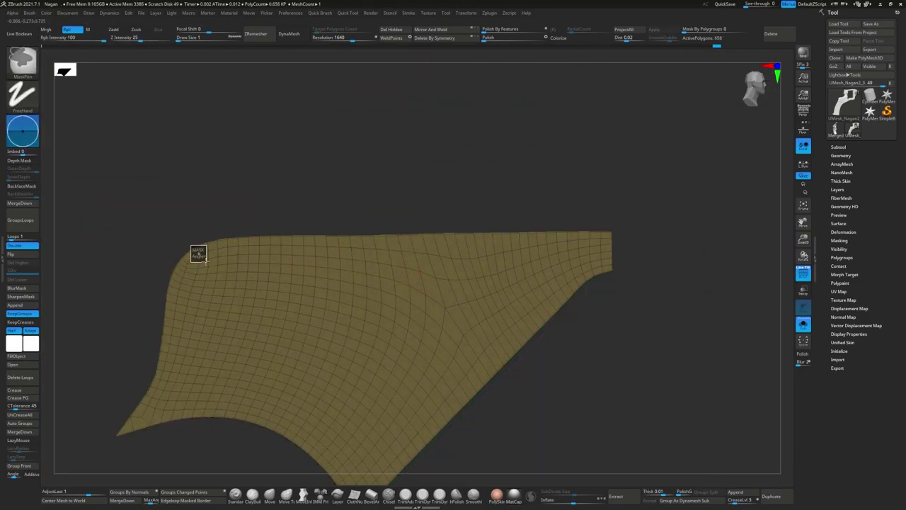
pyautogui.press('w')
pyautogui.keyDown('ctrl'); pyautogui.moveTo(213, 244); pyautogui.dragTo(223, 258); pyautogui.keyUp('ctrl')
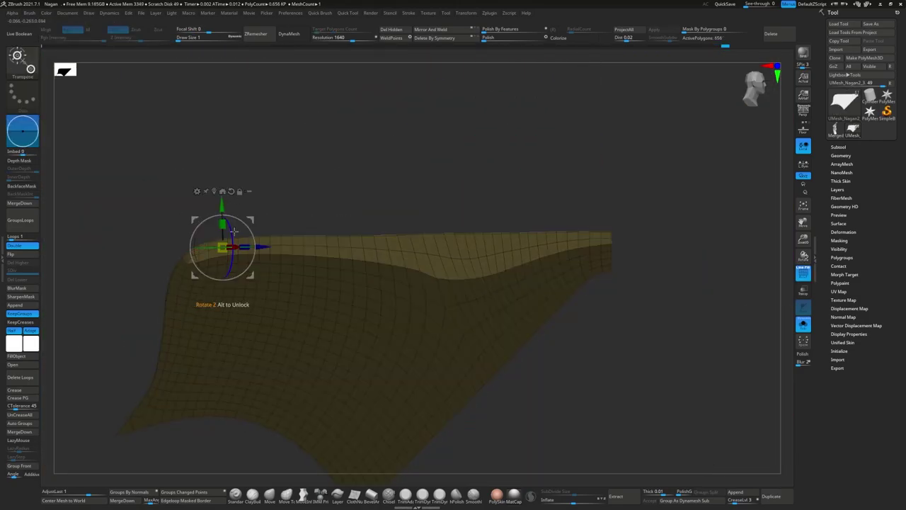
pyautogui.moveTo(238, 213); pyautogui.dragTo(431, 137)
# Step: Slide the points along the panel's top ridge and rounded corner, then check the subdivided shape
pyautogui.press('b')
pyautogui.press('z')
pyautogui.press('m')
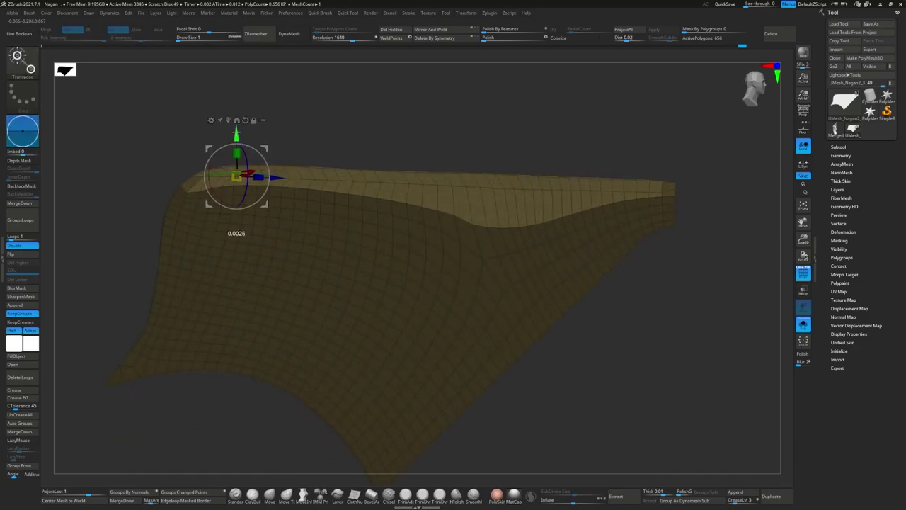
pyautogui.moveTo(235, 173); pyautogui.dragTo(233, 174)
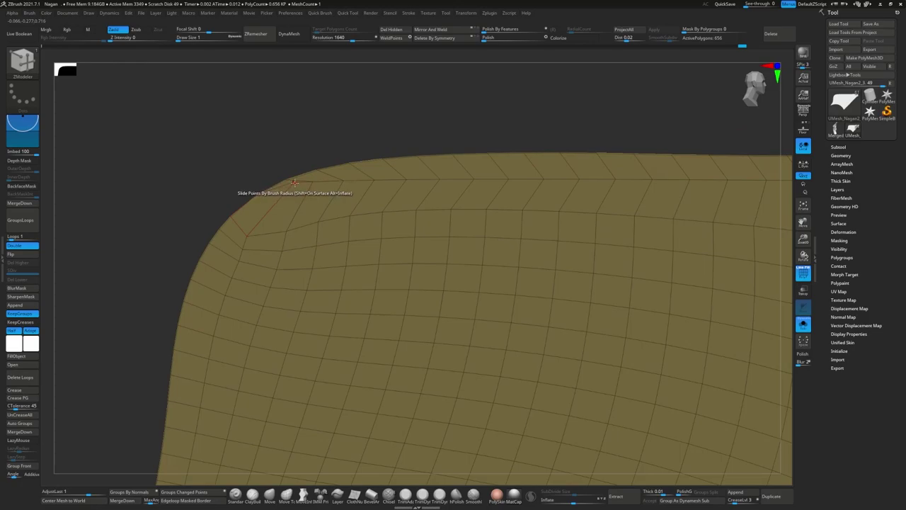
pyautogui.moveTo(300, 193); pyautogui.dragTo(362, 198)
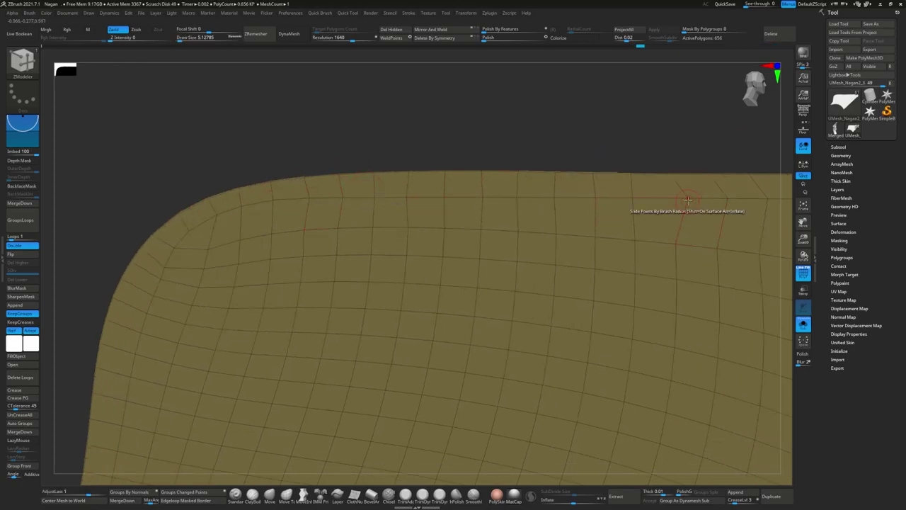
pyautogui.moveTo(688, 201); pyautogui.dragTo(442, 206, button='right')
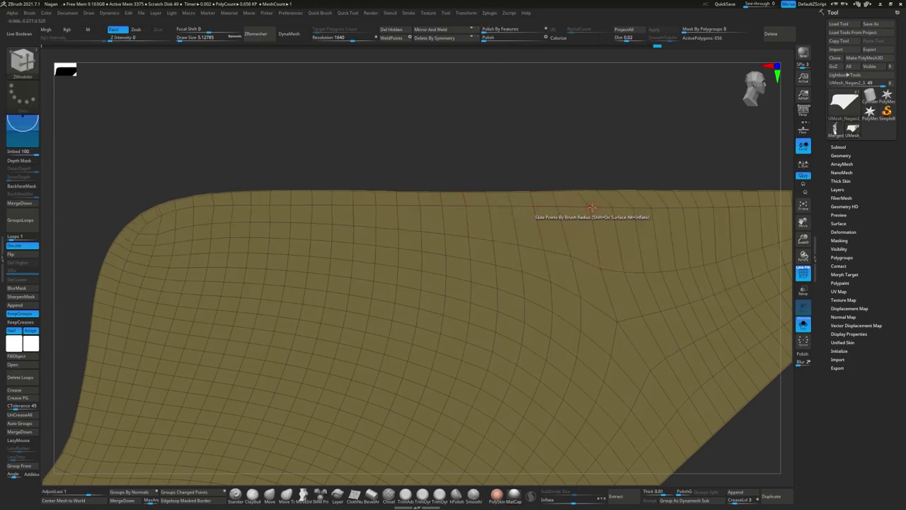
pyautogui.moveTo(626, 207); pyautogui.dragTo(675, 202, button='right')
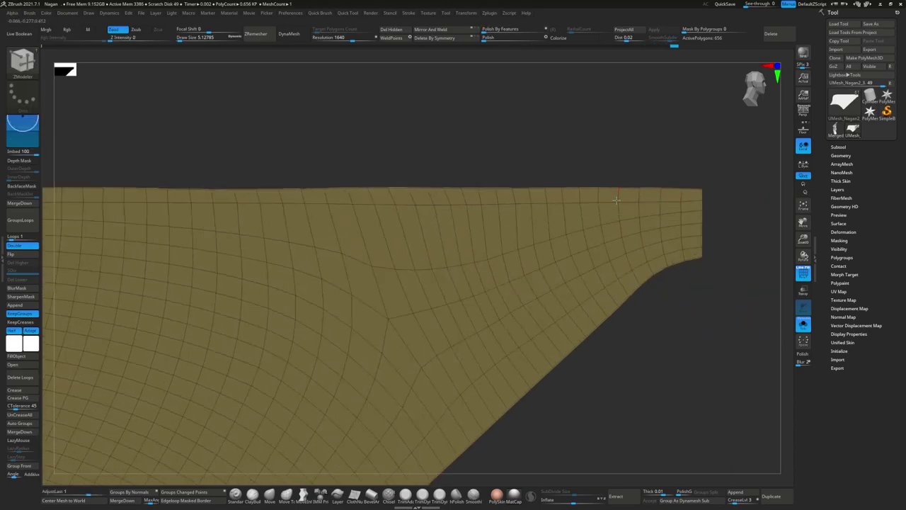
pyautogui.moveTo(616, 201); pyautogui.dragTo(645, 211, button='right')
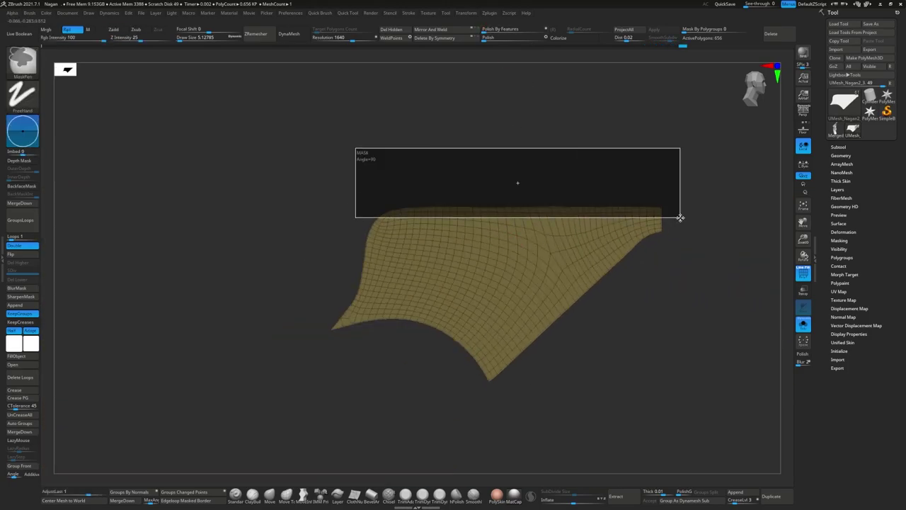
pyautogui.click(843, 231)
pyautogui.press('s')
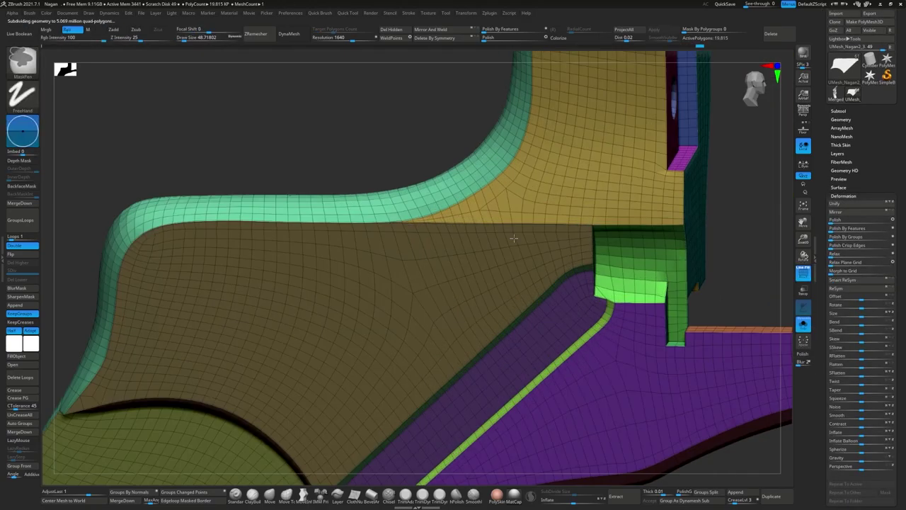
# Step: Switch back to ZModeler on the low-poly mesh and save the project with Ctrl+S
pyautogui.press('b')
pyautogui.press('z')
pyautogui.press('m')
pyautogui.moveTo(439, 263)
pyautogui.keyDown('ctrl'); pyautogui.mouseDown(button='right')
pyautogui.moveTo(508, 205)
pyautogui.moveTo(407, 234)
pyautogui.moveTo(462, 226)
pyautogui.mouseUp(button='right'); pyautogui.keyUp('ctrl')
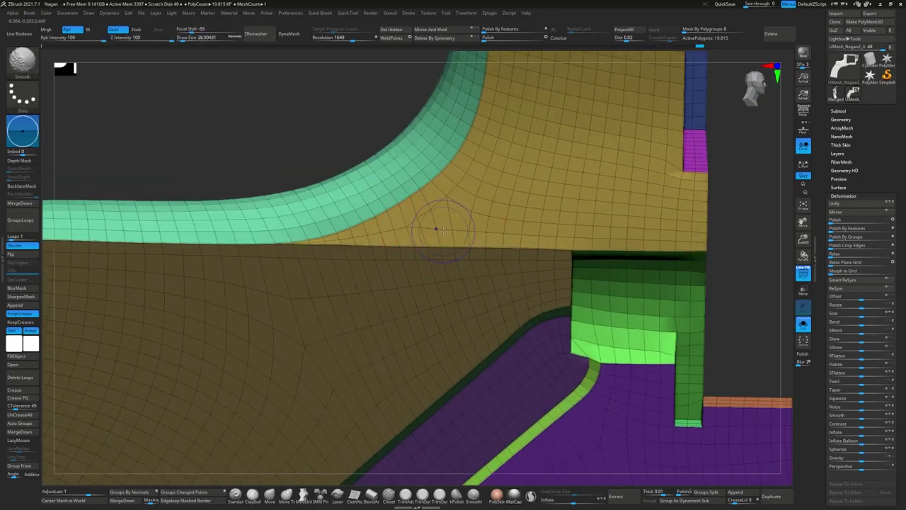
pyautogui.hotkey('ctrl', 's')
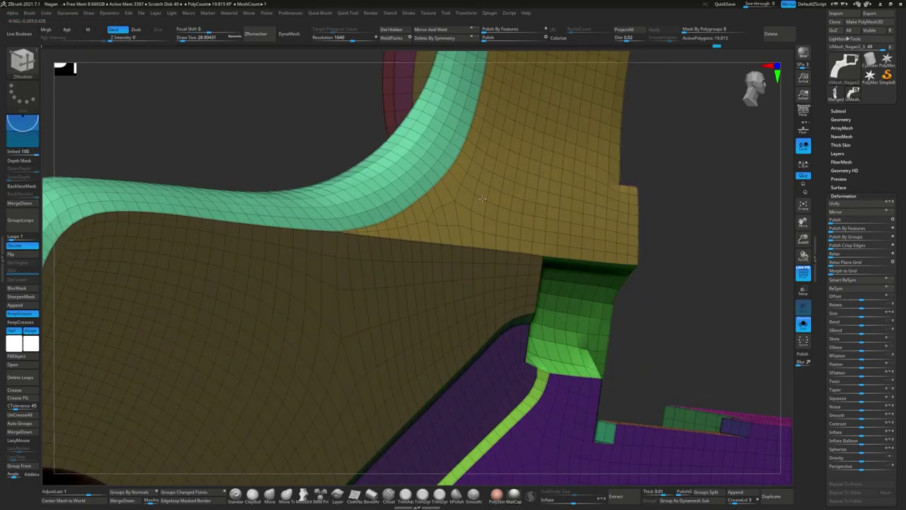
pyautogui.moveTo(515, 259)
pyautogui.mouseDown(button='right')
pyautogui.moveTo(486, 202)
pyautogui.moveTo(519, 202)
pyautogui.moveTo(412, 244)
pyautogui.moveTo(332, 212)
pyautogui.mouseUp(button='right')
pyautogui.press('space')
# Step: Set ZModeler to Crease Edge and crease the isolated thin strip's edge loops
pyautogui.click(257, 262)
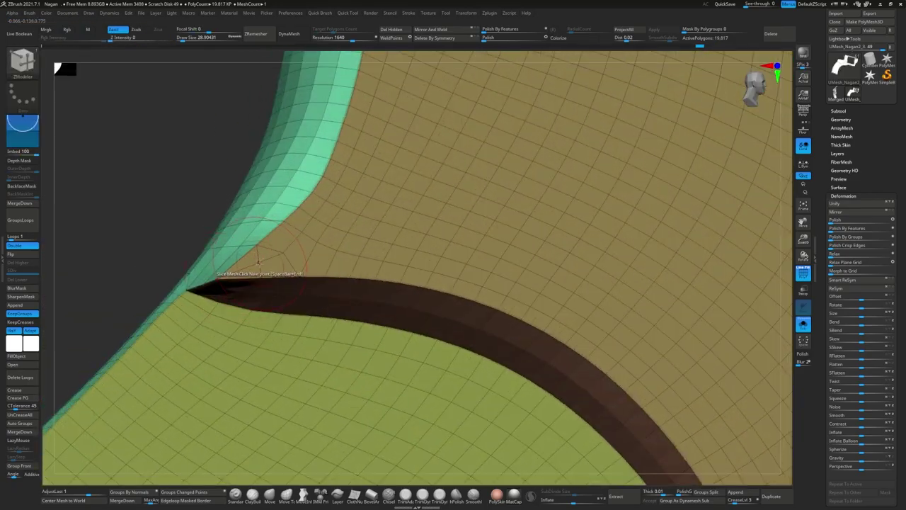
pyautogui.press('space')
pyautogui.click(167, 301)
pyautogui.moveTo(294, 274)
pyautogui.mouseDown(button='right')
pyautogui.moveTo(303, 284)
pyautogui.moveTo(298, 270)
pyautogui.mouseUp(button='right')
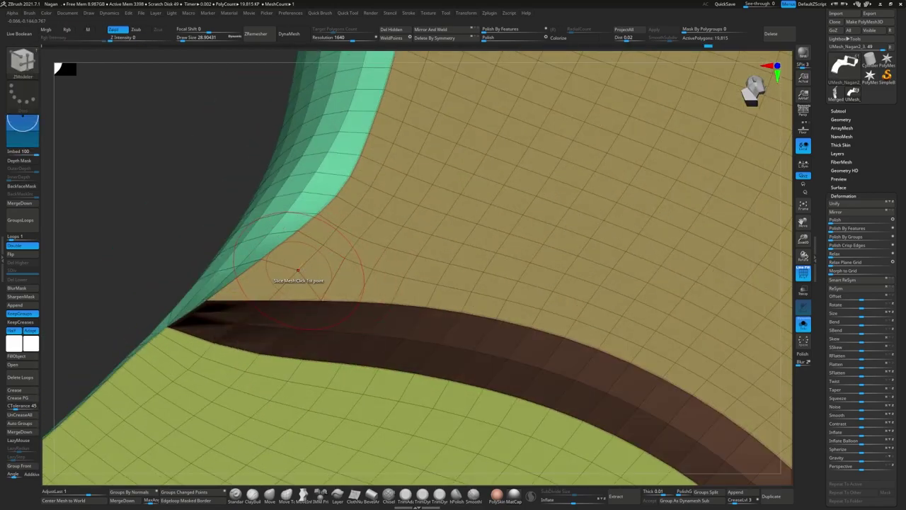
pyautogui.moveTo(383, 276); pyautogui.dragTo(373, 272, button='right')
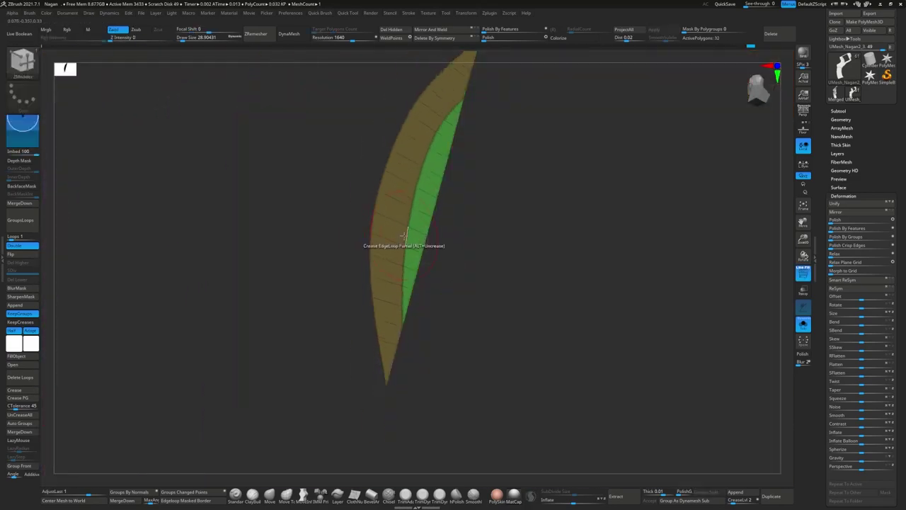
# Step: Add loops with QMesh and slide points on the thin strip, then unhide all polygroups
pyautogui.keyDown('shift'); pyautogui.moveTo(512, 206); pyautogui.dragTo(423, 210); pyautogui.keyUp('shift')
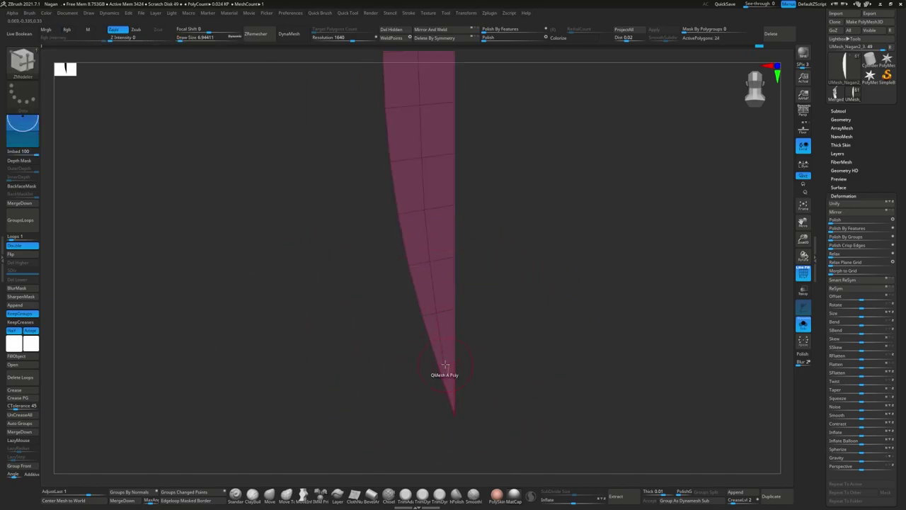
pyautogui.press('w')
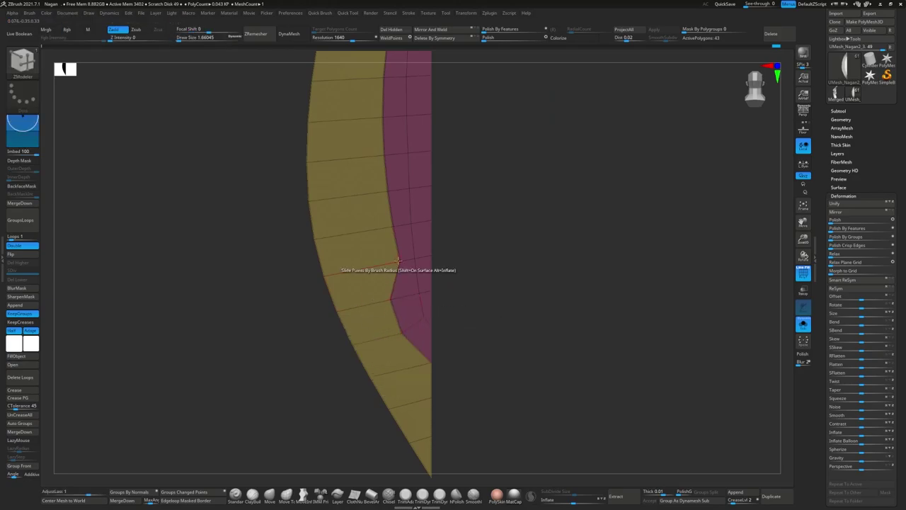
pyautogui.moveTo(397, 261); pyautogui.dragTo(373, 299, button='right')
pyautogui.moveTo(384, 191)
pyautogui.mouseDown(button='right')
pyautogui.moveTo(397, 215)
pyautogui.moveTo(348, 209)
pyautogui.mouseUp(button='right')
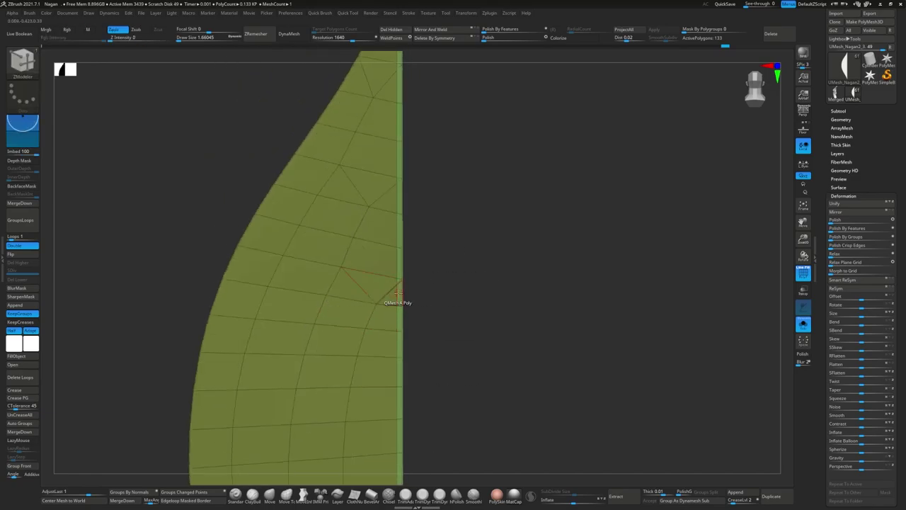
pyautogui.moveTo(337, 283)
pyautogui.mouseDown(button='right')
pyautogui.moveTo(323, 245)
pyautogui.moveTo(364, 206)
pyautogui.moveTo(361, 299)
pyautogui.moveTo(388, 383)
pyautogui.mouseUp(button='right')
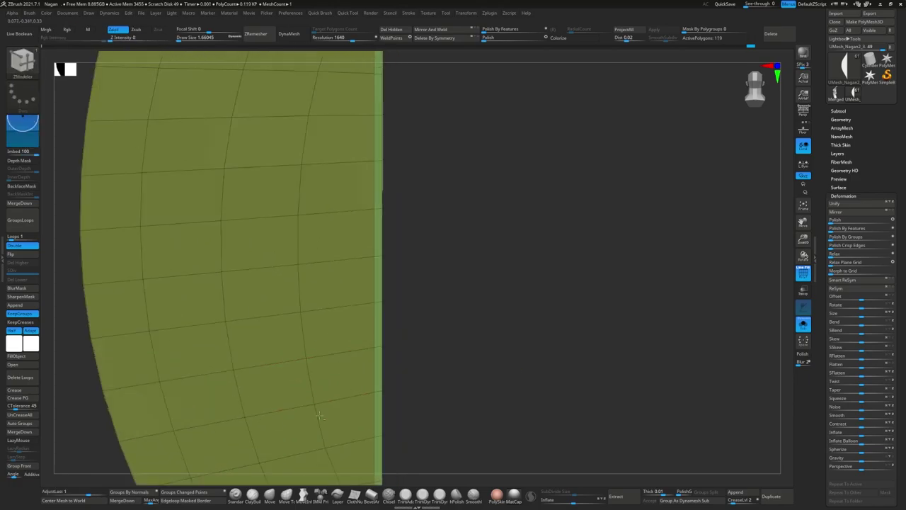
pyautogui.click(31, 423)
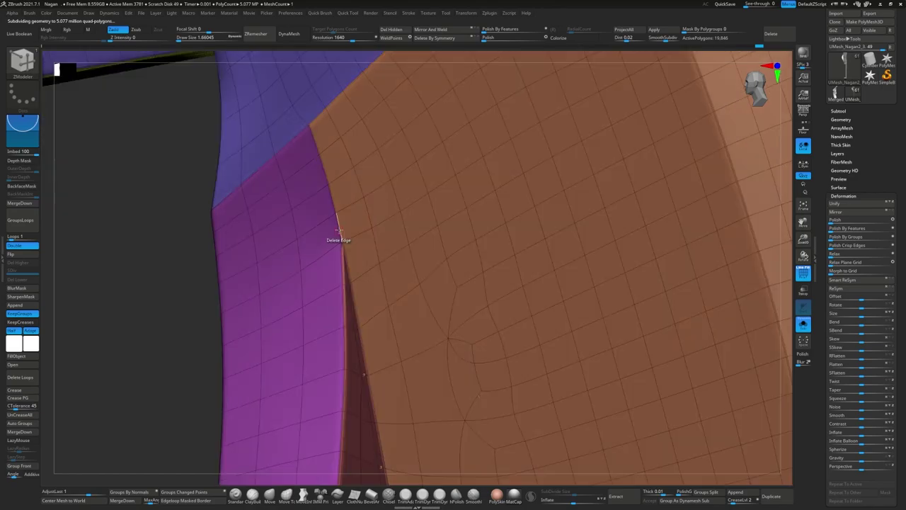
# Step: Delete the extra edge where the magenta and orange polygroups meet, tidying the panel corner
pyautogui.click(338, 230)
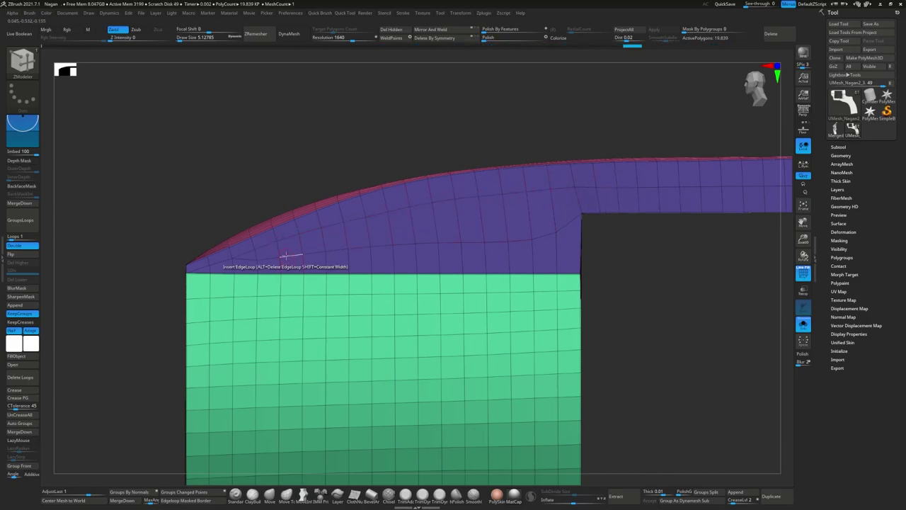
# Step: Check the curved strip with a smooth-subdivision preview, then mask the lower part of the pink block
pyautogui.moveTo(289, 255)
pyautogui.mouseDown()
pyautogui.moveTo(370, 248)
pyautogui.moveTo(322, 264)
pyautogui.moveTo(385, 224)
pyautogui.mouseUp()
pyautogui.press('d')
pyautogui.hotkey('shift', 'd')
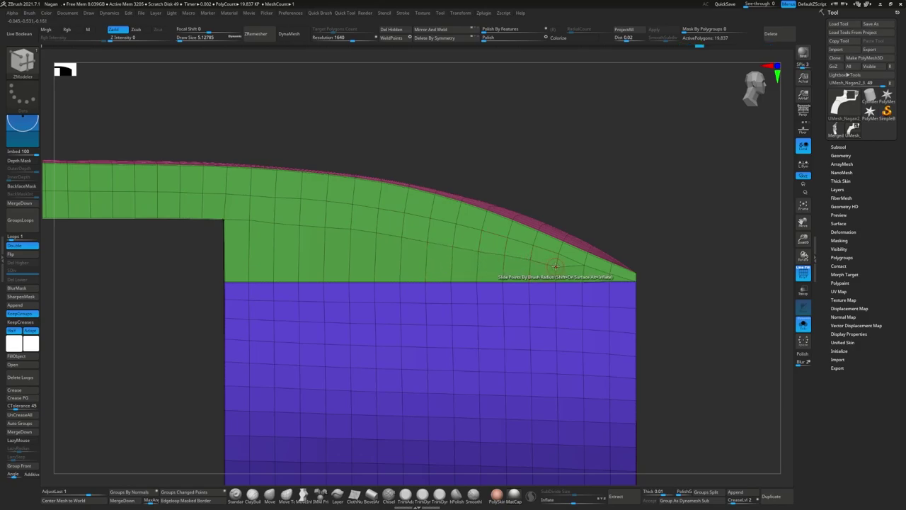
pyautogui.moveTo(352, 228)
pyautogui.mouseDown(button='right')
pyautogui.moveTo(328, 260)
pyautogui.moveTo(381, 240)
pyautogui.mouseUp(button='right')
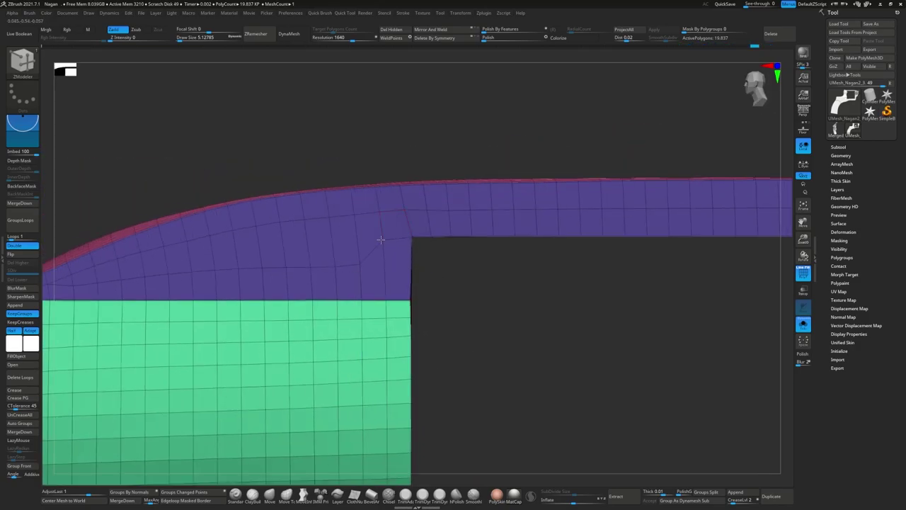
pyautogui.keyDown('alt'); pyautogui.moveTo(312, 266); pyautogui.dragTo(401, 261, button='right'); pyautogui.keyUp('alt')
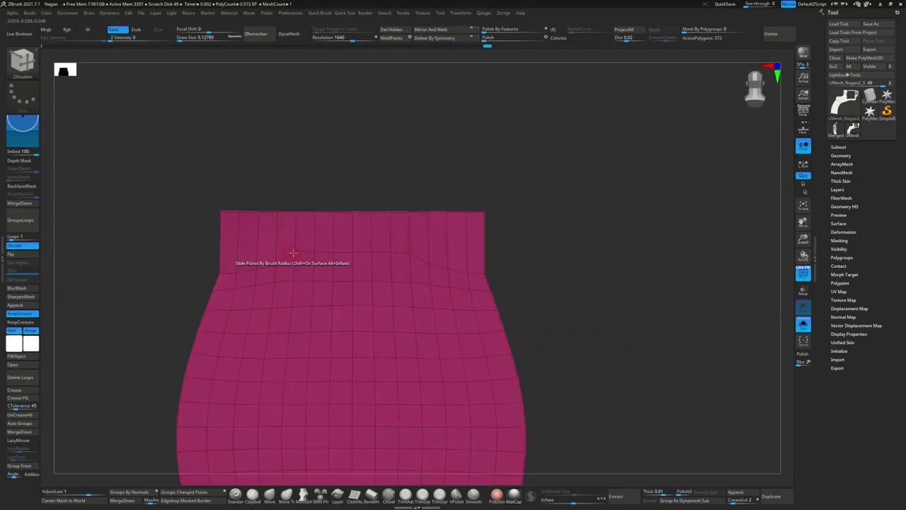
pyautogui.keyDown('ctrl'); pyautogui.moveTo(351, 253); pyautogui.dragTo(498, 287); pyautogui.keyUp('ctrl')
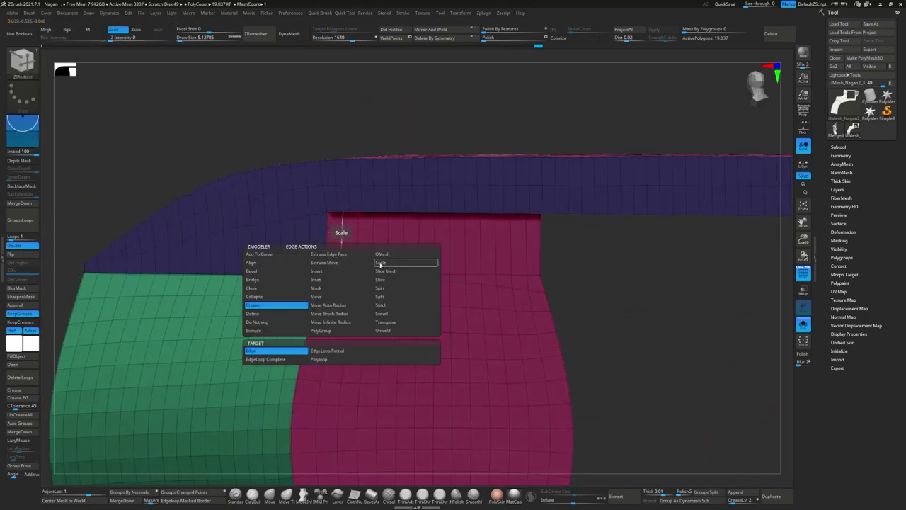
# Step: Bring the pink block's top face into view and pick the Stitch point action
pyautogui.moveTo(341, 245)
pyautogui.mouseDown(button='right')
pyautogui.moveTo(328, 237)
pyautogui.moveTo(592, 197)
pyautogui.moveTo(395, 279)
pyautogui.moveTo(401, 276)
pyautogui.moveTo(322, 268)
pyautogui.mouseUp(button='right')
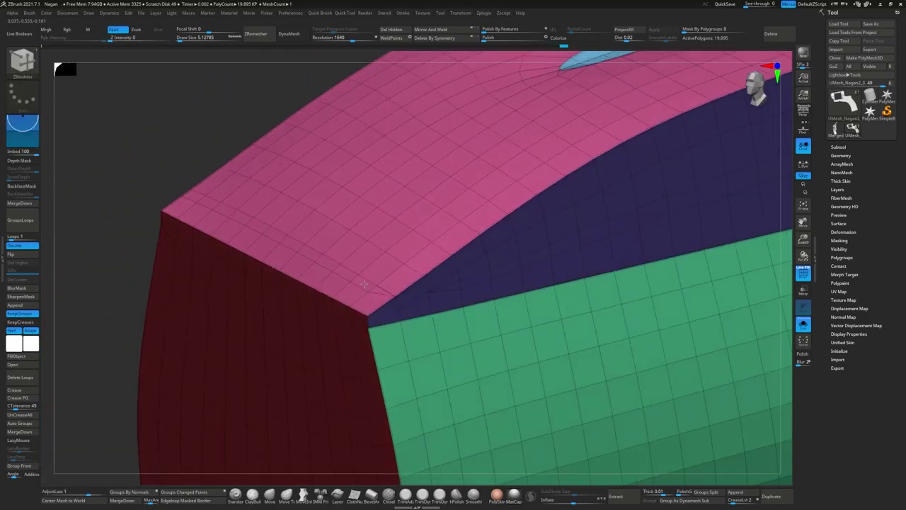
pyautogui.moveTo(230, 236)
pyautogui.mouseDown(button='right')
pyautogui.moveTo(312, 262)
pyautogui.moveTo(287, 284)
pyautogui.moveTo(291, 301)
pyautogui.moveTo(405, 318)
pyautogui.moveTo(380, 271)
pyautogui.moveTo(405, 273)
pyautogui.moveTo(406, 285)
pyautogui.moveTo(461, 283)
pyautogui.moveTo(472, 267)
pyautogui.mouseUp(button='right')
pyautogui.press('space')
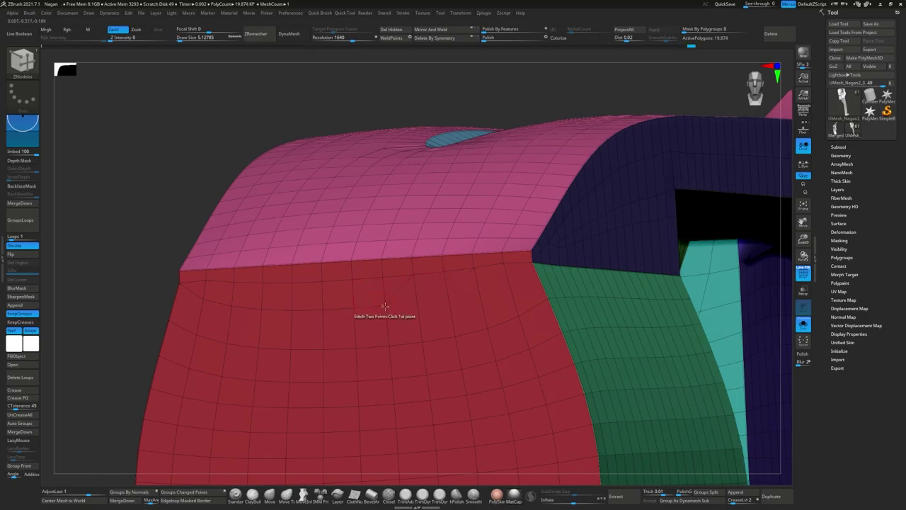
# Step: Isolate the red front polygroup, mask its lower part and Transpose-move its top edge
pyautogui.keyDown('ctrl'); pyautogui.keyDown('shift'); pyautogui.click(191, 297); pyautogui.keyUp('shift'); pyautogui.keyUp('ctrl')
pyautogui.press('w')
pyautogui.keyDown('ctrl'); pyautogui.moveTo(543, 281); pyautogui.dragTo(545, 289); pyautogui.keyUp('ctrl')
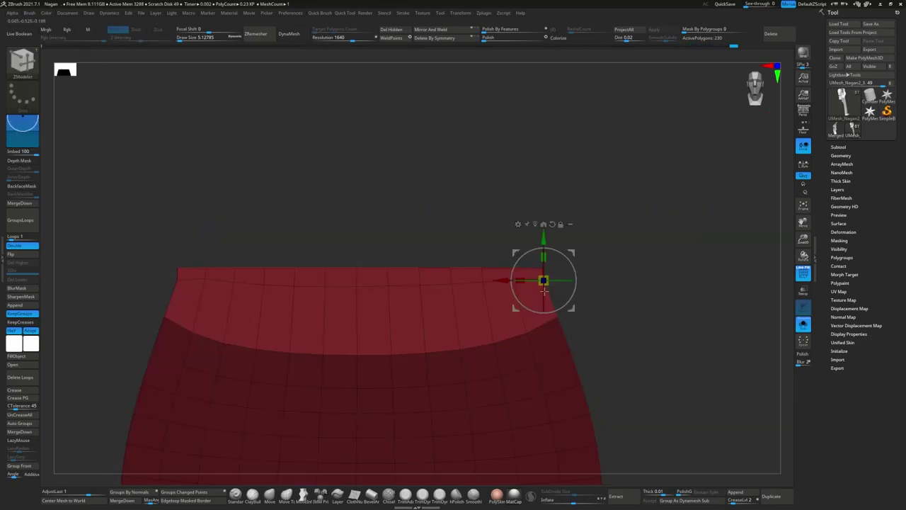
pyautogui.press('q')
pyautogui.keyDown('ctrl'); pyautogui.keyDown('shift'); pyautogui.click(170, 290); pyautogui.keyUp('shift'); pyautogui.keyUp('ctrl')
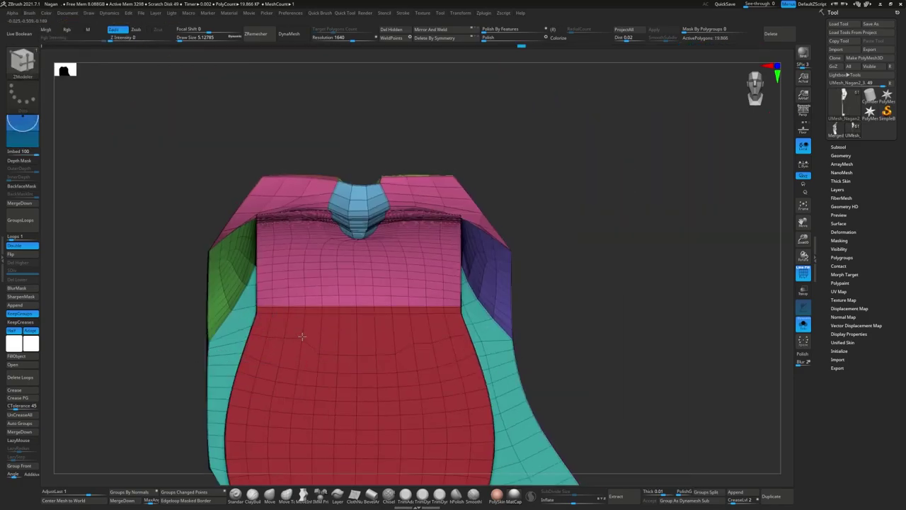
# Step: Frame the whole model and save the project with Ctrl+S
pyautogui.moveTo(429, 339)
pyautogui.mouseDown(button='right')
pyautogui.moveTo(351, 270)
pyautogui.moveTo(328, 329)
pyautogui.moveTo(302, 318)
pyautogui.moveTo(374, 280)
pyautogui.mouseUp(button='right')
pyautogui.press('f')
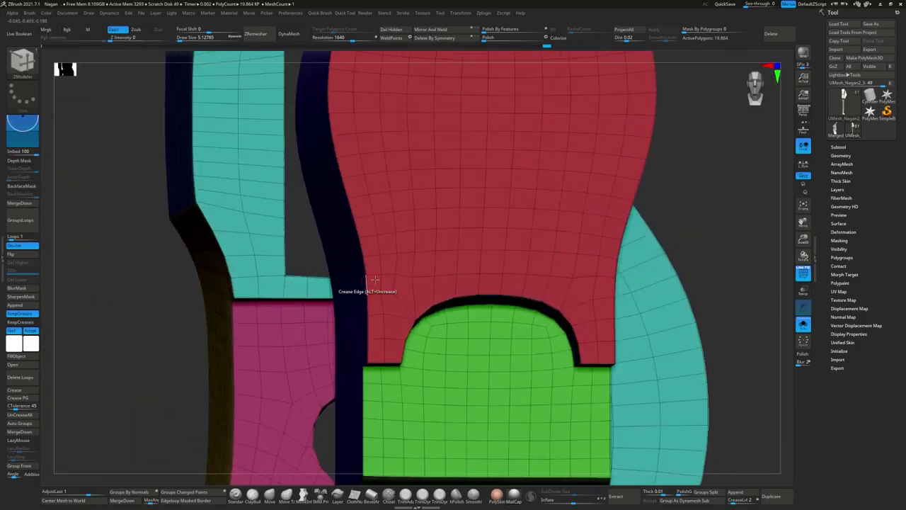
pyautogui.moveTo(376, 355)
pyautogui.mouseDown(button='right')
pyautogui.moveTo(385, 290)
pyautogui.moveTo(378, 265)
pyautogui.moveTo(382, 290)
pyautogui.moveTo(368, 283)
pyautogui.moveTo(358, 294)
pyautogui.moveTo(354, 231)
pyautogui.moveTo(344, 294)
pyautogui.moveTo(454, 275)
pyautogui.moveTo(444, 294)
pyautogui.mouseUp(button='right')
pyautogui.hotkey('ctrl', 's')
pyautogui.press('Return')
# Step: Switch to ZModeler and QMesh the green-and-blue corner into cleaner quads
pyautogui.press('b')
pyautogui.press('z')
pyautogui.press('m')
pyautogui.press('space')
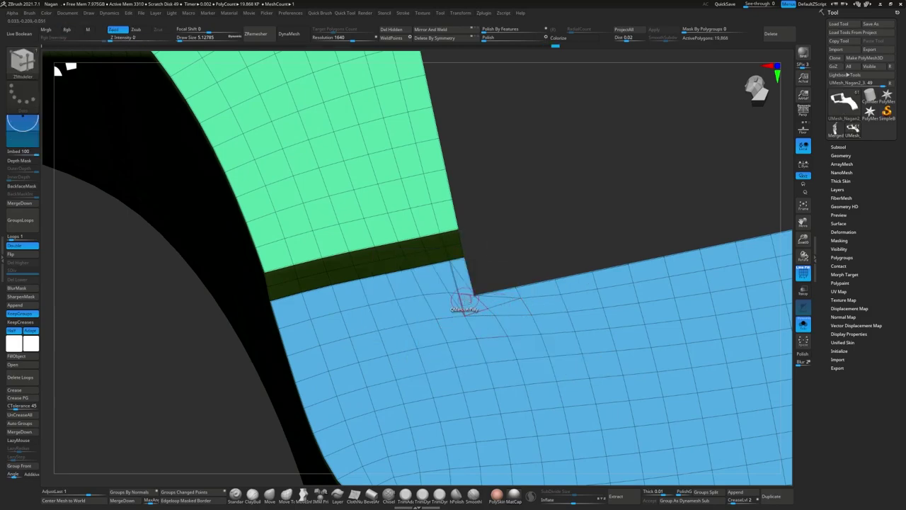
pyautogui.press('space')
pyautogui.click(466, 349)
pyautogui.press('space')
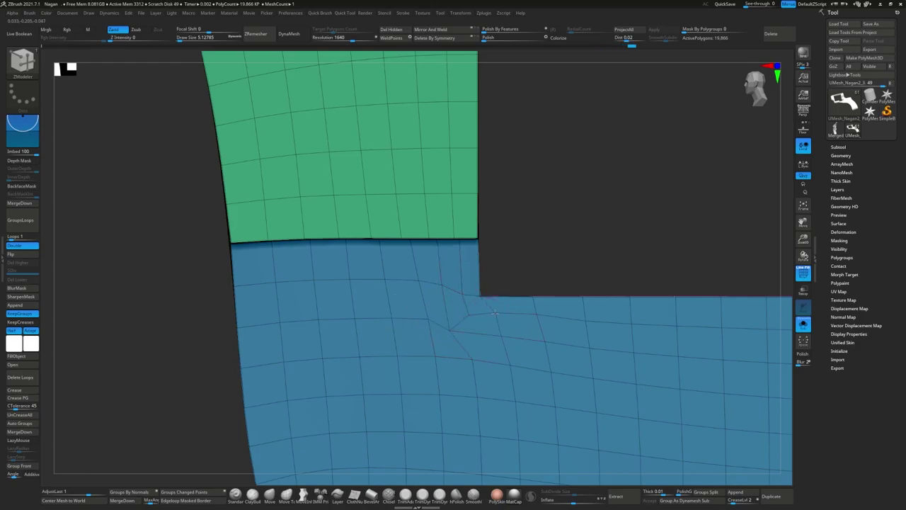
pyautogui.press(',')
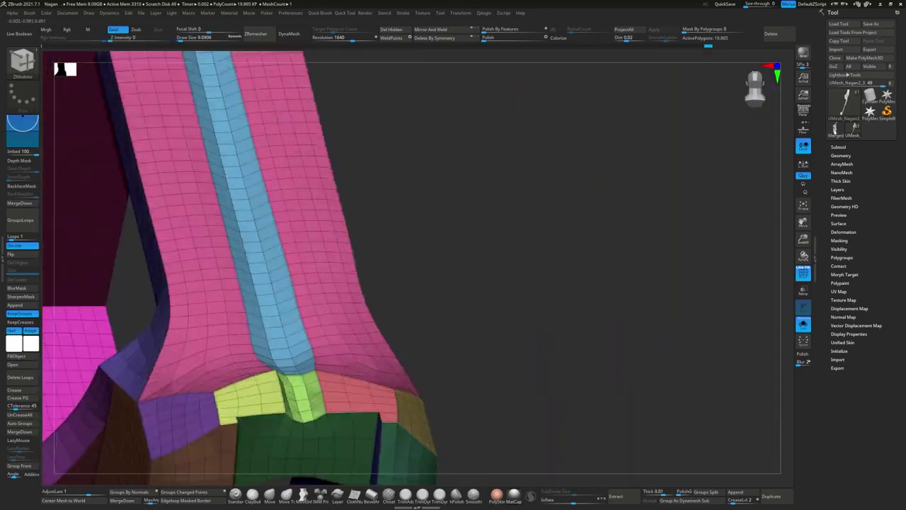
# Step: Isolate the blue strip and fill the hole beside it with Close Concave Hole
pyautogui.keyDown('ctrl'); pyautogui.keyDown('shift'); pyautogui.click(310, 401); pyautogui.keyUp('shift'); pyautogui.keyUp('ctrl')
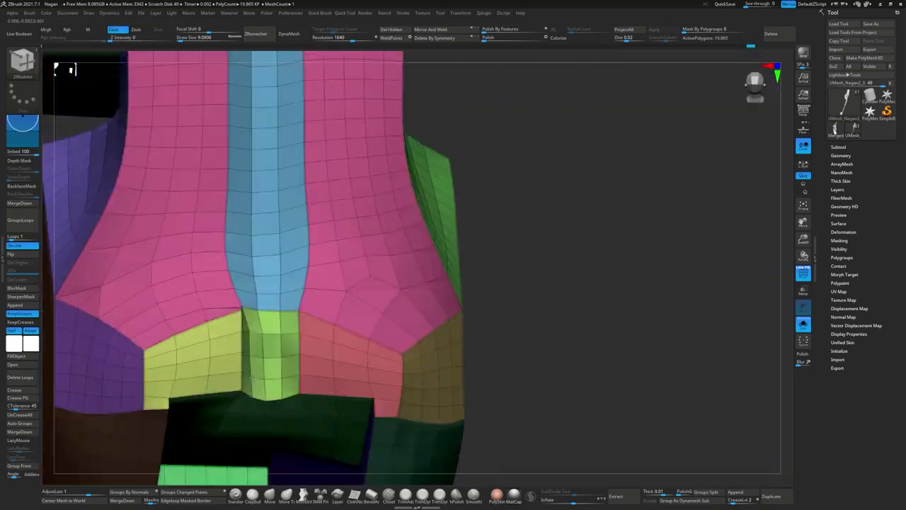
pyautogui.moveTo(251, 377)
pyautogui.mouseDown(button='right')
pyautogui.moveTo(231, 304)
pyautogui.moveTo(316, 335)
pyautogui.moveTo(312, 347)
pyautogui.moveTo(293, 314)
pyautogui.moveTo(312, 339)
pyautogui.moveTo(322, 332)
pyautogui.moveTo(74, 72)
pyautogui.moveTo(323, 319)
pyautogui.mouseUp(button='right')
pyautogui.press('space')
pyautogui.press('space')
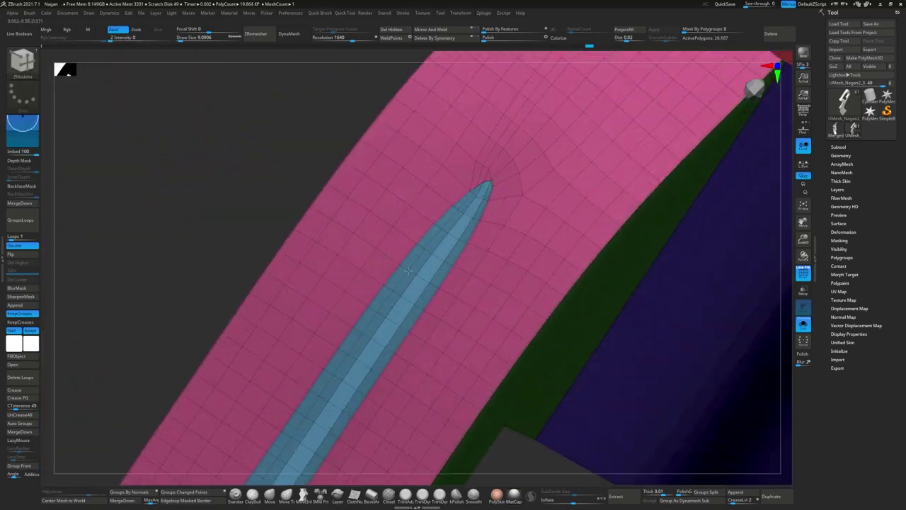
pyautogui.keyDown('ctrl'); pyautogui.keyDown('shift'); pyautogui.click(408, 270); pyautogui.keyUp('shift'); pyautogui.keyUp('ctrl')
pyautogui.moveTo(364, 251); pyautogui.dragTo(278, 296, button='right')
pyautogui.press('space')
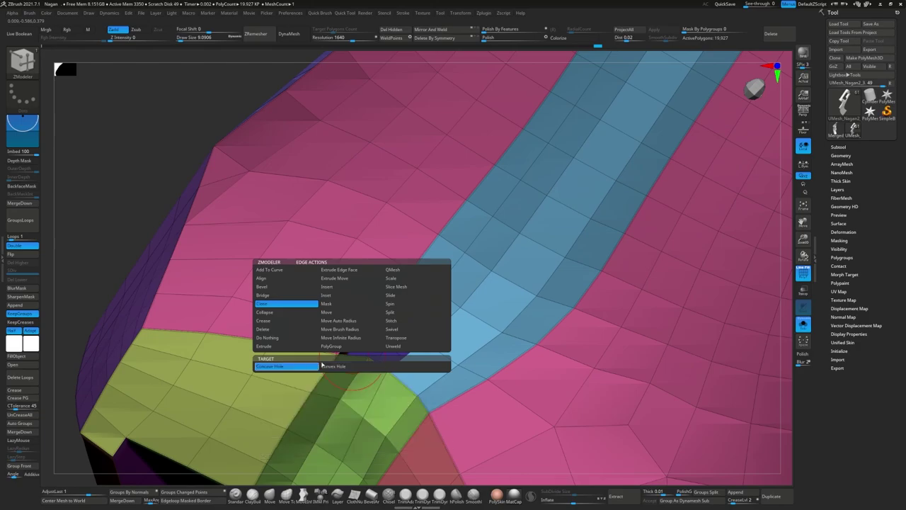
pyautogui.click(358, 346)
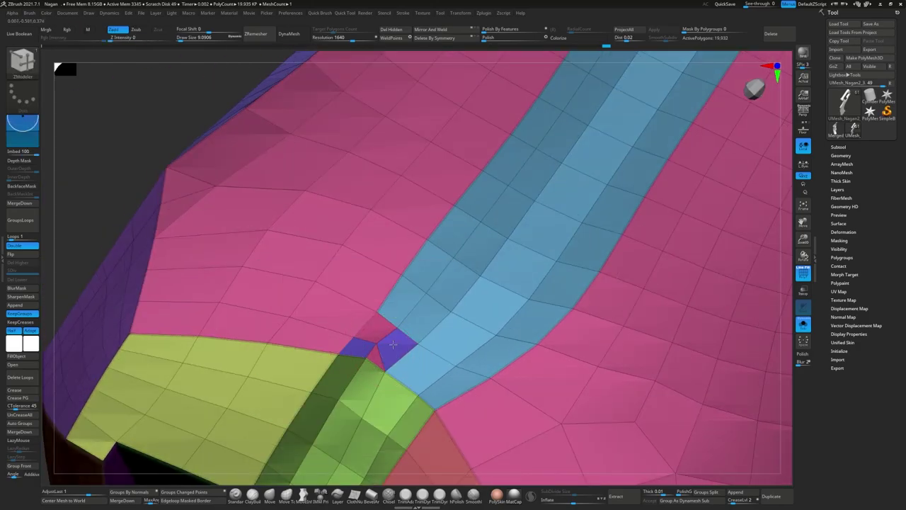
# Step: Stitch the new patch's points together with the Stitch point action
pyautogui.moveTo(393, 345); pyautogui.dragTo(334, 364, button='right')
pyautogui.press('space')
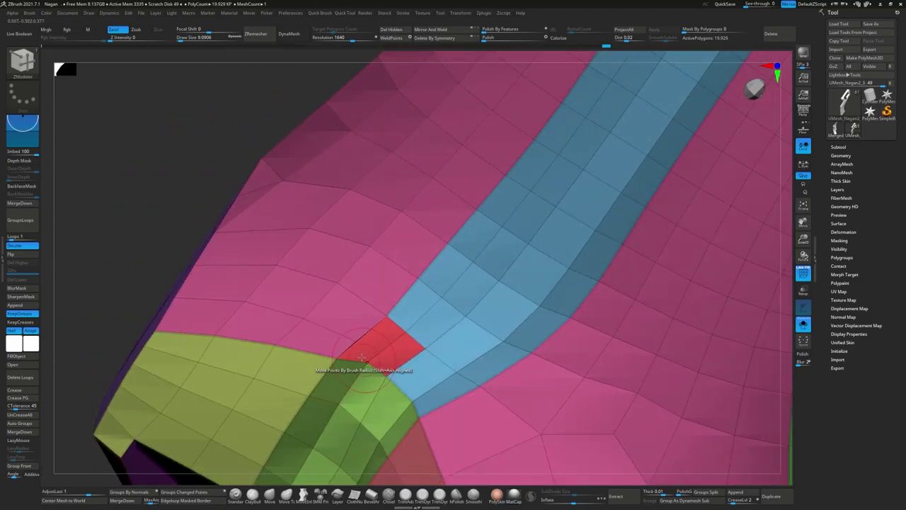
pyautogui.moveTo(392, 386); pyautogui.dragTo(378, 333, button='right')
pyautogui.press('space')
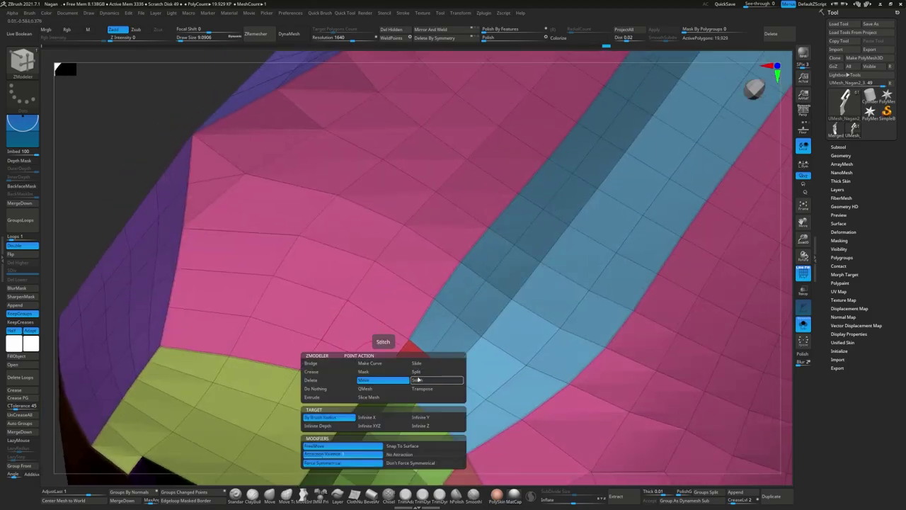
pyautogui.click(322, 425)
# Step: Check the stitched area with a smooth preview, then isolate the blue strip's tip
pyautogui.moveTo(275, 271)
pyautogui.mouseDown(button='right')
pyautogui.moveTo(241, 337)
pyautogui.moveTo(257, 354)
pyautogui.moveTo(262, 320)
pyautogui.moveTo(253, 344)
pyautogui.mouseUp(button='right')
pyautogui.press('d')
pyautogui.hotkey('shift', 'd')
pyautogui.hotkey('shift', 'f')
pyautogui.press('space')
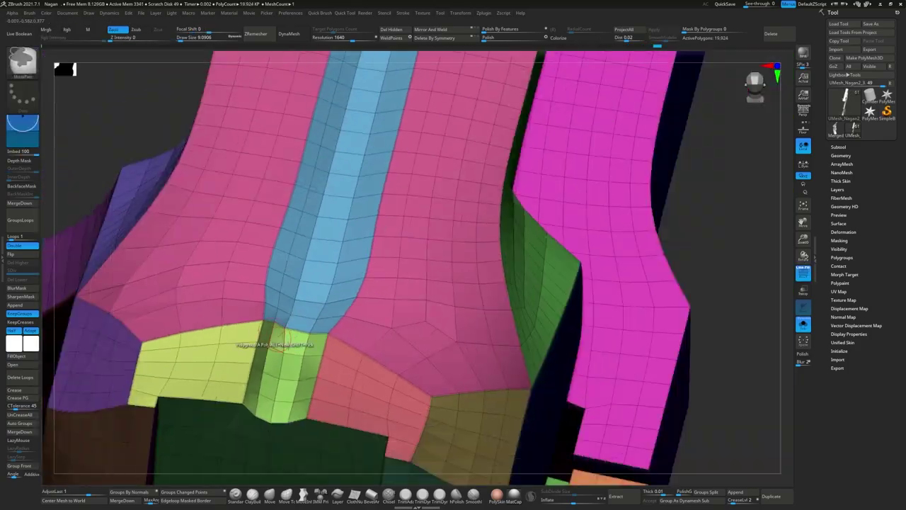
pyautogui.keyDown('ctrl'); pyautogui.keyDown('shift'); pyautogui.click(318, 273); pyautogui.keyUp('shift'); pyautogui.keyUp('ctrl')
pyautogui.moveTo(318, 274)
pyautogui.mouseDown(button='right')
pyautogui.moveTo(405, 348)
pyautogui.moveTo(366, 331)
pyautogui.moveTo(361, 344)
pyautogui.mouseUp(button='right')
# Step: Delete the diagonal edge at the blue strip's tip with ZModeler
pyautogui.press('b')
pyautogui.press('z')
pyautogui.press('m')
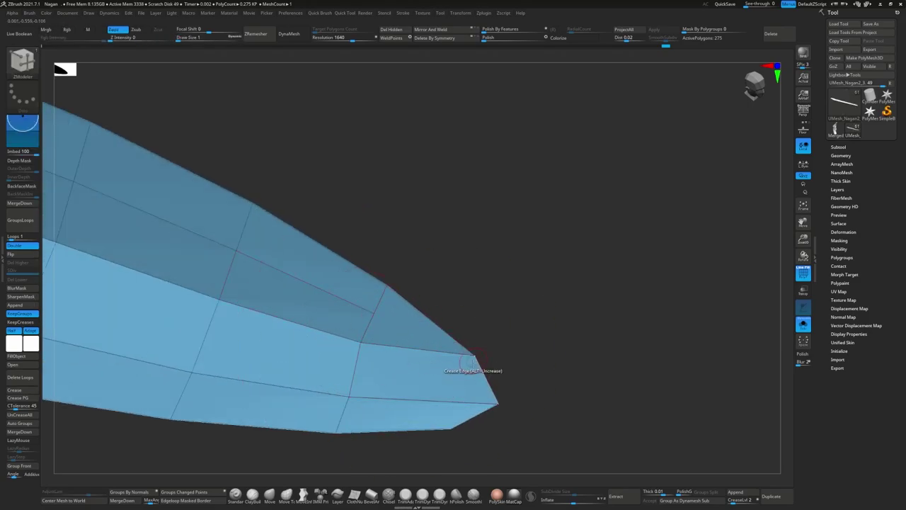
pyautogui.keyDown('ctrl'); pyautogui.keyDown('shift'); pyautogui.click(473, 361); pyautogui.keyUp('shift'); pyautogui.keyUp('ctrl')
pyautogui.moveTo(473, 361)
pyautogui.mouseDown(button='right')
pyautogui.moveTo(452, 347)
pyautogui.moveTo(407, 370)
pyautogui.mouseUp(button='right')
pyautogui.click(452, 347)
pyautogui.moveTo(373, 415); pyautogui.dragTo(410, 354, button='right')
# Step: Isolate the blue strip again and adjust it along its length with Transpose
pyautogui.keyDown('ctrl'); pyautogui.keyDown('shift'); pyautogui.click(375, 307); pyautogui.keyUp('shift'); pyautogui.keyUp('ctrl')
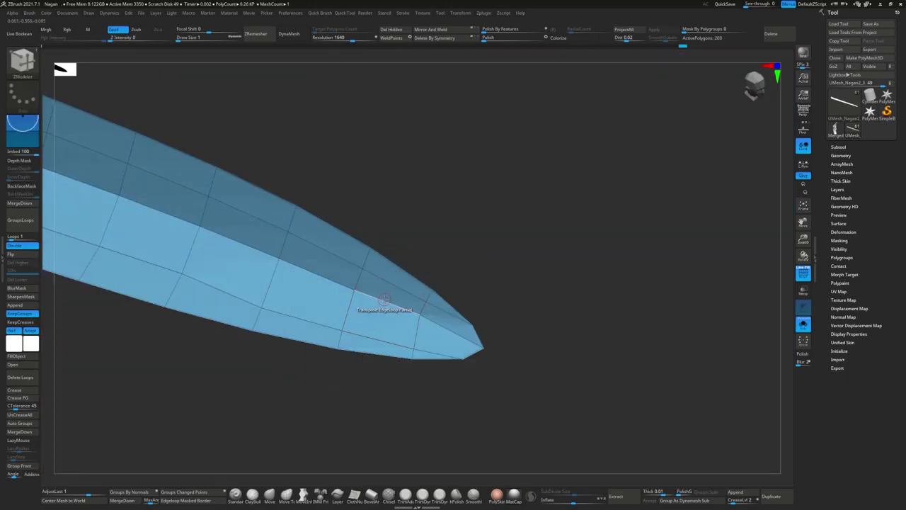
pyautogui.press('w')
pyautogui.moveTo(258, 304)
pyautogui.keyDown('alt'); pyautogui.mouseDown(button='right')
pyautogui.moveTo(259, 279)
pyautogui.moveTo(354, 339)
pyautogui.mouseUp(button='right'); pyautogui.keyUp('alt')
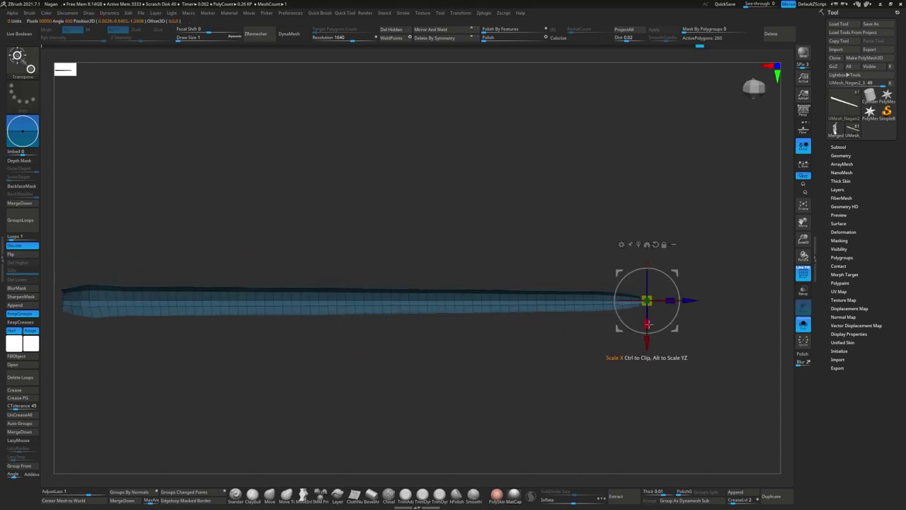
pyautogui.press('q')
pyautogui.moveTo(520, 310)
pyautogui.mouseDown(button='right')
pyautogui.moveTo(434, 273)
pyautogui.moveTo(469, 289)
pyautogui.moveTo(404, 344)
pyautogui.moveTo(387, 290)
pyautogui.mouseUp(button='right')
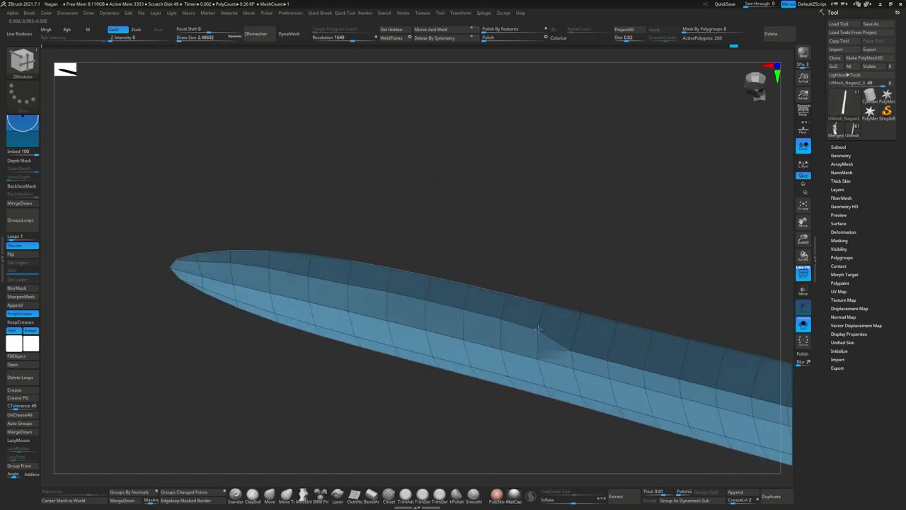
pyautogui.moveTo(539, 329); pyautogui.dragTo(444, 323, button='right')
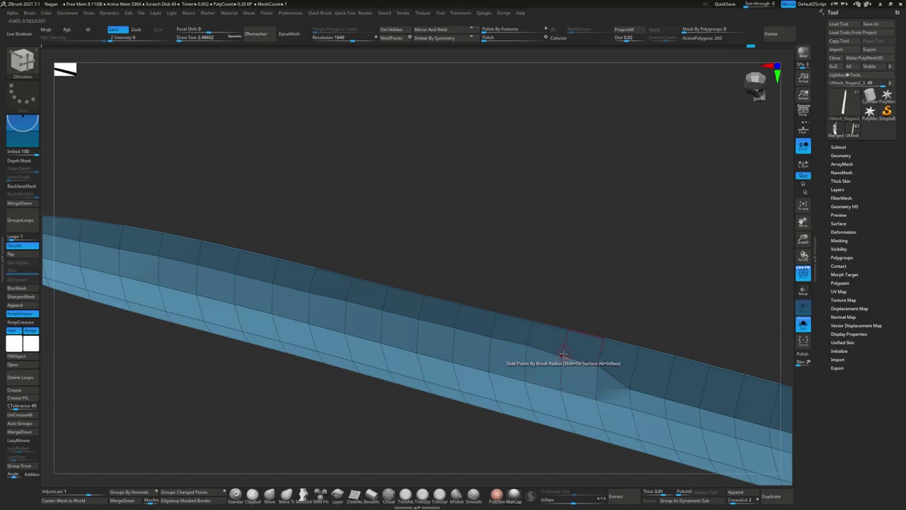
# Step: Save the project, then mirror and weld the gun across Y with Zplugin WeldY
pyautogui.hotkey('ctrl', 's')
pyautogui.click(484, 12)
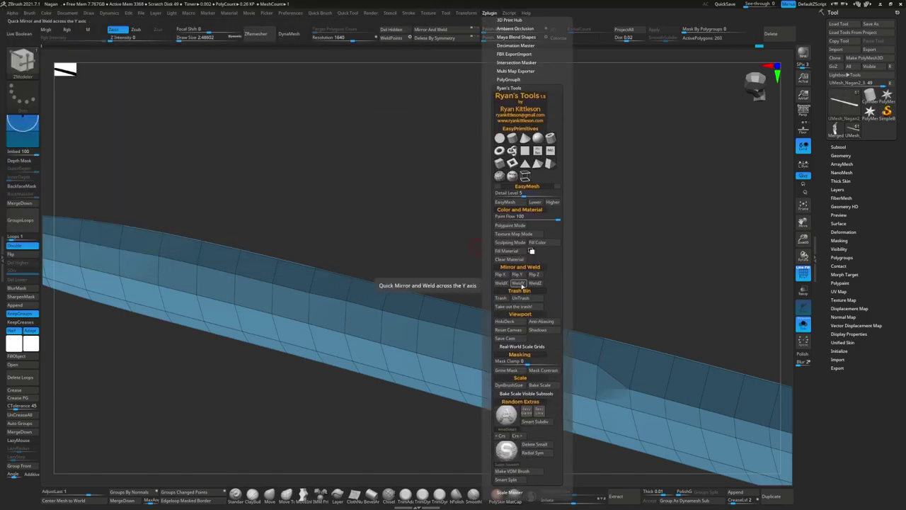
pyautogui.click(522, 284)
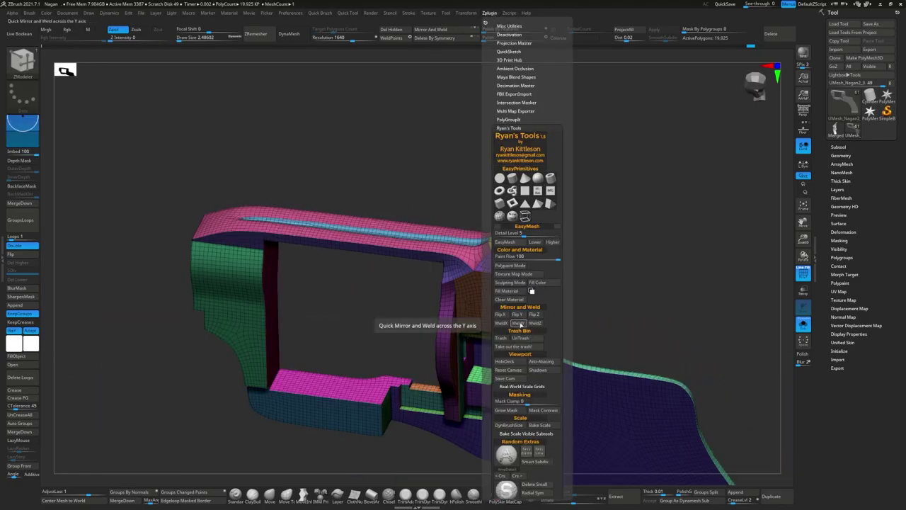
pyautogui.click(519, 323)
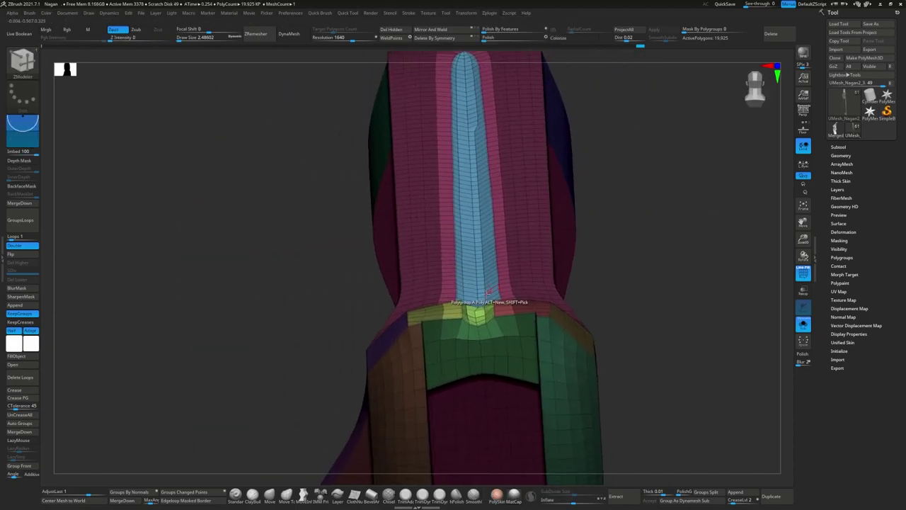
# Step: Run Smart ReSym on the blue strip and adjust it with the Transpose Soft deformer
pyautogui.click(831, 280)
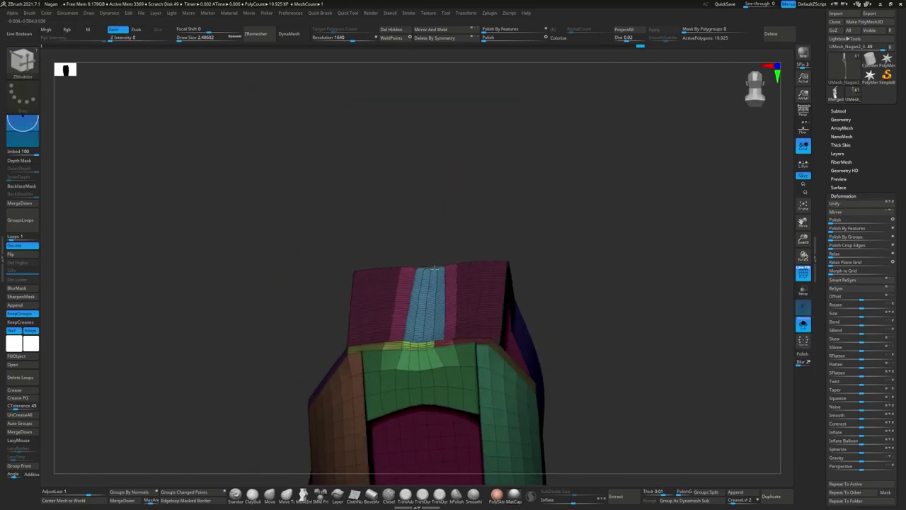
pyautogui.moveTo(673, 283); pyautogui.dragTo(496, 284)
pyautogui.press('w')
pyautogui.click(399, 182)
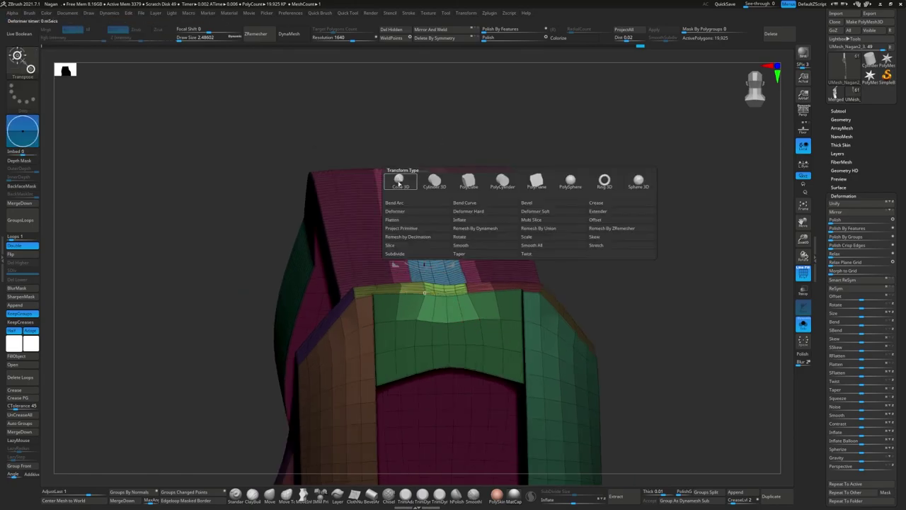
pyautogui.click(526, 212)
pyautogui.moveTo(566, 283)
pyautogui.mouseDown()
pyautogui.moveTo(262, 161)
pyautogui.moveTo(342, 152)
pyautogui.moveTo(327, 278)
pyautogui.mouseUp()
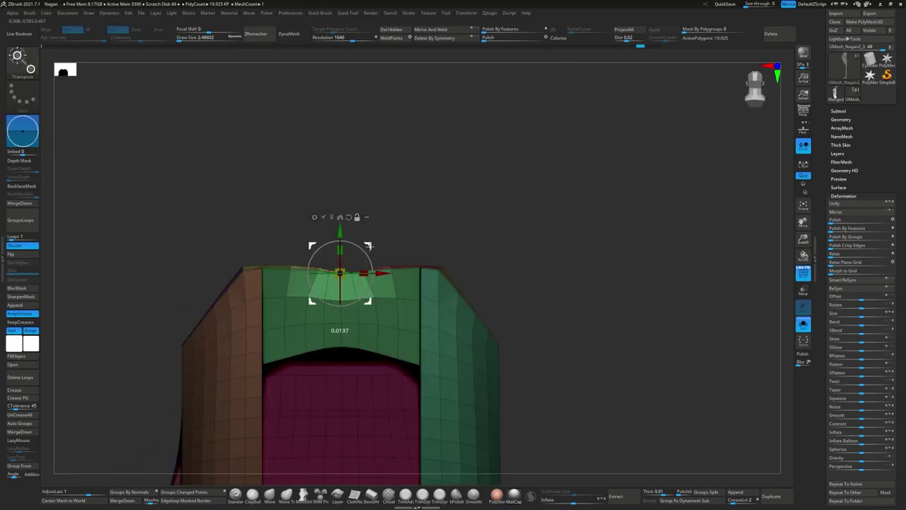
pyautogui.press('q')
pyautogui.moveTo(367, 246); pyautogui.dragTo(538, 270)
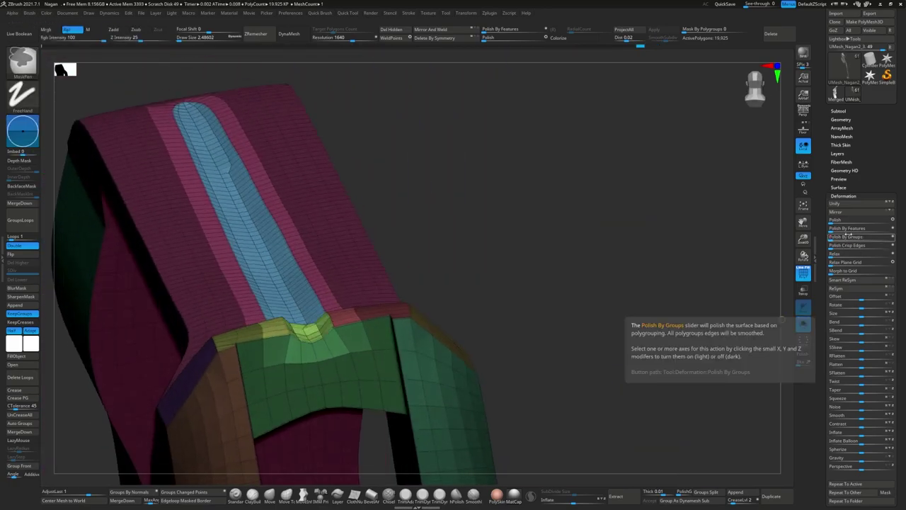
# Step: Slide points along the blue strip through the orange and magenta sections with ZModeler
pyautogui.press('b')
pyautogui.press('z')
pyautogui.press('m')
pyautogui.click(803, 324)
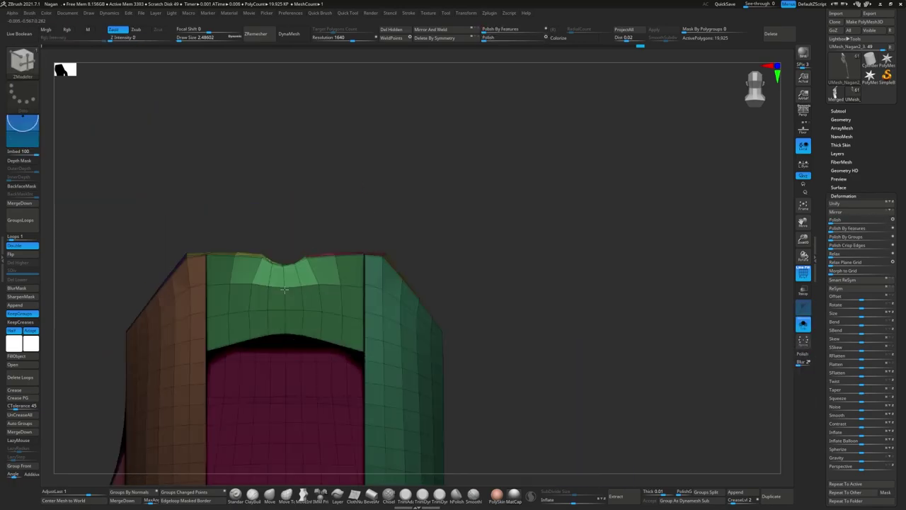
pyautogui.moveTo(538, 269); pyautogui.dragTo(318, 328)
pyautogui.press('space')
pyautogui.click(374, 356)
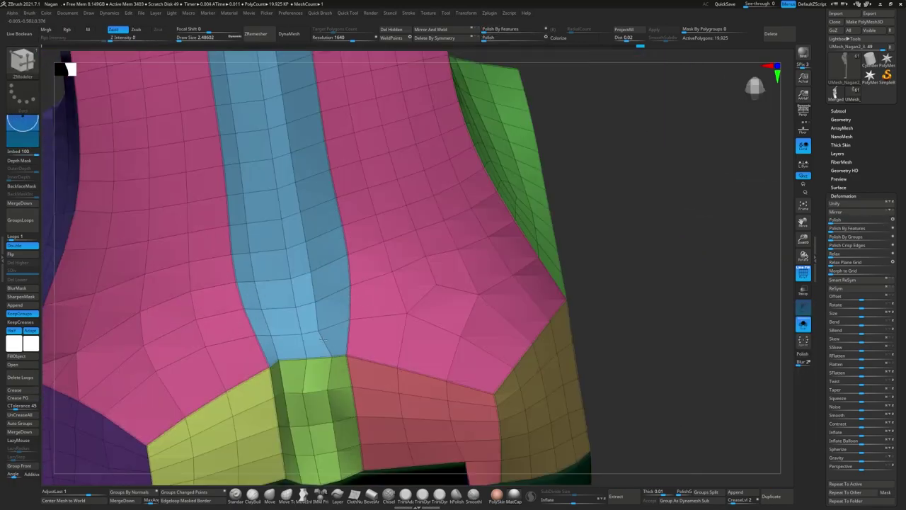
pyautogui.moveTo(309, 202)
pyautogui.mouseDown(button='right')
pyautogui.moveTo(306, 324)
pyautogui.moveTo(322, 253)
pyautogui.mouseUp(button='right')
pyautogui.moveTo(297, 180); pyautogui.dragTo(317, 243, button='right')
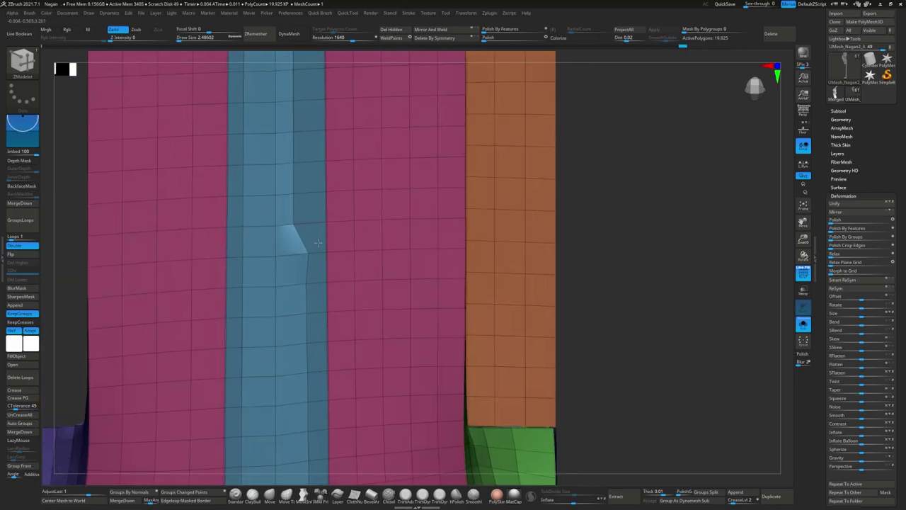
pyautogui.moveTo(314, 190); pyautogui.dragTo(311, 292, button='right')
pyautogui.moveTo(303, 216); pyautogui.dragTo(283, 240, button='right')
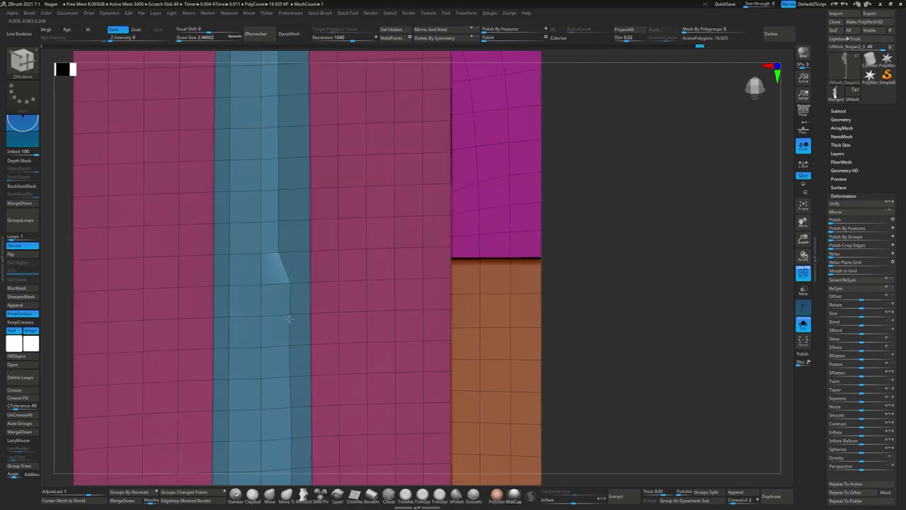
pyautogui.moveTo(276, 134); pyautogui.dragTo(282, 285, button='right')
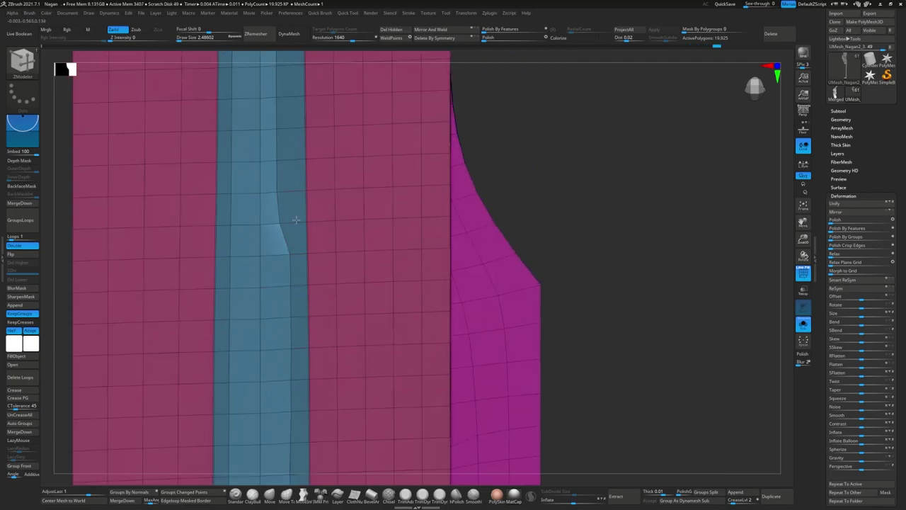
pyautogui.moveTo(294, 155); pyautogui.dragTo(262, 266, button='right')
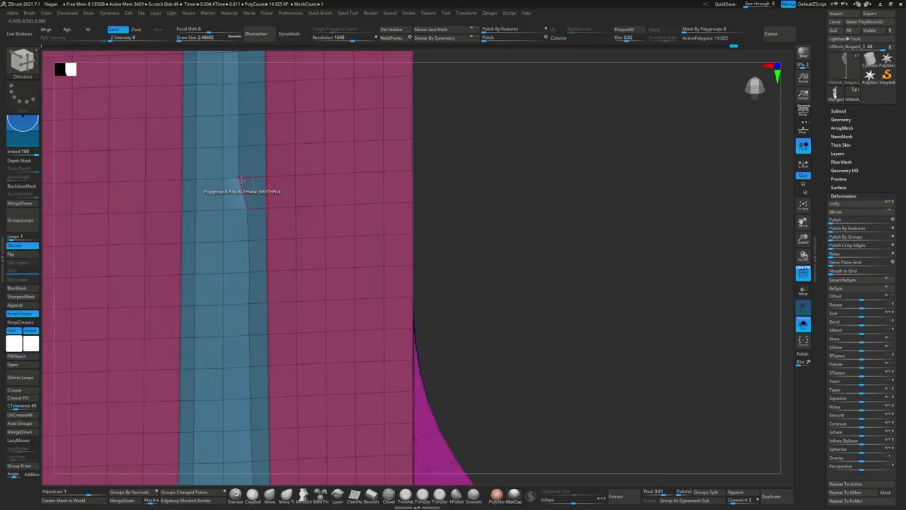
pyautogui.moveTo(241, 183); pyautogui.dragTo(267, 324, button='right')
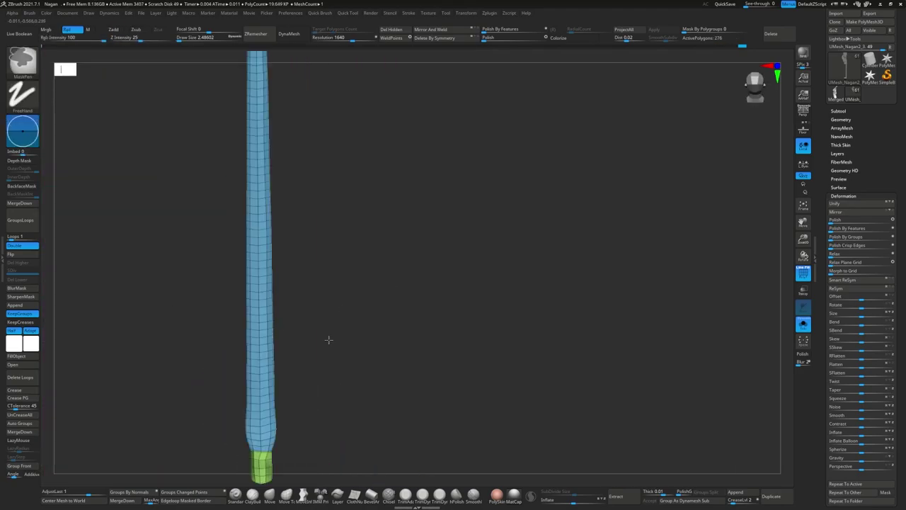
# Step: Symmetrize the thin blue strip piece with ReSym
pyautogui.click(837, 289)
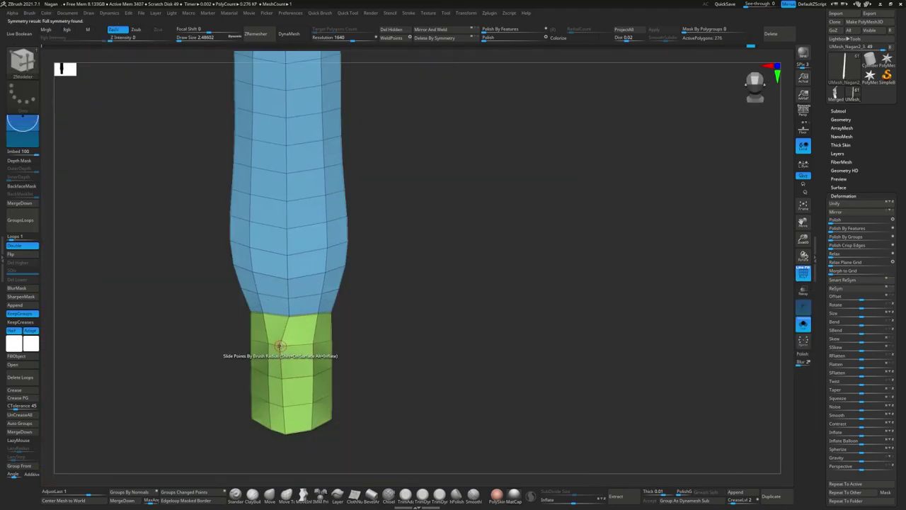
pyautogui.moveTo(303, 348); pyautogui.dragTo(278, 336, button='right')
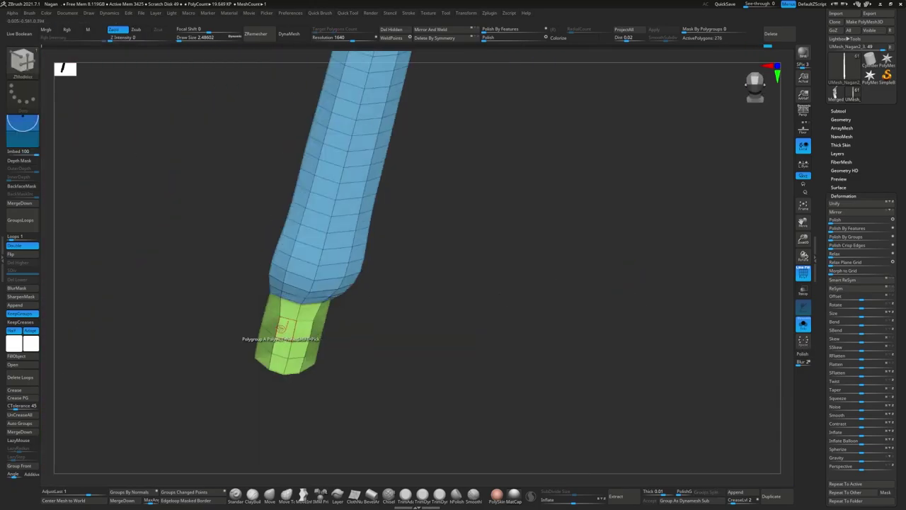
pyautogui.press('w')
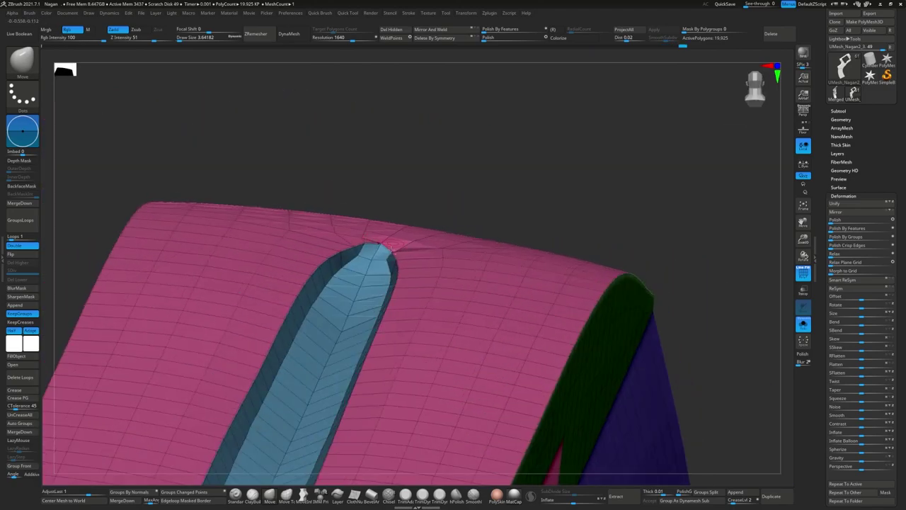
# Step: Reshape the slit around the blue strip's tip with ZModeler and MoveElastic
pyautogui.click(847, 292)
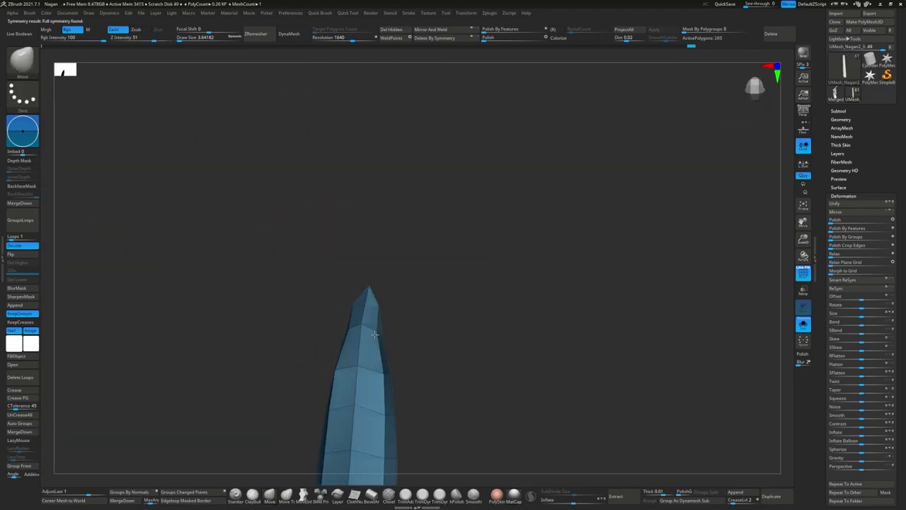
pyautogui.hotkey('ctrl', 'z')
pyautogui.press('b')
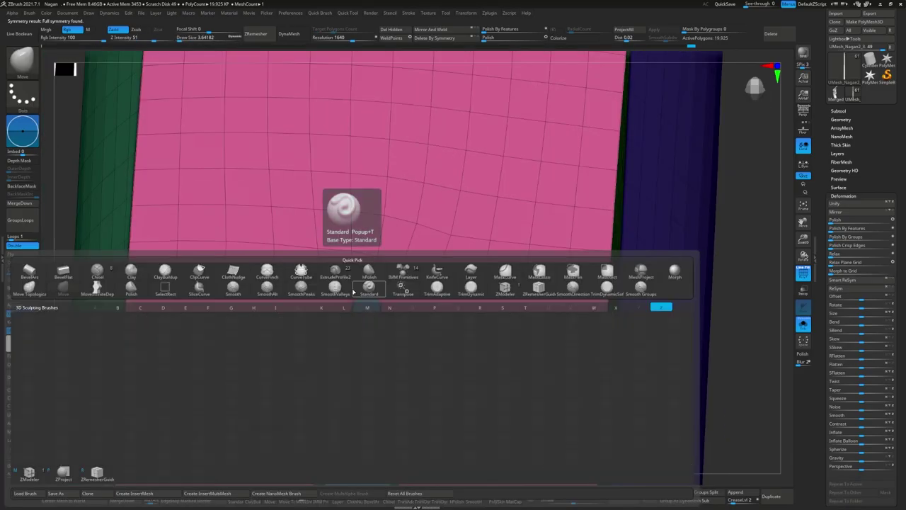
pyautogui.press('z')
pyautogui.press('m')
pyautogui.press('b')
pyautogui.press('m')
pyautogui.press('e')
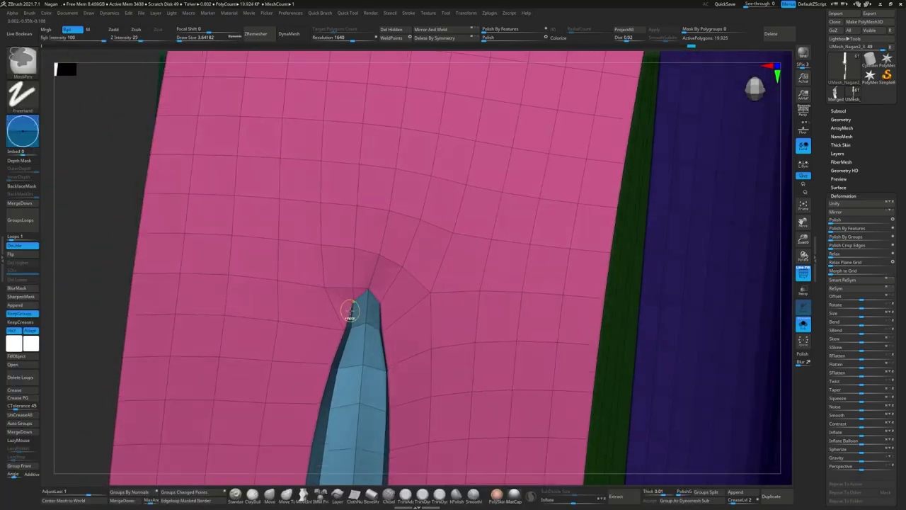
pyautogui.press('space')
pyautogui.moveTo(352, 326)
pyautogui.mouseDown(button='right')
pyautogui.moveTo(380, 261)
pyautogui.moveTo(423, 288)
pyautogui.mouseUp(button='right')
# Step: Pull the slit into a cleaner taper with the Move brush, then isolate the pink strip piece
pyautogui.press('b')
pyautogui.press('m')
pyautogui.press('v')
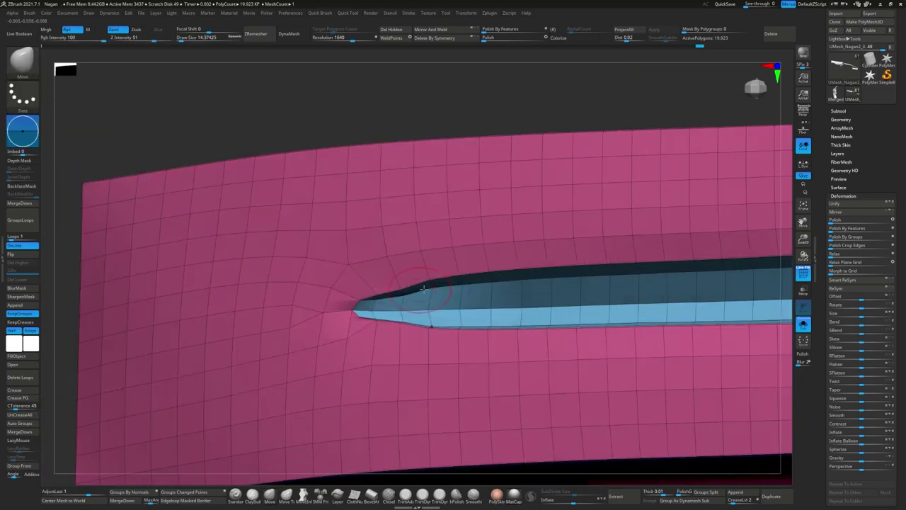
pyautogui.moveTo(518, 279); pyautogui.dragTo(377, 315, button='right')
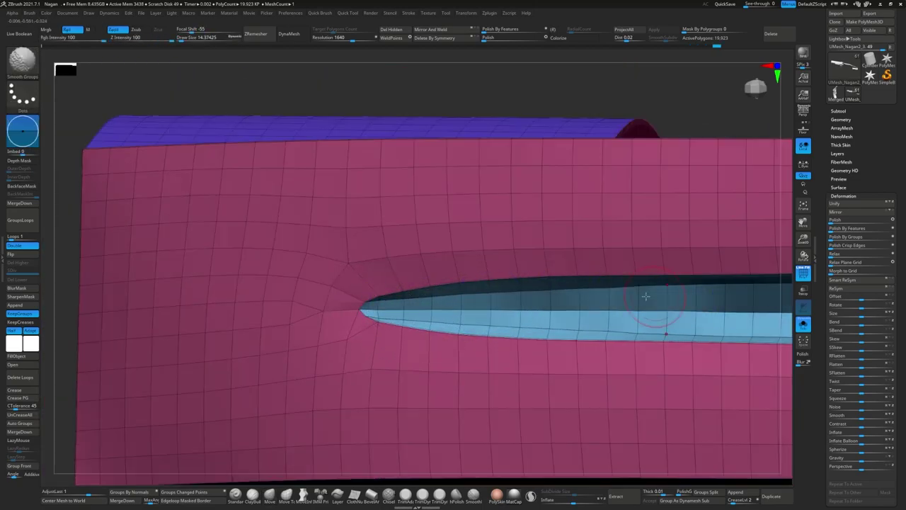
pyautogui.moveTo(646, 296); pyautogui.dragTo(442, 304, button='right')
pyautogui.moveTo(495, 283); pyautogui.dragTo(423, 311, button='right')
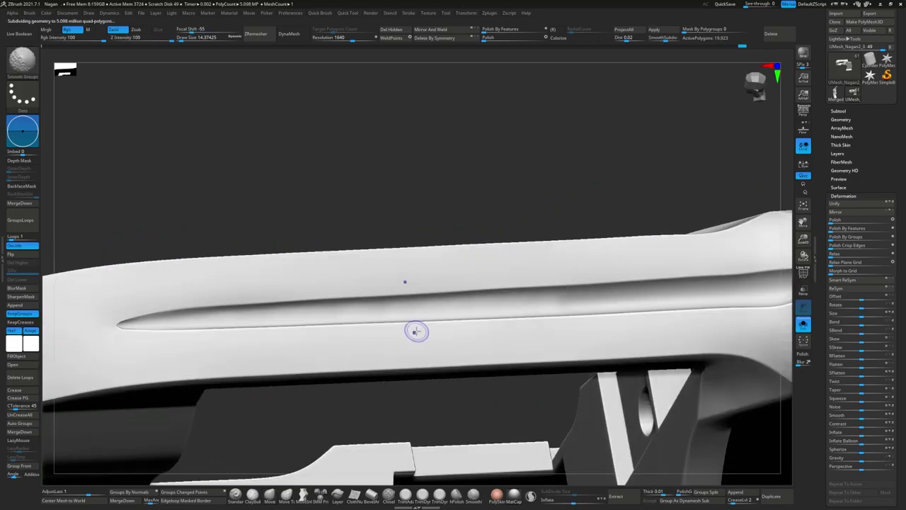
pyautogui.moveTo(193, 320); pyautogui.dragTo(437, 316, button='right')
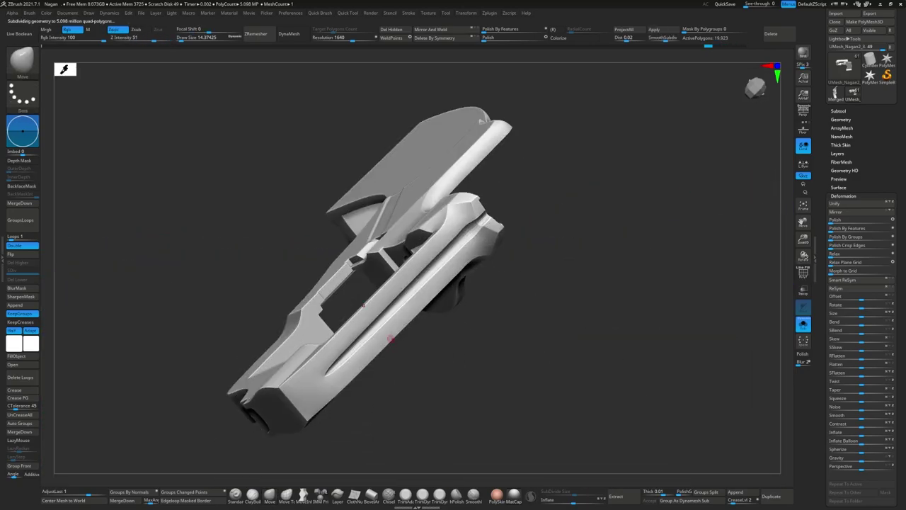
pyautogui.keyDown('alt'); pyautogui.click(437, 316); pyautogui.keyUp('alt')
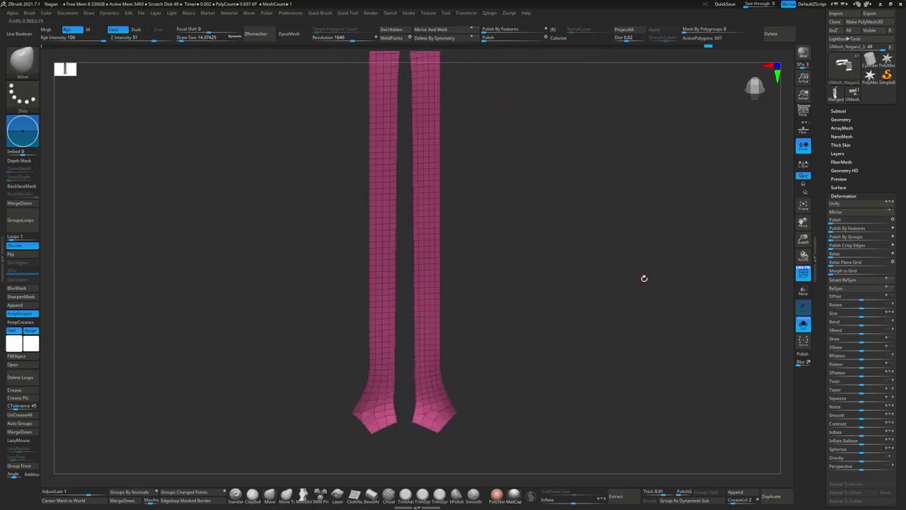
# Step: Re-symmetrize the pink strip pair with ReSym
pyautogui.click(839, 288)
pyautogui.moveTo(629, 269)
pyautogui.mouseDown(button='right')
pyautogui.moveTo(407, 440)
pyautogui.moveTo(453, 397)
pyautogui.mouseUp(button='right')
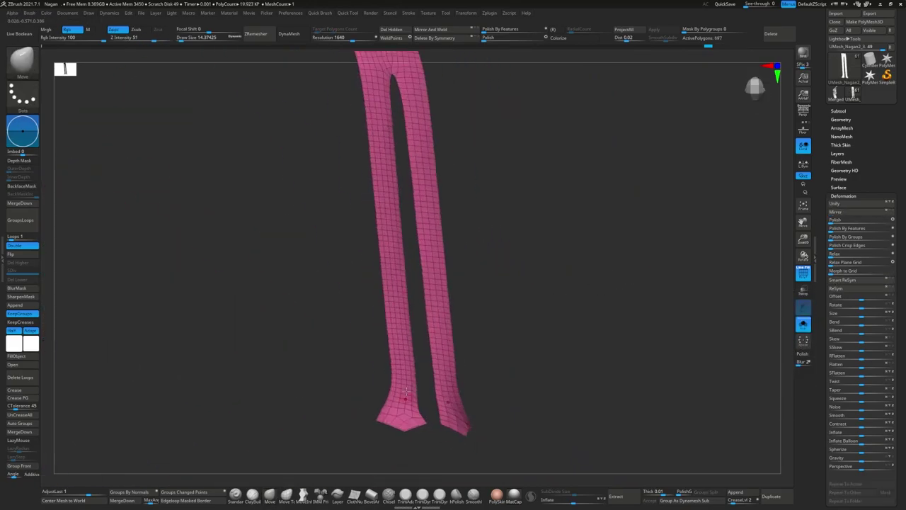
pyautogui.moveTo(401, 383); pyautogui.dragTo(786, 261, button='right')
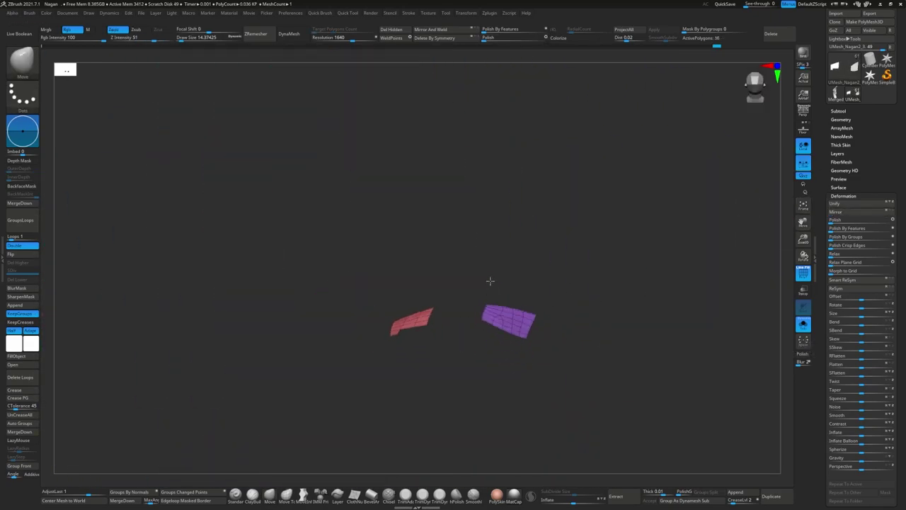
# Step: Isolate the small yellow patch and purple sliver in turn, then unhide all polygroups
pyautogui.keyDown('ctrl'); pyautogui.keyDown('shift'); pyautogui.click(538, 287); pyautogui.keyUp('shift'); pyautogui.keyUp('ctrl')
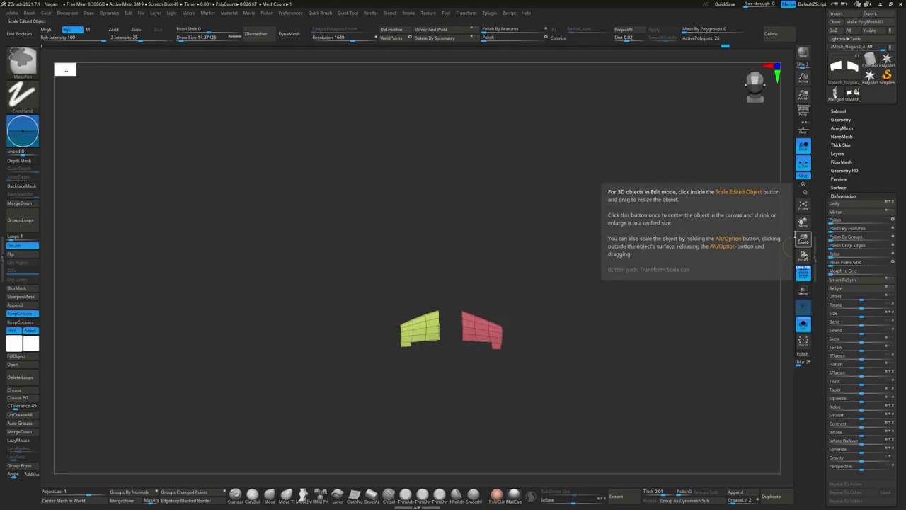
pyautogui.keyDown('ctrl'); pyautogui.keyDown('shift'); pyautogui.click(462, 336); pyautogui.keyUp('shift'); pyautogui.keyUp('ctrl')
pyautogui.moveTo(462, 336)
pyautogui.keyDown('ctrl'); pyautogui.mouseDown(button='right')
pyautogui.moveTo(519, 331)
pyautogui.moveTo(233, 317)
pyautogui.mouseUp(button='right'); pyautogui.keyUp('ctrl')
pyautogui.keyDown('ctrl'); pyautogui.keyDown('shift'); pyautogui.click(233, 318); pyautogui.keyUp('shift'); pyautogui.keyUp('ctrl')
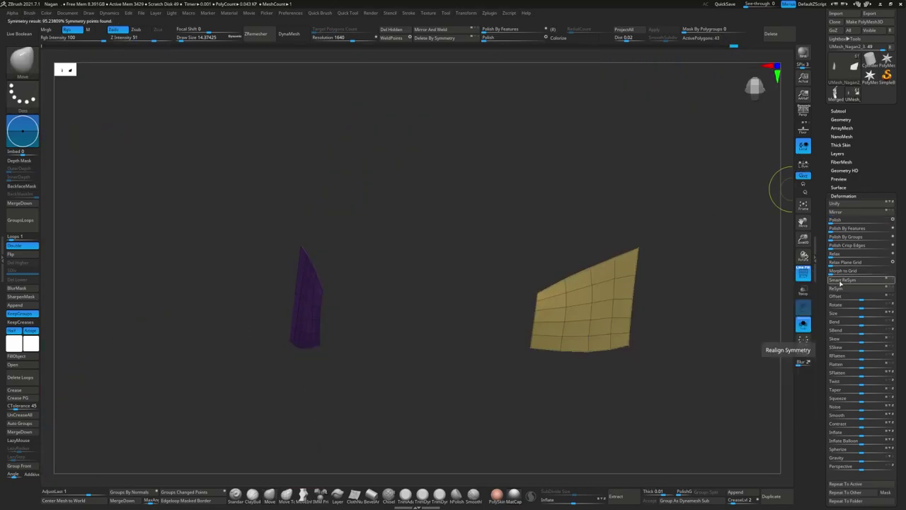
pyautogui.keyDown('ctrl'); pyautogui.keyDown('shift'); pyautogui.click(570, 307); pyautogui.keyUp('shift'); pyautogui.keyUp('ctrl')
pyautogui.moveTo(570, 307)
pyautogui.mouseDown(button='right')
pyautogui.moveTo(460, 288)
pyautogui.moveTo(540, 380)
pyautogui.moveTo(541, 297)
pyautogui.moveTo(528, 287)
pyautogui.mouseUp(button='right')
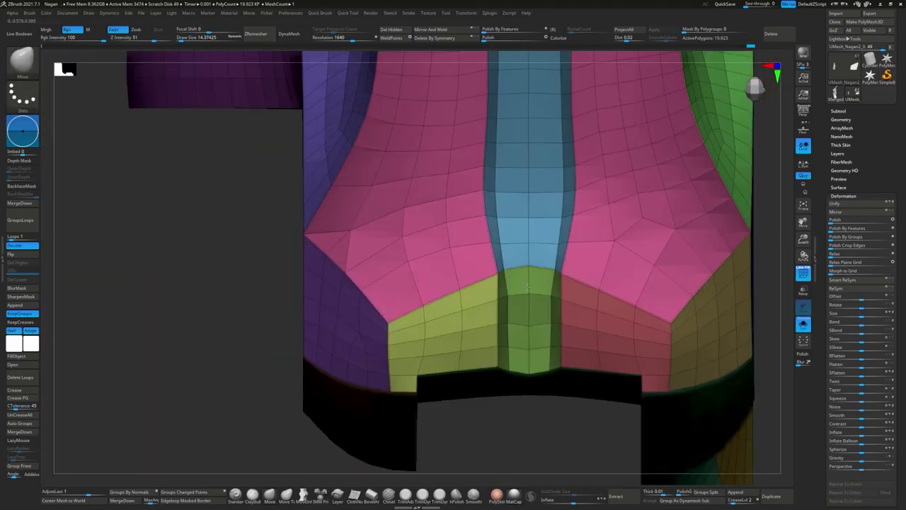
# Step: Inspect the pink surface with polygroup colours and wireframe toggled off and back on
pyautogui.moveTo(531, 327)
pyautogui.mouseDown(button='right')
pyautogui.moveTo(524, 289)
pyautogui.moveTo(506, 283)
pyautogui.moveTo(481, 237)
pyautogui.moveTo(451, 289)
pyautogui.moveTo(423, 306)
pyautogui.moveTo(413, 300)
pyautogui.moveTo(419, 265)
pyautogui.mouseUp(button='right')
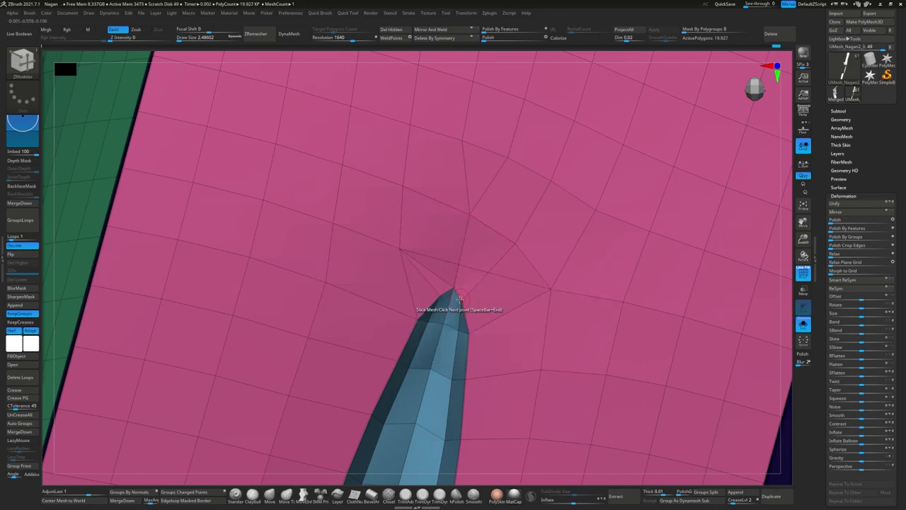
pyautogui.press('space')
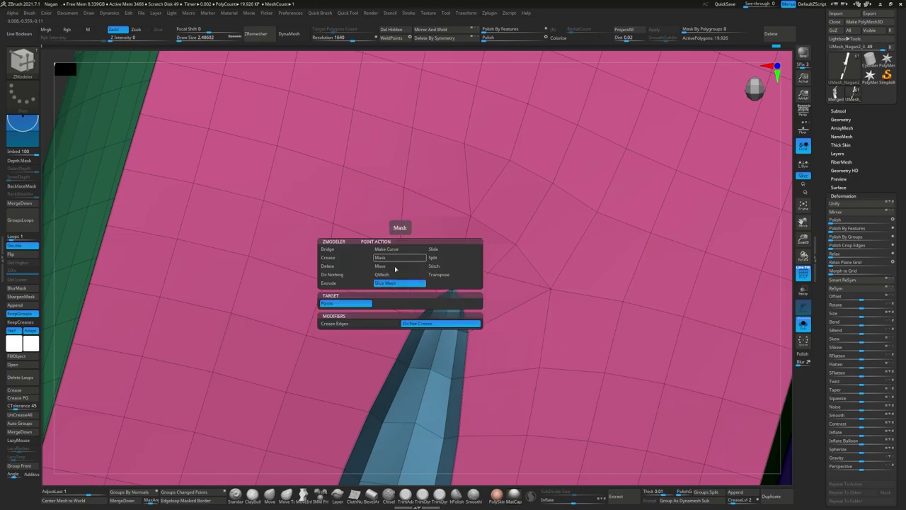
pyautogui.moveTo(555, 281); pyautogui.dragTo(466, 254, button='right')
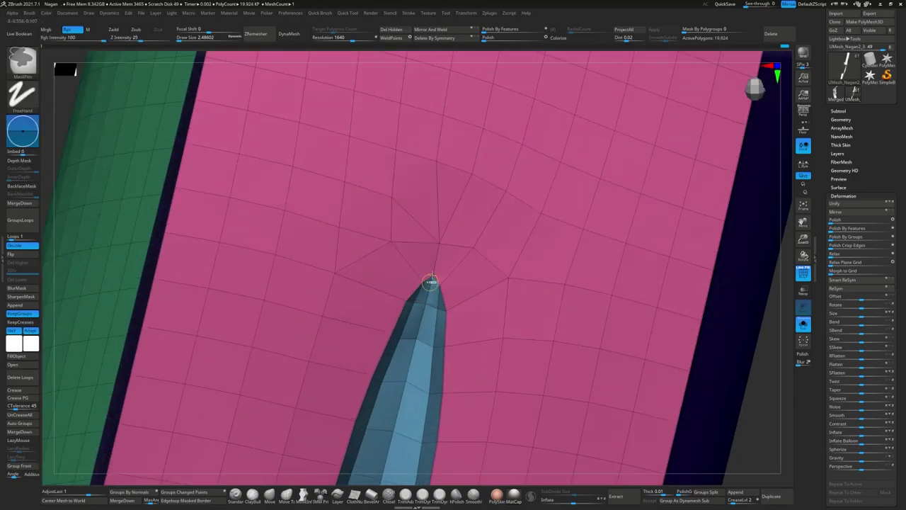
pyautogui.hotkey('shift', 'f')
pyautogui.moveTo(415, 275)
pyautogui.mouseDown(button='right')
pyautogui.moveTo(454, 269)
pyautogui.moveTo(432, 286)
pyautogui.moveTo(444, 269)
pyautogui.moveTo(390, 274)
pyautogui.moveTo(405, 314)
pyautogui.mouseUp(button='right')
pyautogui.hotkey('shift', 'f')
# Step: Isolate the purple polygroup and adjust its corner with Transpose, then return to ZModeler
pyautogui.keyDown('ctrl'); pyautogui.keyDown('shift'); pyautogui.click(404, 314); pyautogui.keyUp('shift'); pyautogui.keyUp('ctrl')
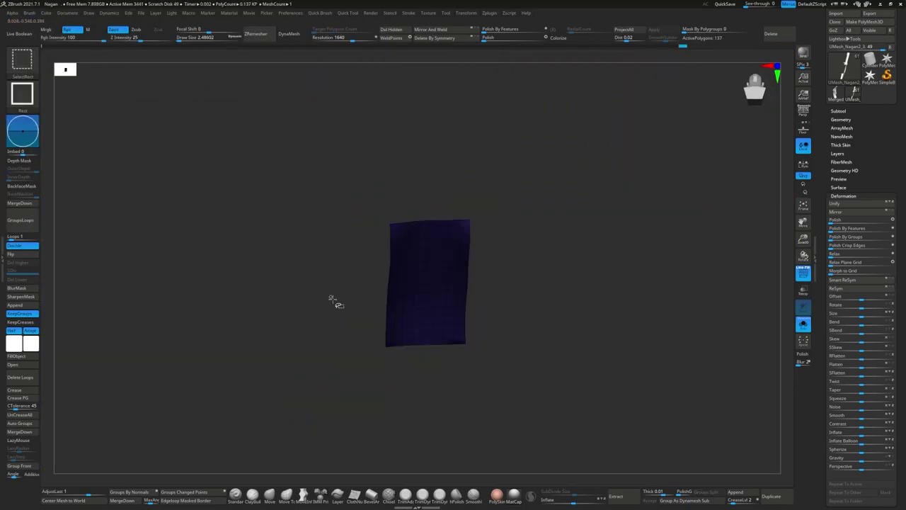
pyautogui.keyDown('ctrl'); pyautogui.keyDown('shift'); pyautogui.moveTo(333, 302); pyautogui.dragTo(556, 271); pyautogui.keyUp('shift'); pyautogui.keyUp('ctrl')
pyautogui.press('w')
pyautogui.moveTo(557, 271)
pyautogui.keyDown('alt'); pyautogui.mouseDown(button='right')
pyautogui.moveTo(425, 333)
pyautogui.moveTo(417, 347)
pyautogui.moveTo(410, 333)
pyautogui.mouseUp(button='right'); pyautogui.keyUp('alt')
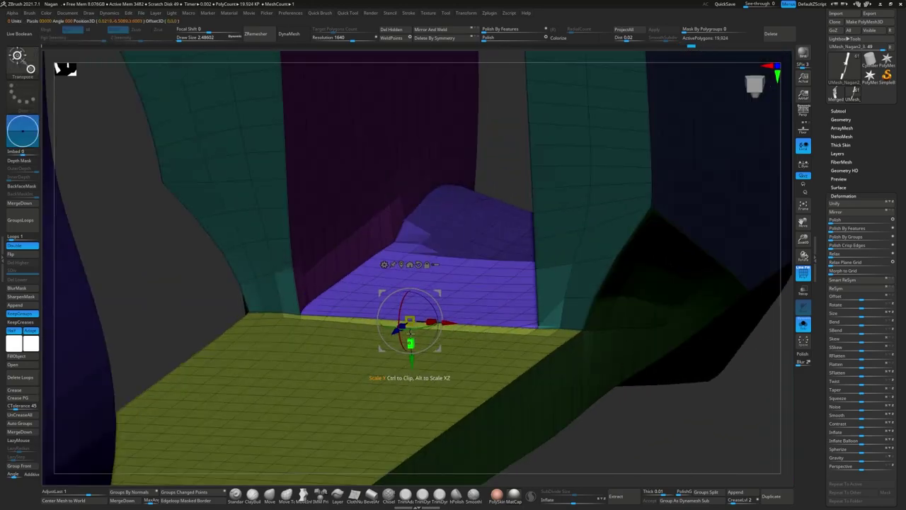
pyautogui.press('b')
pyautogui.press('z')
pyautogui.press('m')
# Step: Orbit around the purple panel and magenta top to check the smoothed recess
pyautogui.moveTo(149, 262)
pyautogui.mouseDown(button='right')
pyautogui.moveTo(415, 318)
pyautogui.moveTo(381, 340)
pyautogui.moveTo(397, 319)
pyautogui.mouseUp(button='right')
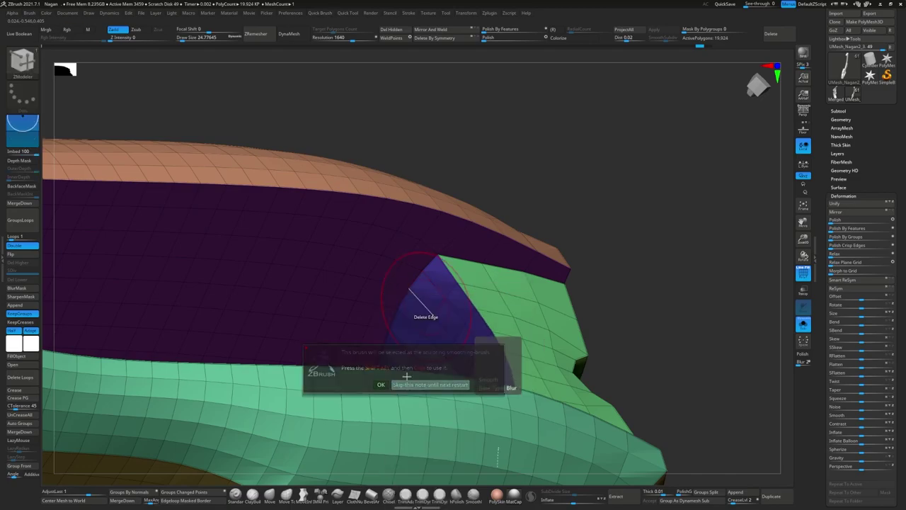
pyautogui.moveTo(463, 347)
pyautogui.mouseDown(button='right')
pyautogui.moveTo(439, 307)
pyautogui.moveTo(414, 307)
pyautogui.mouseUp(button='right')
pyautogui.moveTo(434, 255); pyautogui.dragTo(385, 345, button='right')
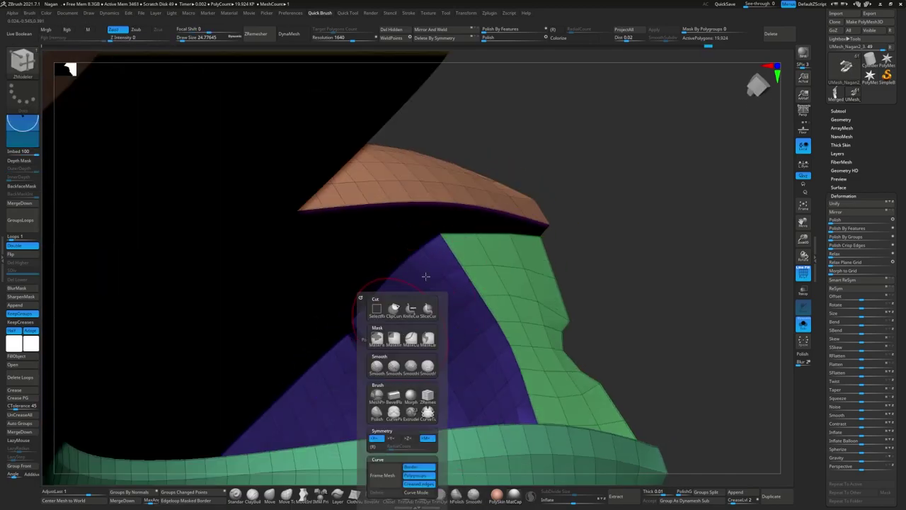
pyautogui.moveTo(426, 276)
pyautogui.mouseDown(button='right')
pyautogui.moveTo(400, 318)
pyautogui.moveTo(300, 399)
pyautogui.moveTo(374, 274)
pyautogui.mouseUp(button='right')
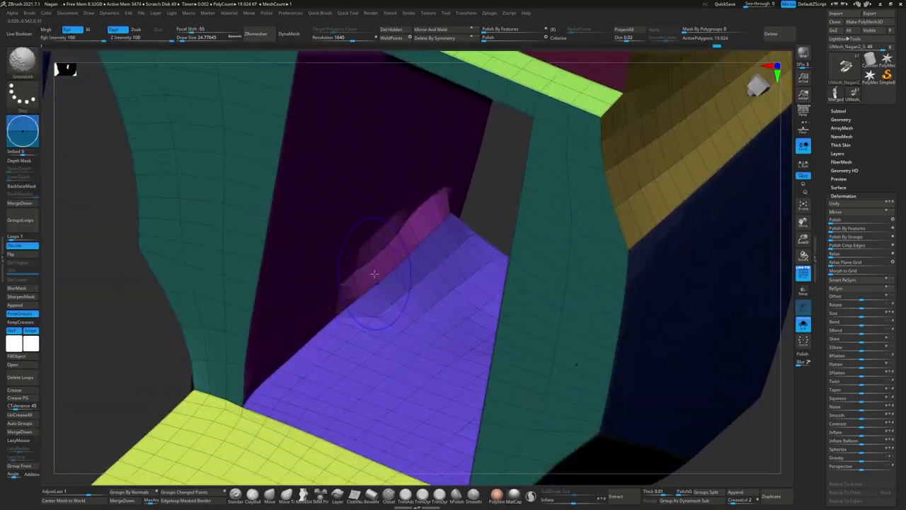
pyautogui.moveTo(462, 235)
pyautogui.mouseDown(button='right')
pyautogui.moveTo(425, 311)
pyautogui.moveTo(324, 313)
pyautogui.moveTo(342, 363)
pyautogui.moveTo(320, 292)
pyautogui.mouseUp(button='right')
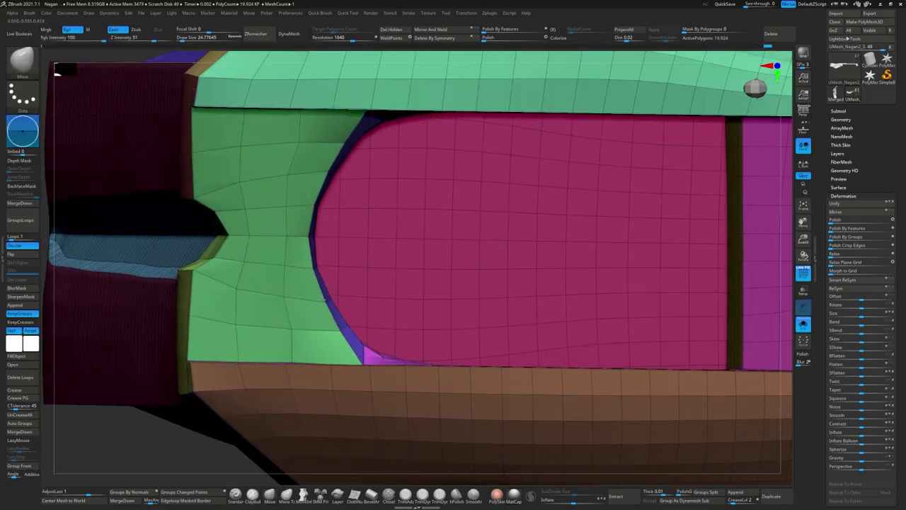
pyautogui.moveTo(348, 330)
pyautogui.mouseDown(button='right')
pyautogui.moveTo(394, 359)
pyautogui.moveTo(292, 262)
pyautogui.mouseUp(button='right')
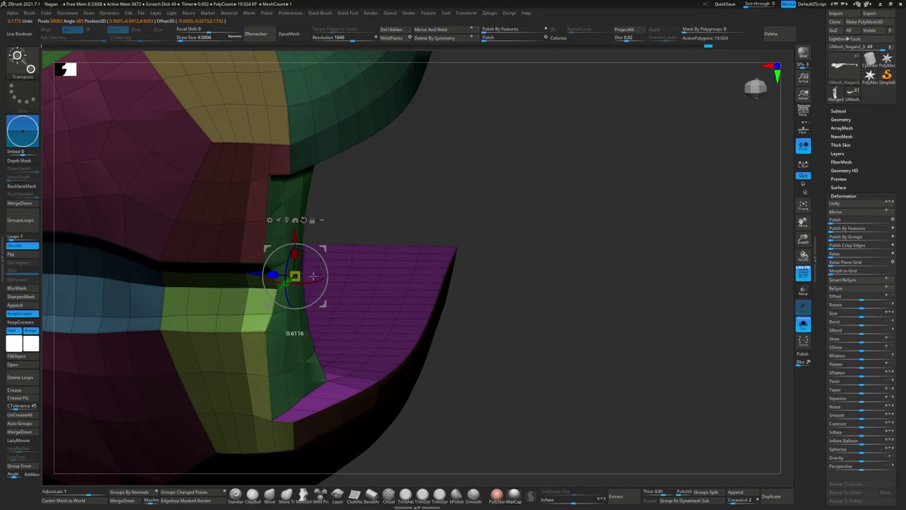
# Step: Orbit around the green and blue panels to see their tops, and bring up the Transpose gizmo
pyautogui.moveTo(313, 275); pyautogui.dragTo(248, 322, button='right')
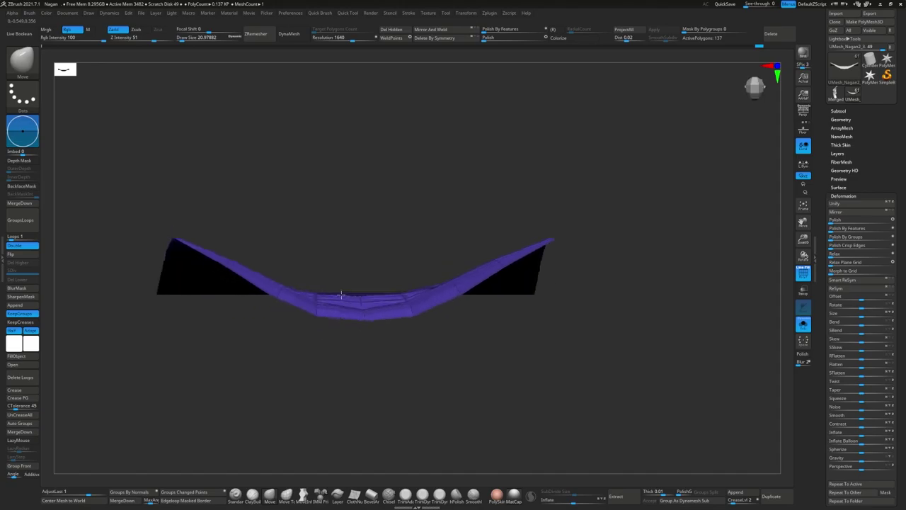
pyautogui.moveTo(298, 316)
pyautogui.mouseDown(button='right')
pyautogui.moveTo(271, 323)
pyautogui.moveTo(199, 315)
pyautogui.mouseUp(button='right')
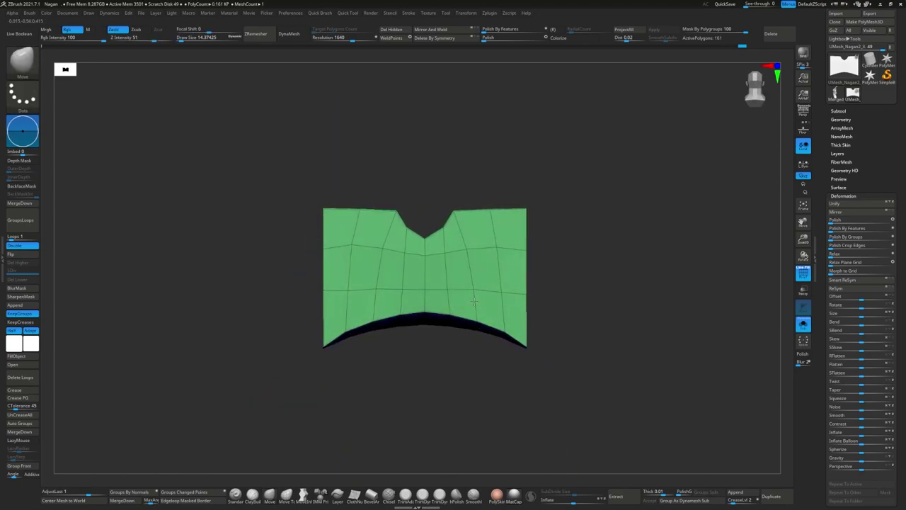
pyautogui.press('w')
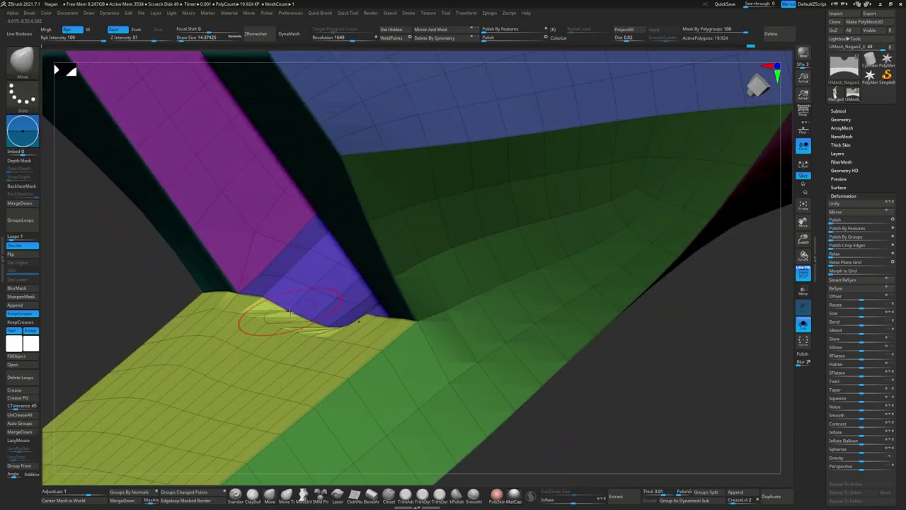
# Step: Isolate the yellow piece at the yellow-purple junction, then unhide everything and frame it
pyautogui.moveTo(289, 311)
pyautogui.mouseDown(button='right')
pyautogui.moveTo(365, 292)
pyautogui.moveTo(329, 303)
pyautogui.mouseUp(button='right')
pyautogui.moveTo(423, 287); pyautogui.dragTo(284, 323, button='right')
pyautogui.keyDown('ctrl'); pyautogui.keyDown('shift'); pyautogui.click(292, 290); pyautogui.keyUp('shift'); pyautogui.keyUp('ctrl')
pyautogui.moveTo(314, 287); pyautogui.dragTo(183, 259, button='right')
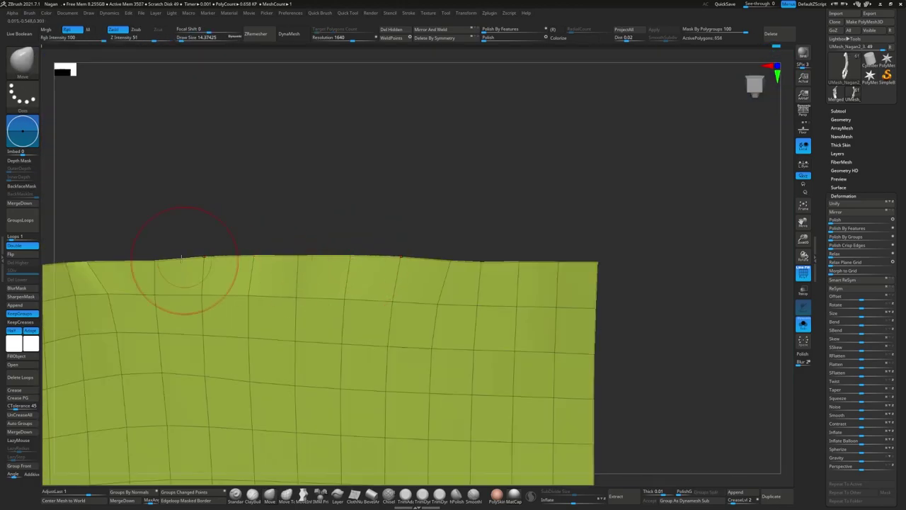
pyautogui.keyDown('ctrl'); pyautogui.keyDown('shift'); pyautogui.click(297, 255); pyautogui.keyUp('shift'); pyautogui.keyUp('ctrl')
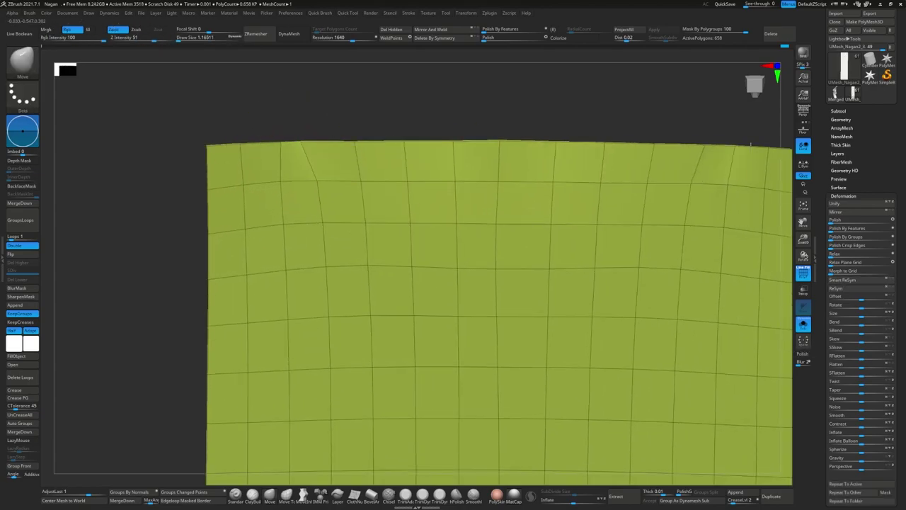
pyautogui.press('f')
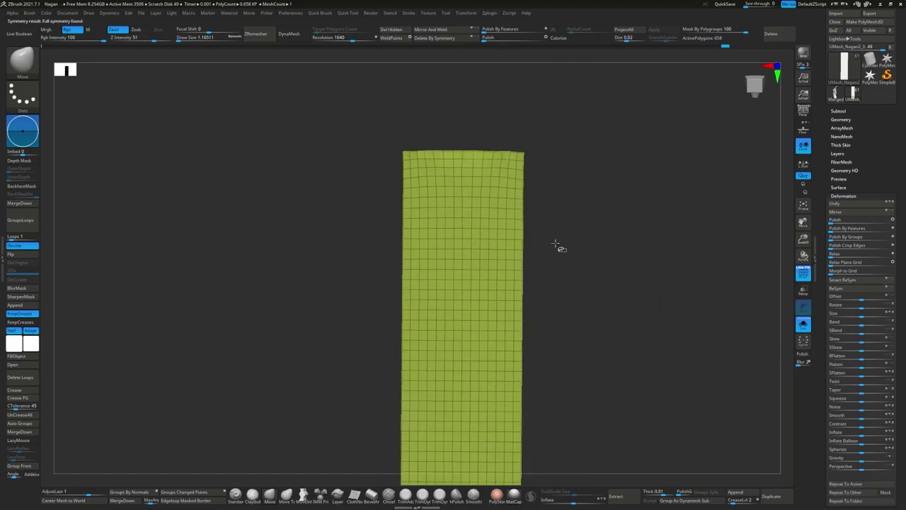
# Step: Turn off the subdivision preview and bring up ZModeler point actions on the yellow piece
pyautogui.moveTo(557, 247); pyautogui.dragTo(600, 197)
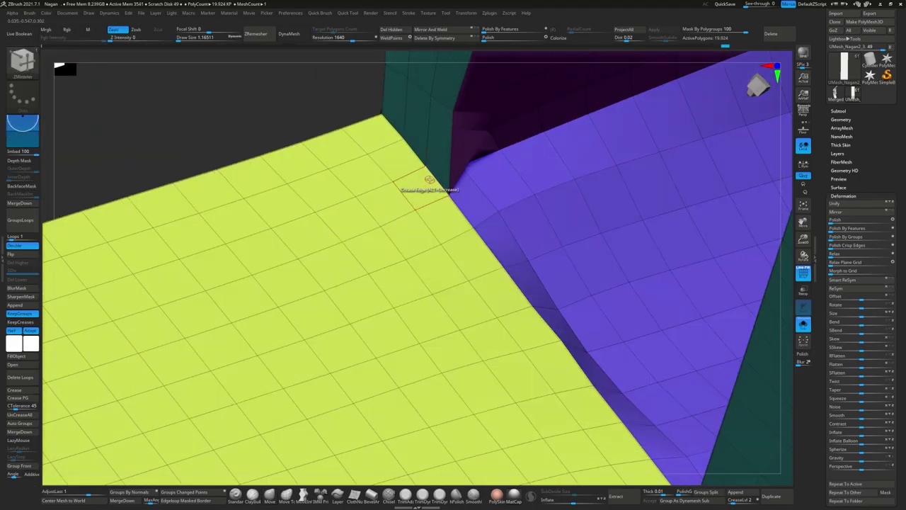
pyautogui.moveTo(428, 179)
pyautogui.mouseDown(button='right')
pyautogui.moveTo(507, 213)
pyautogui.moveTo(303, 445)
pyautogui.mouseUp(button='right')
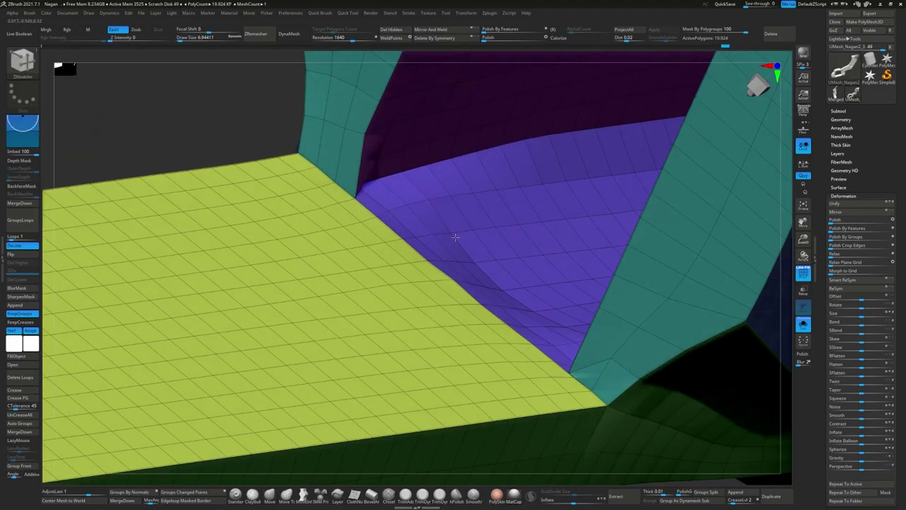
pyautogui.moveTo(436, 248)
pyautogui.mouseDown(button='right')
pyautogui.moveTo(447, 283)
pyautogui.moveTo(449, 251)
pyautogui.moveTo(505, 304)
pyautogui.mouseUp(button='right')
pyautogui.press('d')
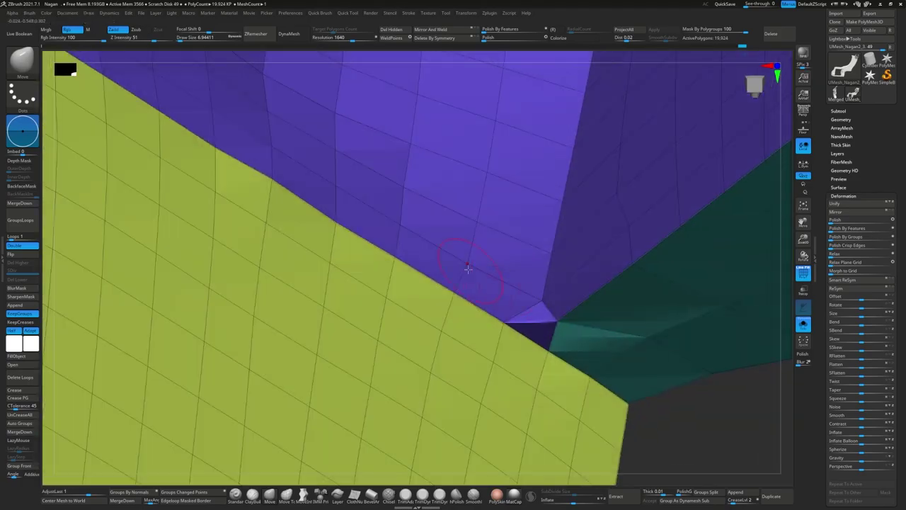
pyautogui.press('b')
pyautogui.press('z')
pyautogui.press('m')
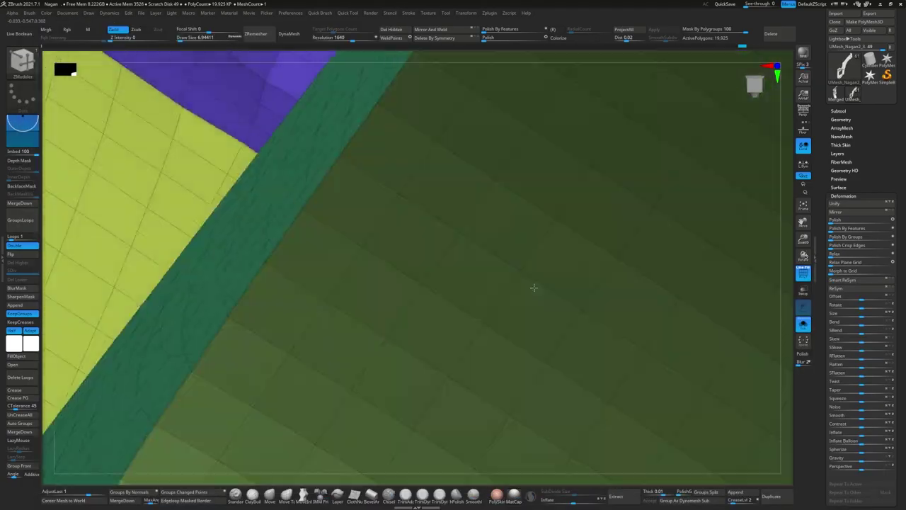
pyautogui.press('space')
# Step: Even out the yellow piece's top edge with the Move brush, then return to ZModeler
pyautogui.moveTo(529, 335)
pyautogui.mouseDown(button='right')
pyautogui.moveTo(549, 310)
pyautogui.moveTo(572, 334)
pyautogui.mouseUp(button='right')
pyautogui.press('b')
pyautogui.press('m')
pyautogui.press('v')
pyautogui.press('b')
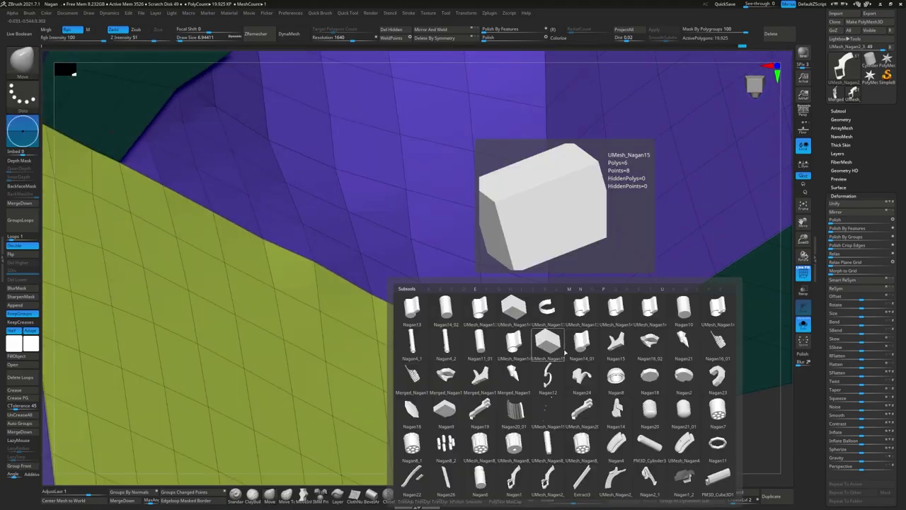
pyautogui.press('z')
pyautogui.press('m')
pyautogui.press('space')
# Step: Crease the border edges around the magenta-purple corner, then isolate the teal piece
pyautogui.moveTo(471, 260)
pyautogui.mouseDown(button='right')
pyautogui.moveTo(413, 270)
pyautogui.moveTo(506, 319)
pyautogui.moveTo(568, 287)
pyautogui.moveTo(592, 301)
pyautogui.mouseUp(button='right')
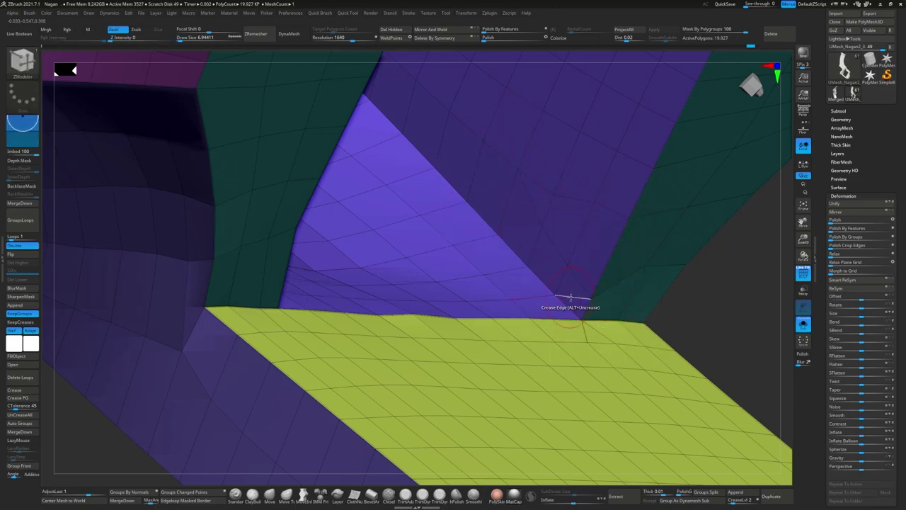
pyautogui.moveTo(609, 263); pyautogui.dragTo(603, 275, button='right')
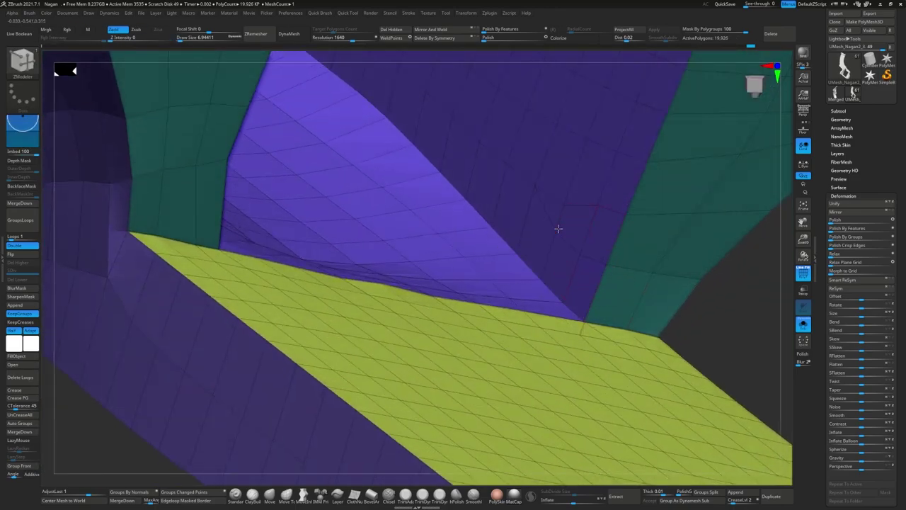
pyautogui.moveTo(559, 228)
pyautogui.mouseDown(button='right')
pyautogui.moveTo(581, 255)
pyautogui.moveTo(526, 304)
pyautogui.moveTo(517, 300)
pyautogui.moveTo(622, 313)
pyautogui.mouseUp(button='right')
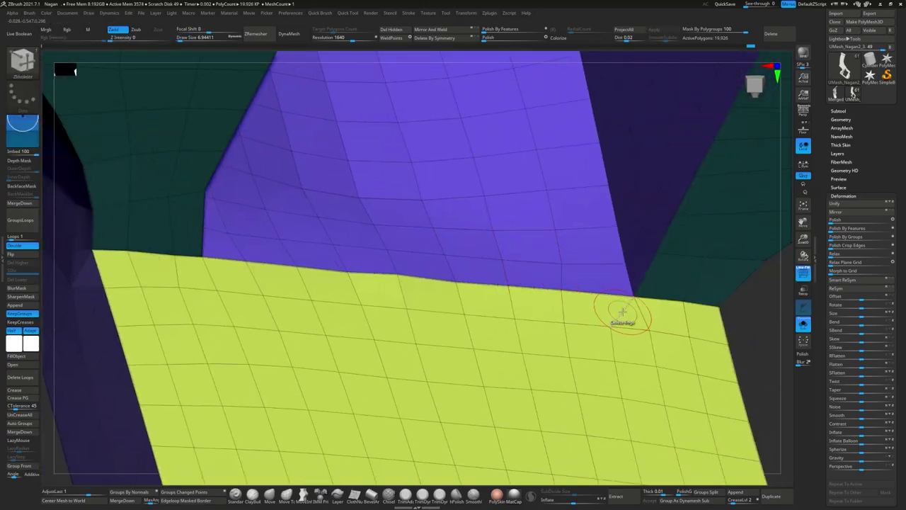
pyautogui.moveTo(639, 342)
pyautogui.mouseDown(button='right')
pyautogui.moveTo(307, 256)
pyautogui.moveTo(290, 304)
pyautogui.moveTo(288, 236)
pyautogui.mouseUp(button='right')
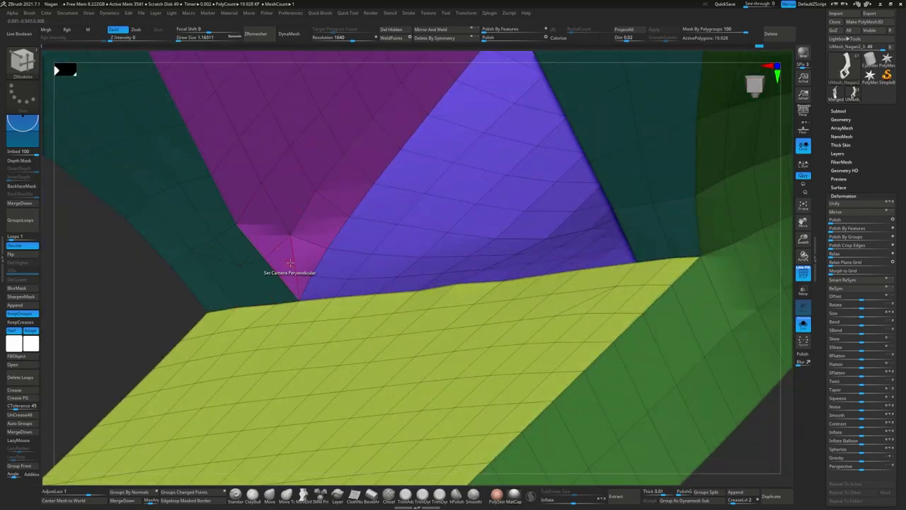
pyautogui.press('space')
pyautogui.moveTo(293, 282); pyautogui.dragTo(318, 265, button='right')
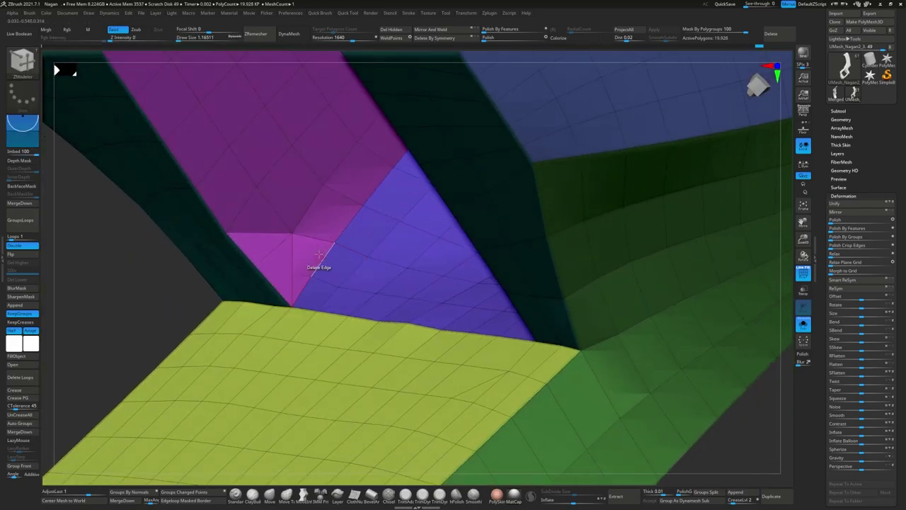
pyautogui.press('space')
pyautogui.moveTo(286, 351); pyautogui.dragTo(330, 378, button='right')
pyautogui.press('space')
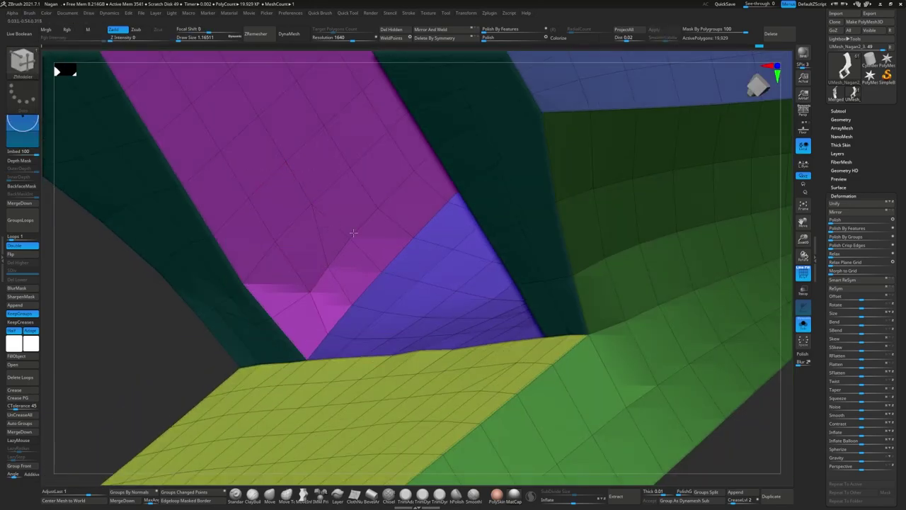
pyautogui.moveTo(353, 232)
pyautogui.mouseDown(button='right')
pyautogui.moveTo(296, 288)
pyautogui.moveTo(364, 222)
pyautogui.moveTo(314, 299)
pyautogui.moveTo(368, 275)
pyautogui.moveTo(315, 283)
pyautogui.moveTo(347, 357)
pyautogui.moveTo(264, 473)
pyautogui.mouseUp(button='right')
pyautogui.press('d')
pyautogui.keyDown('ctrl'); pyautogui.keyDown('shift'); pyautogui.click(354, 278); pyautogui.keyUp('shift'); pyautogui.keyUp('ctrl')
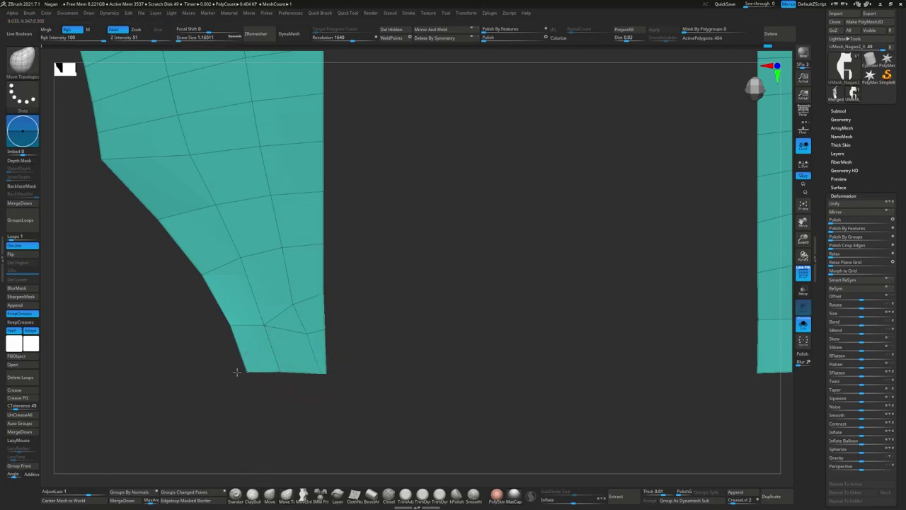
# Step: Unhide everything, then isolate only the purple and yellow pieces
pyautogui.keyDown('ctrl'); pyautogui.keyDown('shift'); pyautogui.click(360, 290); pyautogui.keyUp('shift'); pyautogui.keyUp('ctrl')
pyautogui.moveTo(362, 318)
pyautogui.mouseDown(button='right')
pyautogui.moveTo(366, 289)
pyautogui.moveTo(390, 277)
pyautogui.mouseUp(button='right')
pyautogui.keyDown('ctrl'); pyautogui.keyDown('shift'); pyautogui.click(425, 333); pyautogui.keyUp('shift'); pyautogui.keyUp('ctrl')
pyautogui.moveTo(425, 332)
pyautogui.mouseDown(button='right')
pyautogui.moveTo(491, 312)
pyautogui.moveTo(488, 283)
pyautogui.moveTo(481, 318)
pyautogui.moveTo(327, 341)
pyautogui.mouseUp(button='right')
pyautogui.keyDown('ctrl'); pyautogui.keyDown('shift'); pyautogui.click(495, 298); pyautogui.keyUp('shift'); pyautogui.keyUp('ctrl')
pyautogui.keyDown('ctrl'); pyautogui.keyDown('shift'); pyautogui.click(481, 317); pyautogui.keyUp('shift'); pyautogui.keyUp('ctrl')
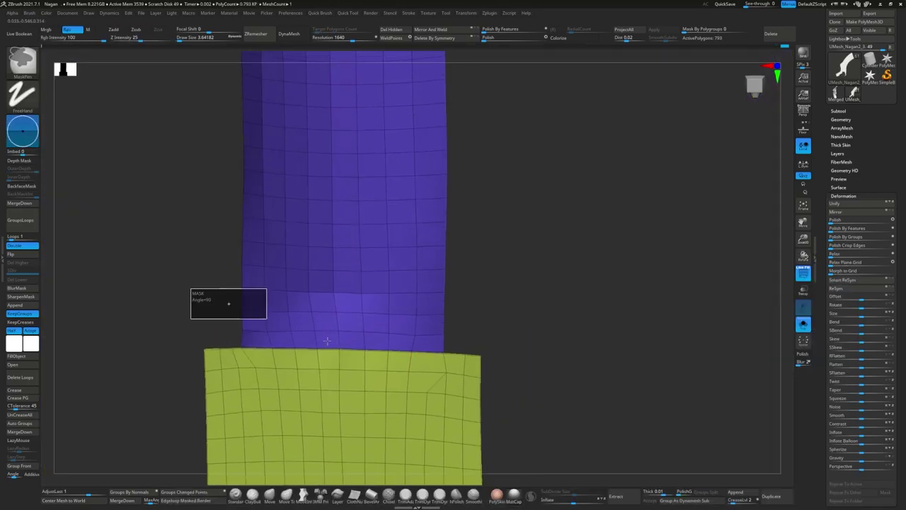
# Step: Mask the purple panel's lower rows and bend the rest upward to meet the yellow piece
pyautogui.keyDown('ctrl'); pyautogui.moveTo(491, 353); pyautogui.dragTo(491, 353); pyautogui.keyUp('ctrl')
pyautogui.press('w')
pyautogui.moveTo(340, 361); pyautogui.dragTo(281, 312, button='right')
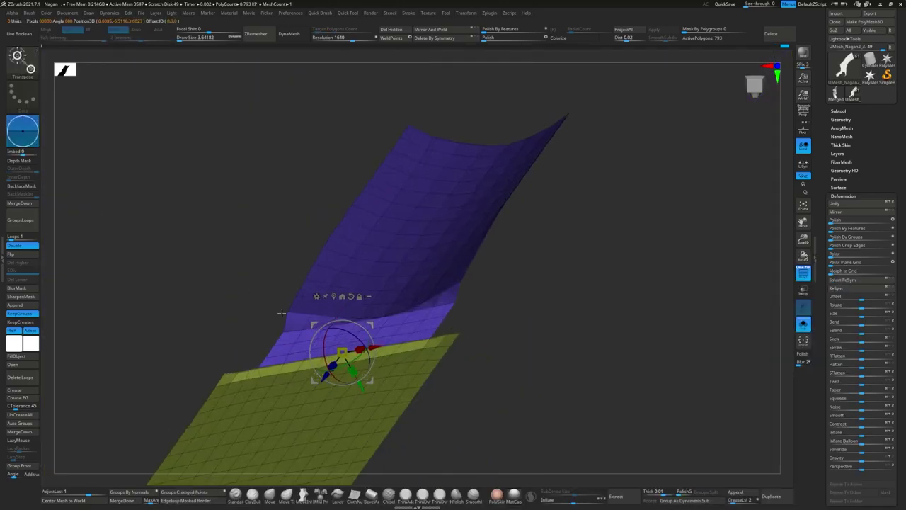
pyautogui.keyDown('shift'); pyautogui.moveTo(316, 393); pyautogui.dragTo(329, 356, button='right'); pyautogui.keyUp('shift')
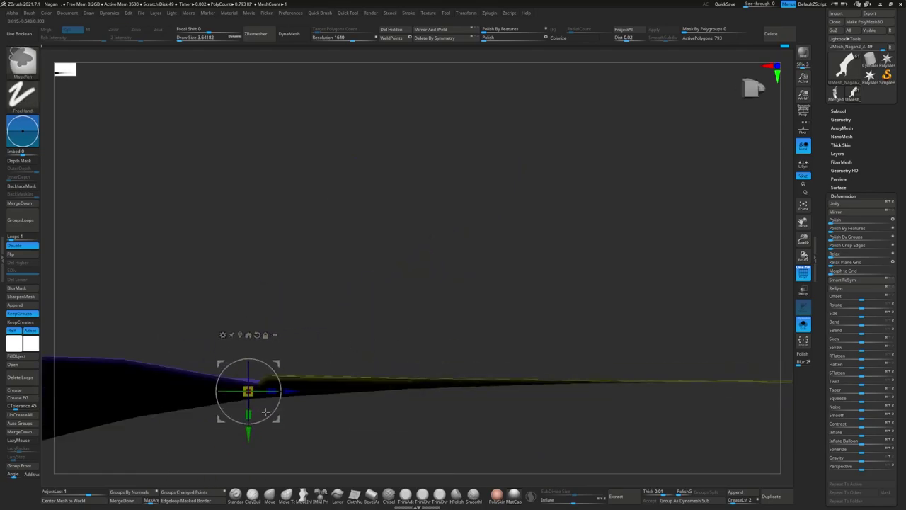
pyautogui.moveTo(383, 175); pyautogui.dragTo(639, 287, button='right')
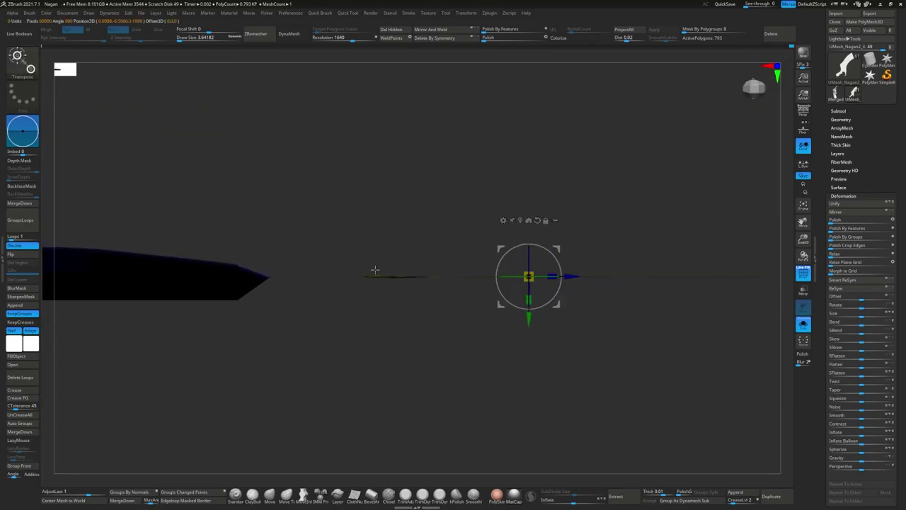
pyautogui.moveTo(374, 269); pyautogui.dragTo(586, 208, button='right')
pyautogui.moveTo(305, 306); pyautogui.dragTo(427, 257, button='right')
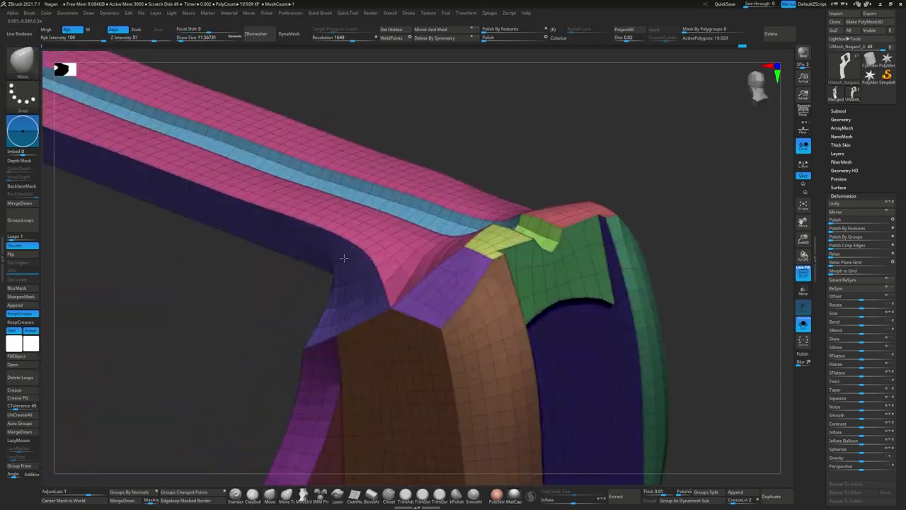
# Step: Turn off subdivision preview and use the Slide brush to even the low-poly edge loops
pyautogui.moveTo(343, 258); pyautogui.dragTo(347, 268, button='right')
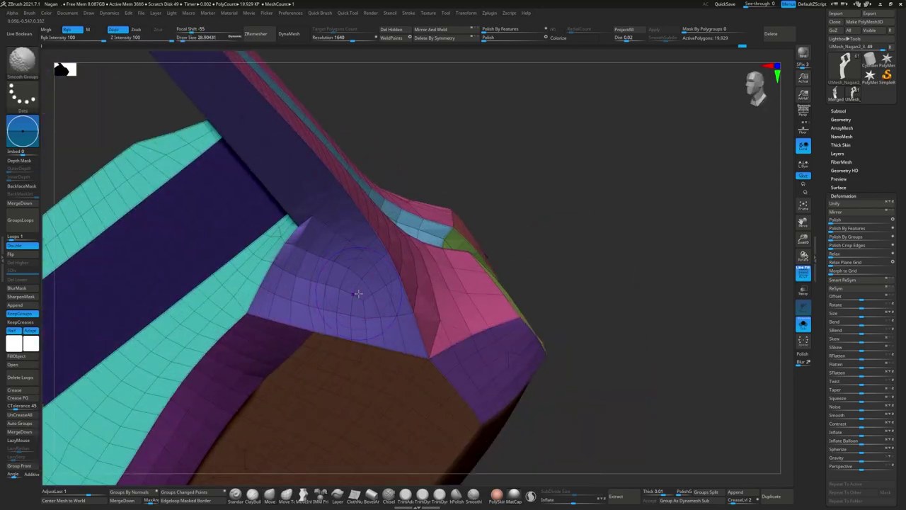
pyautogui.press('d')
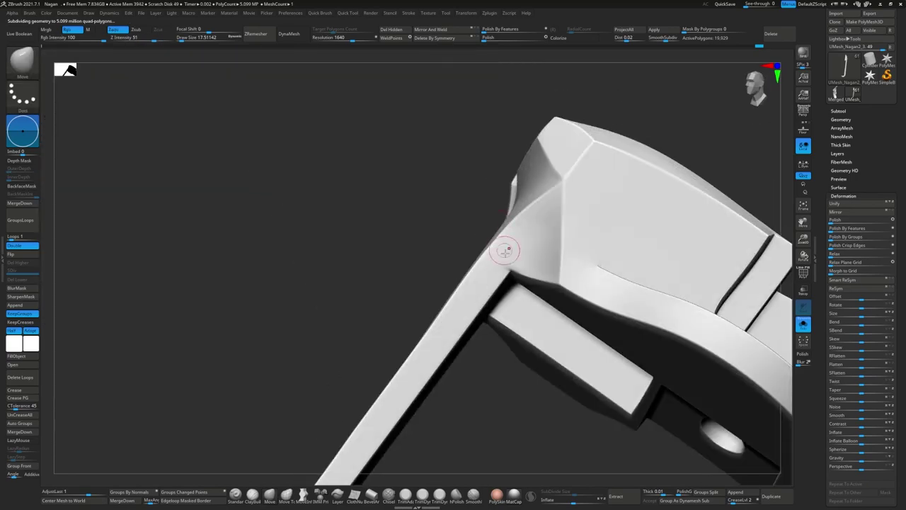
pyautogui.press('s')
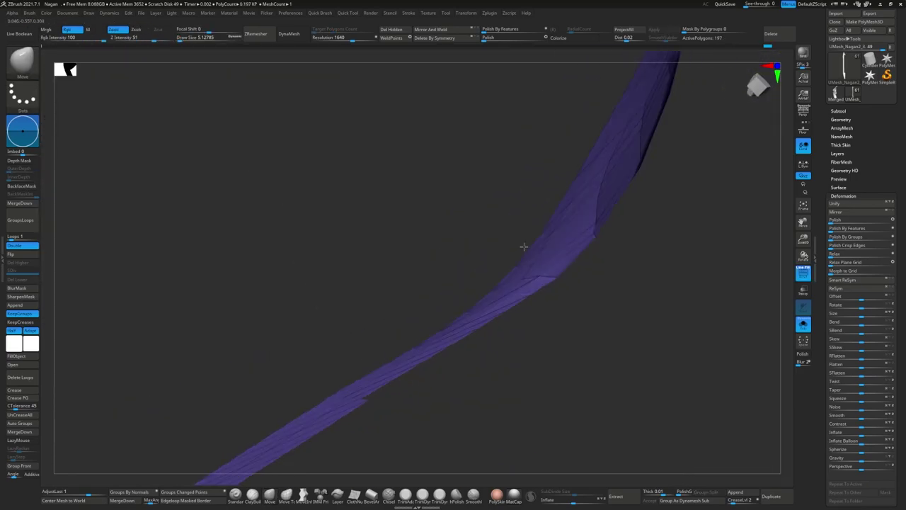
pyautogui.press('b')
pyautogui.press('s')
pyautogui.press('l')
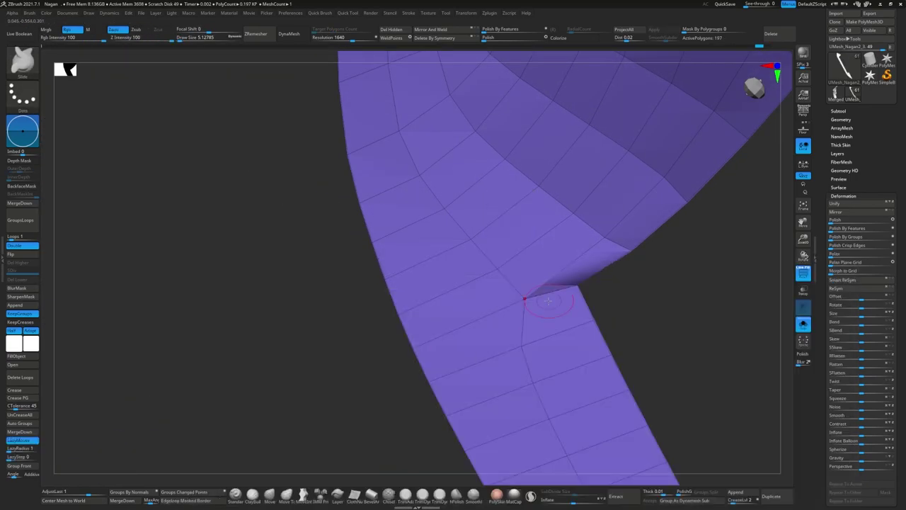
pyautogui.moveTo(524, 298); pyautogui.dragTo(526, 269, button='right')
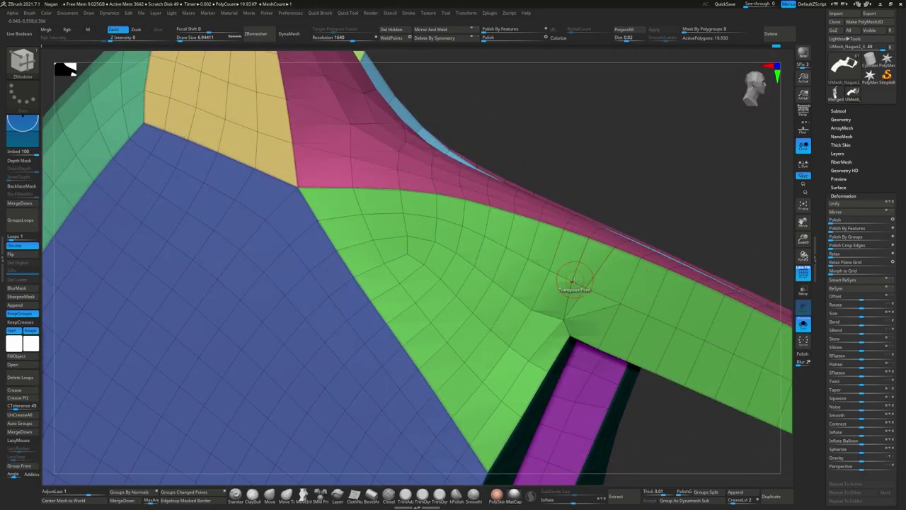
# Step: Bring up the Transpose gizmo and orbit around the polygrouped frame mesh
pyautogui.press('w')
pyautogui.press('space')
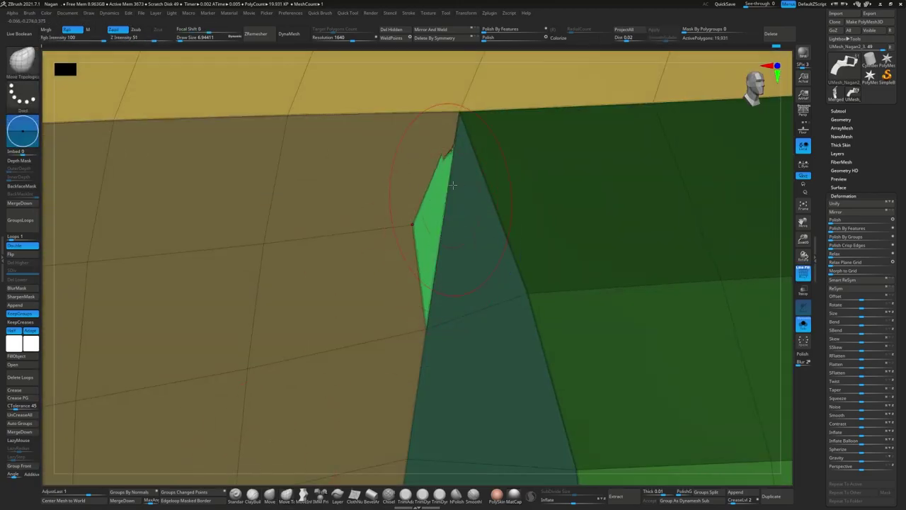
pyautogui.moveTo(452, 185); pyautogui.dragTo(434, 239, button='right')
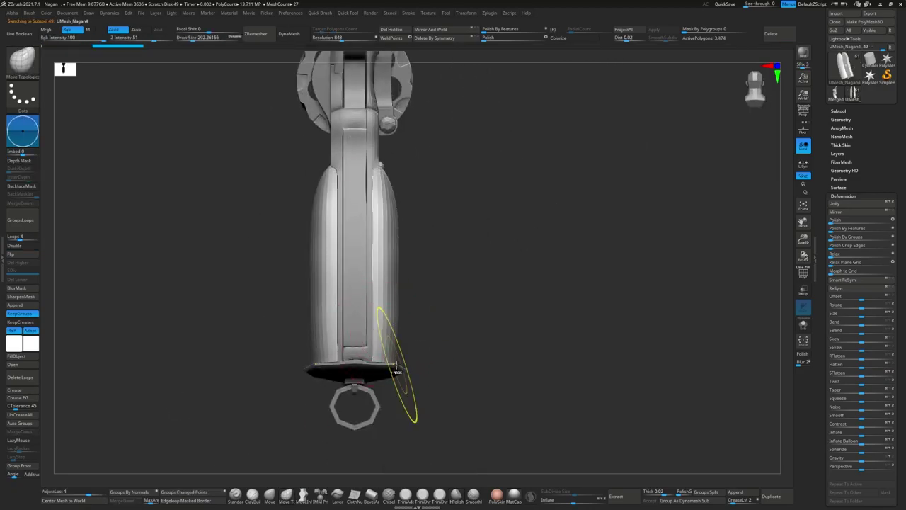
# Step: Solo the grip side panels and inspect them close up and from the front
pyautogui.hotkey('shift', 'alt', 's')
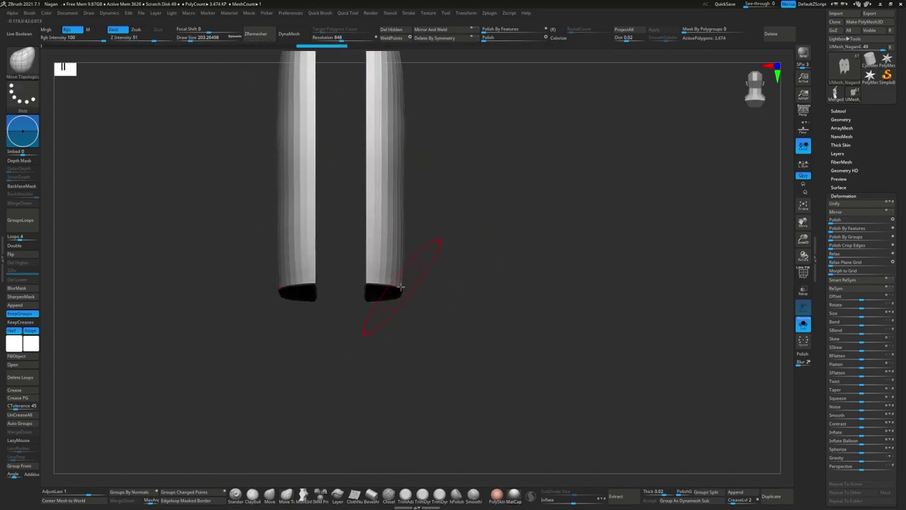
pyautogui.moveTo(389, 270)
pyautogui.mouseDown()
pyautogui.moveTo(470, 202)
pyautogui.moveTo(481, 297)
pyautogui.moveTo(299, 186)
pyautogui.mouseUp()
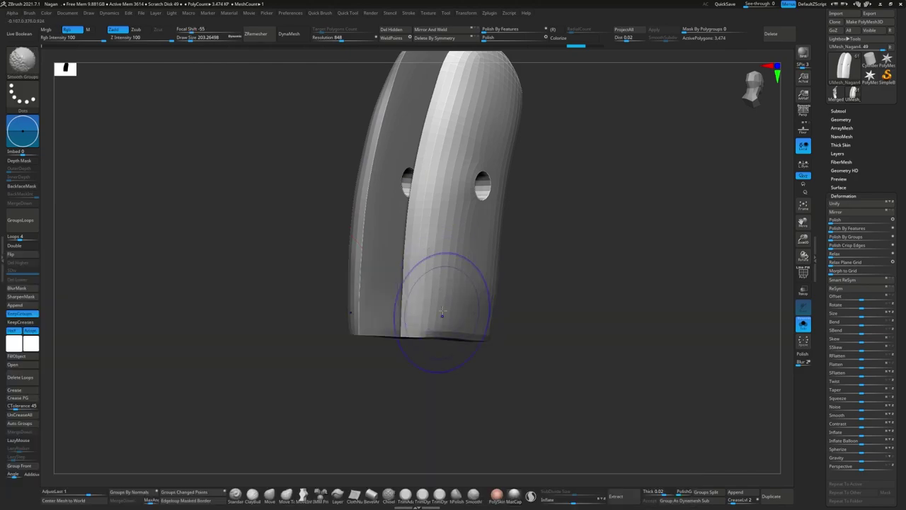
pyautogui.moveTo(476, 328)
pyautogui.mouseDown()
pyautogui.moveTo(436, 273)
pyautogui.moveTo(405, 294)
pyautogui.moveTo(385, 273)
pyautogui.moveTo(393, 207)
pyautogui.moveTo(305, 343)
pyautogui.mouseUp()
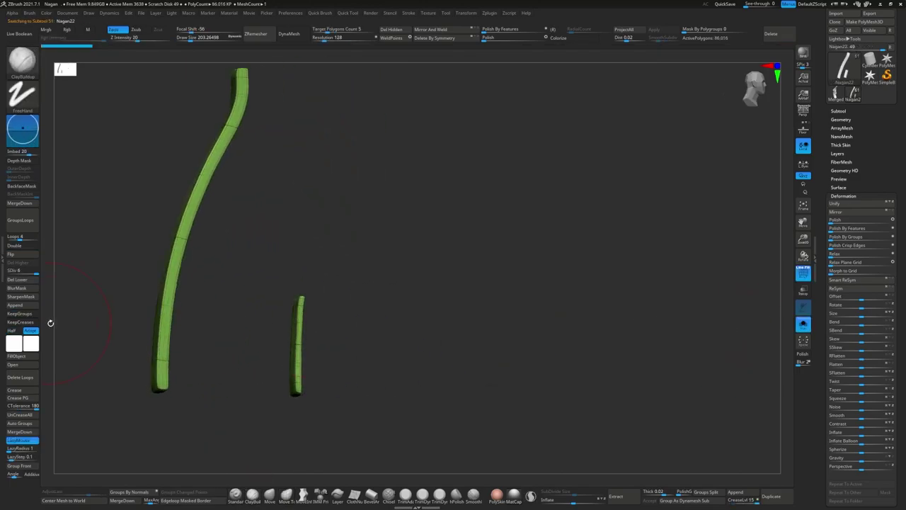
# Step: Drop the strips to SDiv 1, then slice a new polygroup across the block with SliceCurve
pyautogui.hotkey('shift', 'd')
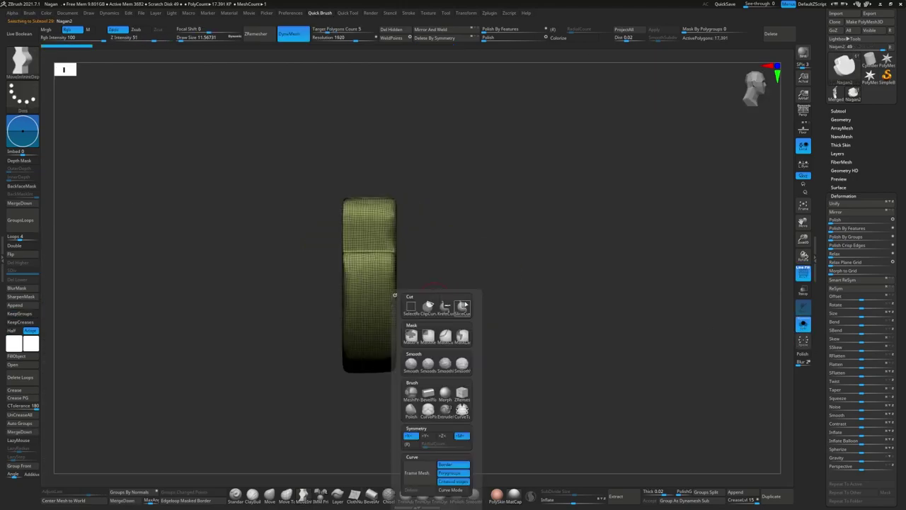
pyautogui.moveTo(344, 442); pyautogui.dragTo(264, 291)
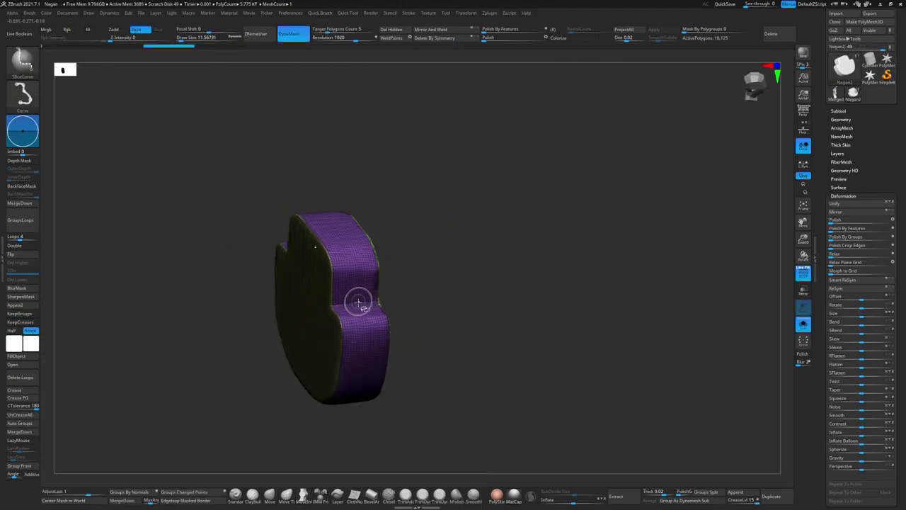
pyautogui.moveTo(273, 246); pyautogui.dragTo(324, 288)
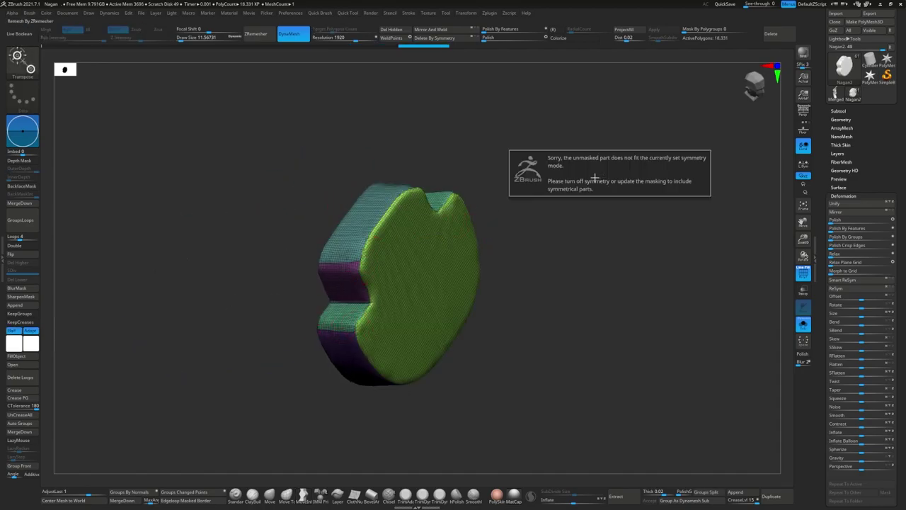
# Step: Reposition the block in view and start ZRemesher to rebuild it in quads
pyautogui.press('ctrl')
pyautogui.press('q')
pyautogui.moveTo(580, 221)
pyautogui.mouseDown()
pyautogui.moveTo(434, 254)
pyautogui.moveTo(578, 255)
pyautogui.mouseUp()
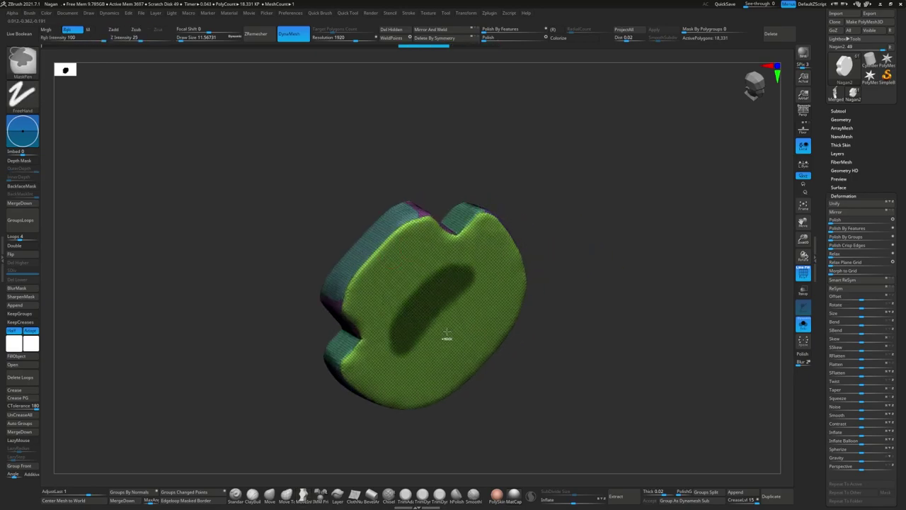
pyautogui.press('y')
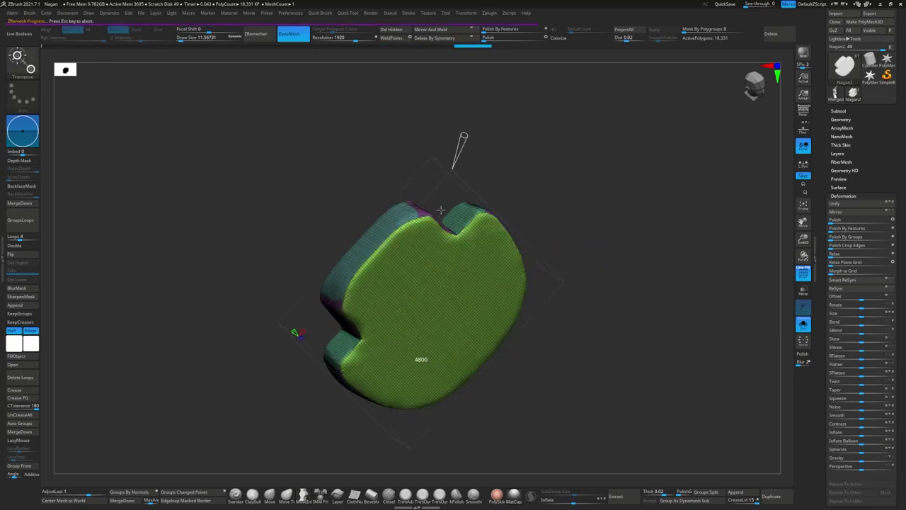
# Step: Stitch the block's faulty corner points together with ZModeler Stitch
pyautogui.moveTo(465, 149)
pyautogui.mouseDown()
pyautogui.moveTo(430, 266)
pyautogui.moveTo(538, 248)
pyautogui.mouseUp()
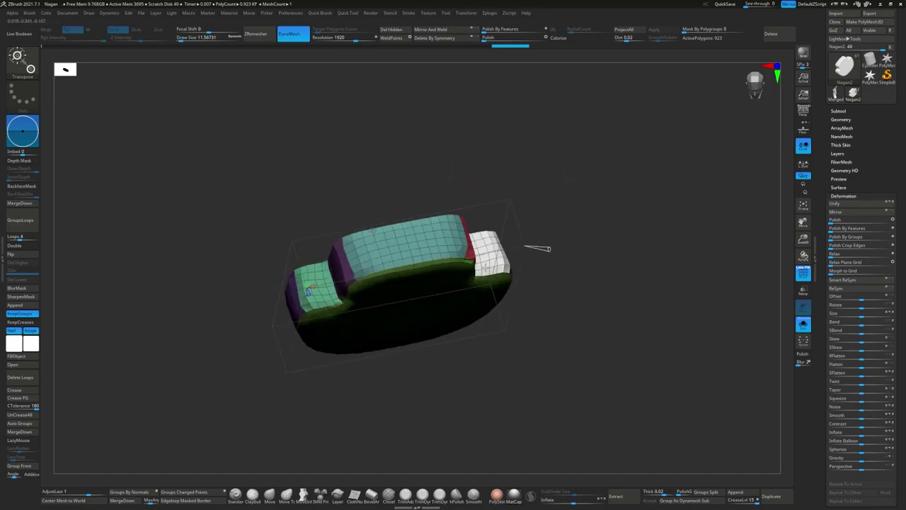
pyautogui.press('b')
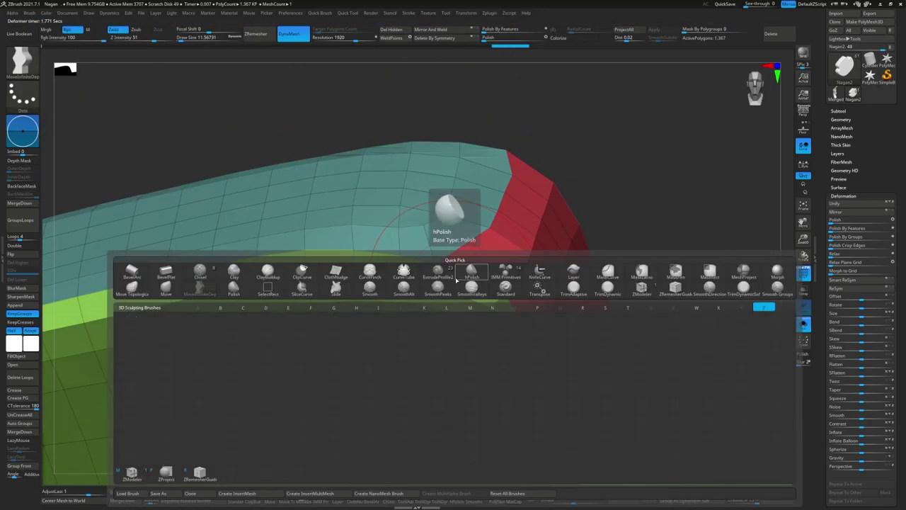
pyautogui.press('z')
pyautogui.press('m')
pyautogui.press('space')
pyautogui.click(484, 298)
pyautogui.moveTo(484, 298); pyautogui.dragTo(441, 205)
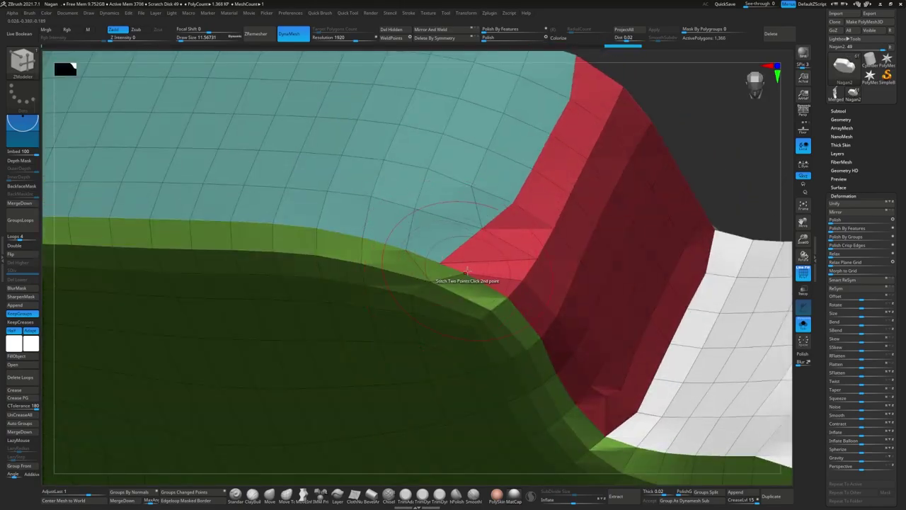
pyautogui.moveTo(441, 205); pyautogui.dragTo(528, 248, button='right')
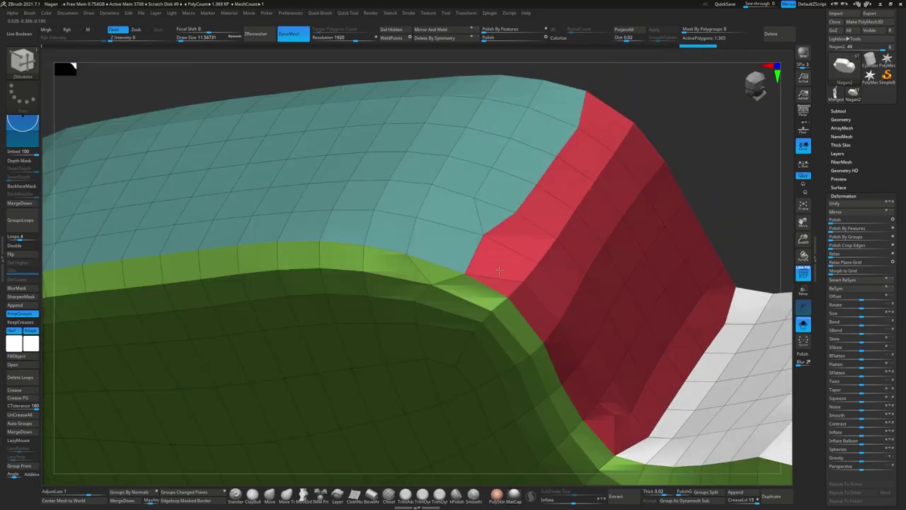
# Step: Subdivide once, rerun ZRemesher for a 462-polygon quad mesh, and save over the project
pyautogui.hotkey('ctrl', 'd')
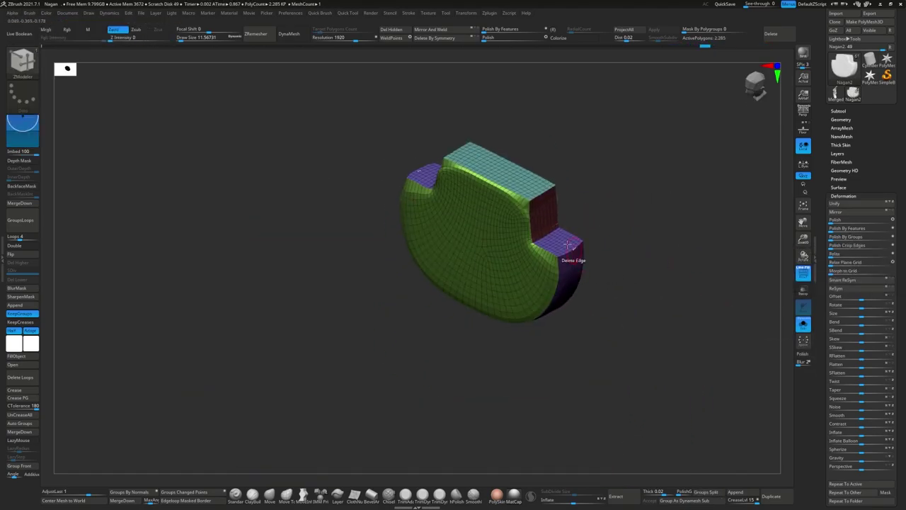
pyautogui.click(263, 35)
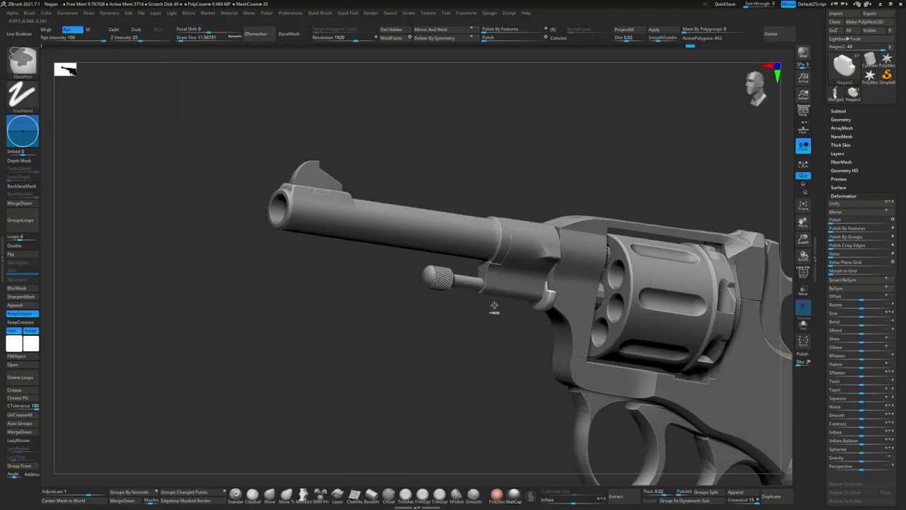
pyautogui.hotkey('ctrl', 's')
pyautogui.click(472, 250)
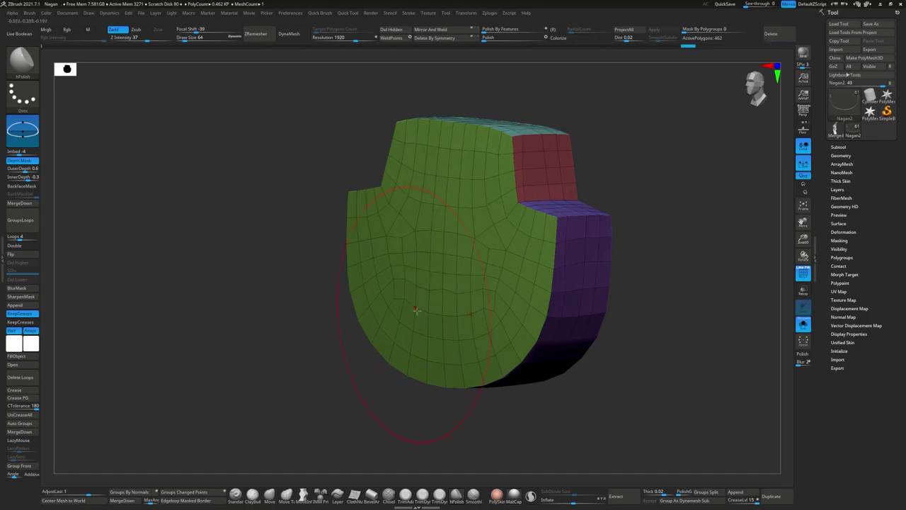
# Step: Resize and position the block against the see-through revolver frame with the Transpose gizmo
pyautogui.moveTo(417, 309); pyautogui.dragTo(415, 165, button='right')
pyautogui.moveTo(503, 250); pyautogui.dragTo(657, 71, button='right')
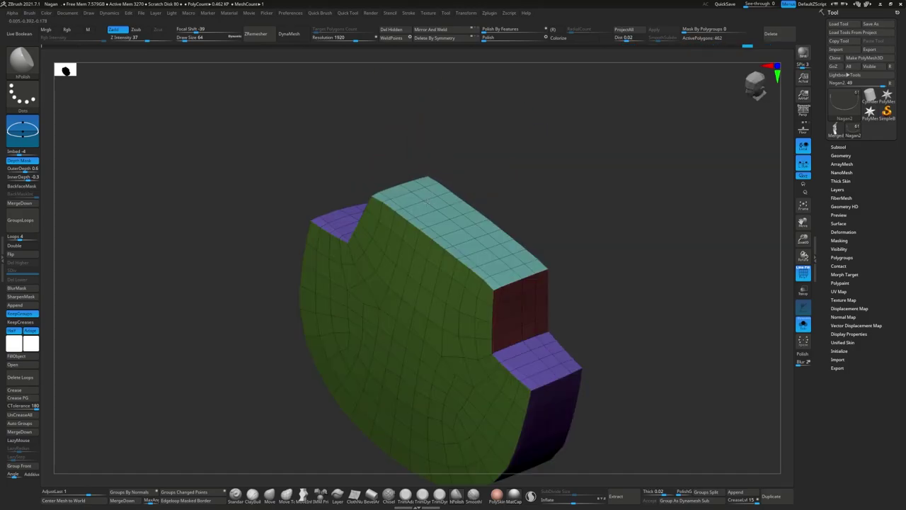
pyautogui.keyDown('shift'); pyautogui.moveTo(540, 350); pyautogui.dragTo(500, 257, button='right'); pyautogui.keyUp('shift')
pyautogui.press('w')
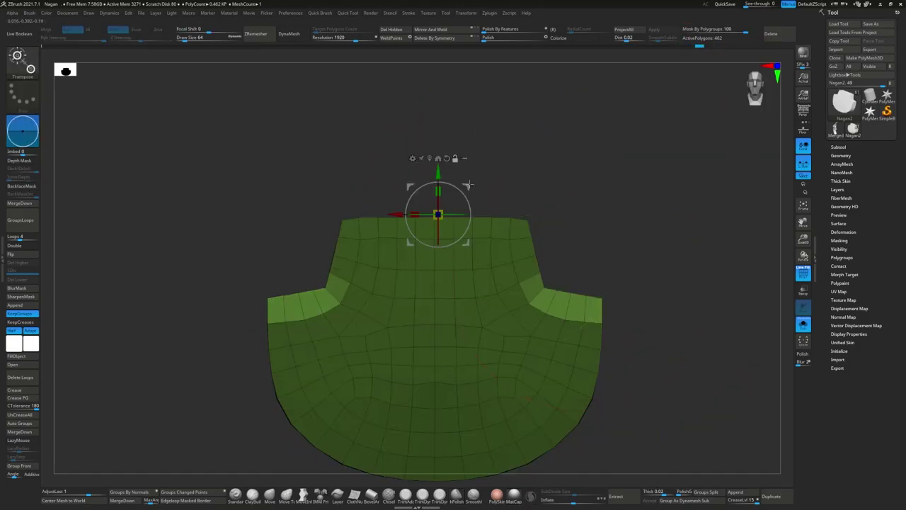
pyautogui.moveTo(603, 267); pyautogui.dragTo(601, 271)
pyautogui.keyDown('ctrl'); pyautogui.moveTo(621, 262); pyautogui.dragTo(609, 305, button='right'); pyautogui.keyUp('ctrl')
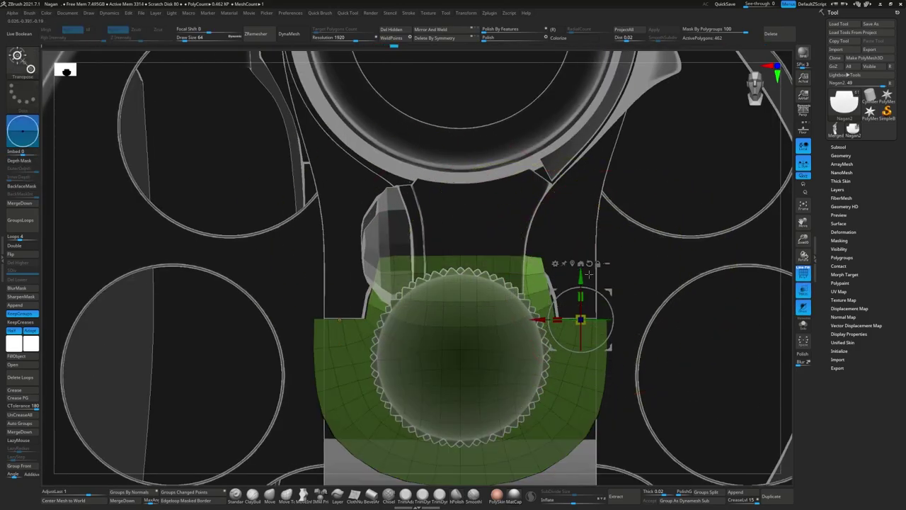
pyautogui.press('s')
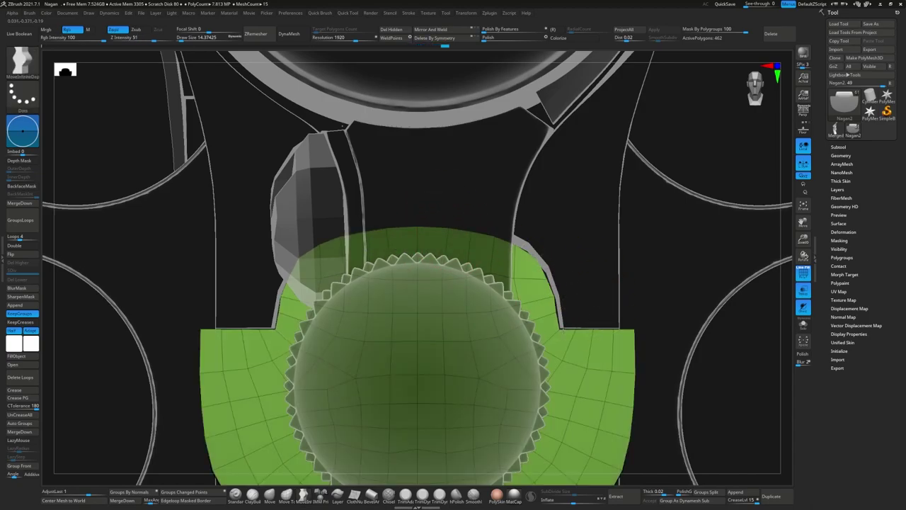
pyautogui.moveTo(504, 277); pyautogui.dragTo(521, 291, button='right')
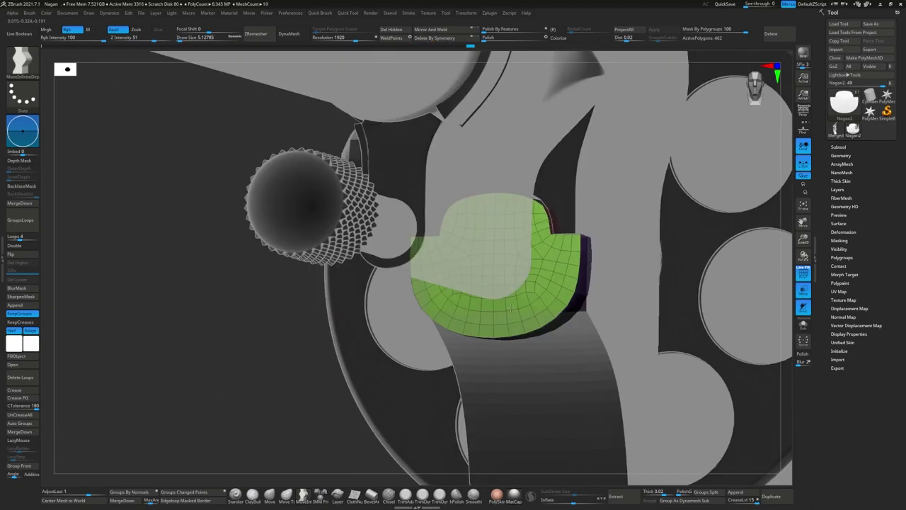
# Step: Compare the block isolated and among the ghosted parts, then bring up ZModeler edge actions
pyautogui.hotkey('shift', 'f')
pyautogui.press('space')
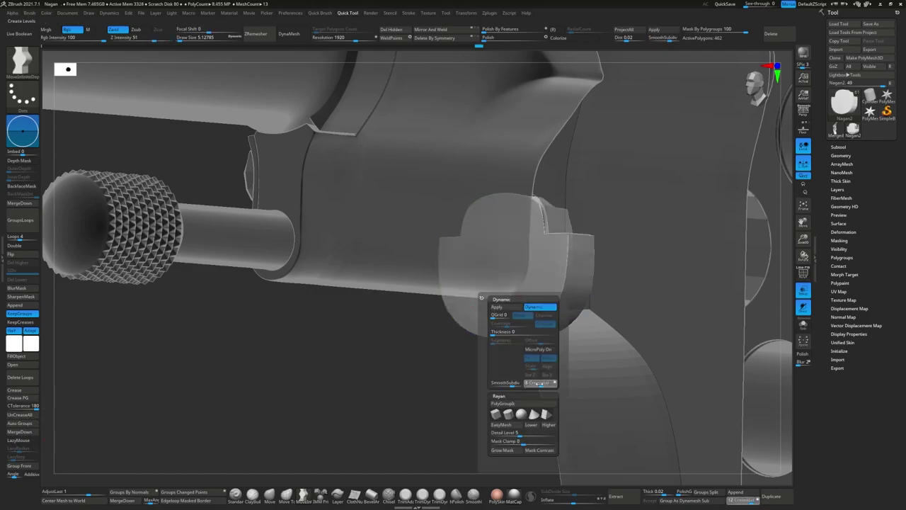
pyautogui.hotkey('ctrl', 'shift', 's')
pyautogui.moveTo(488, 310)
pyautogui.mouseDown(button='right')
pyautogui.moveTo(474, 295)
pyautogui.moveTo(510, 279)
pyautogui.mouseUp(button='right')
pyautogui.keyDown('shift'); pyautogui.moveTo(564, 254); pyautogui.dragTo(546, 259, button='right'); pyautogui.keyUp('shift')
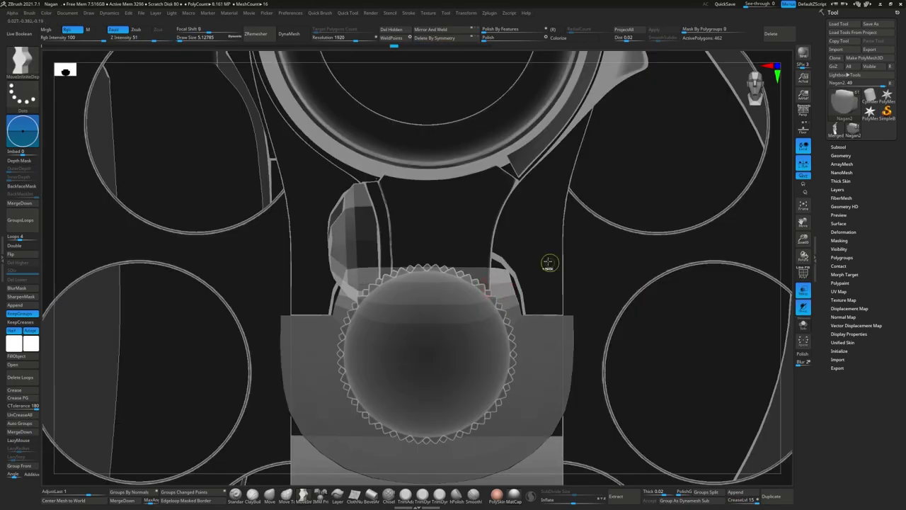
pyautogui.hotkey('ctrl', 'shift', 's')
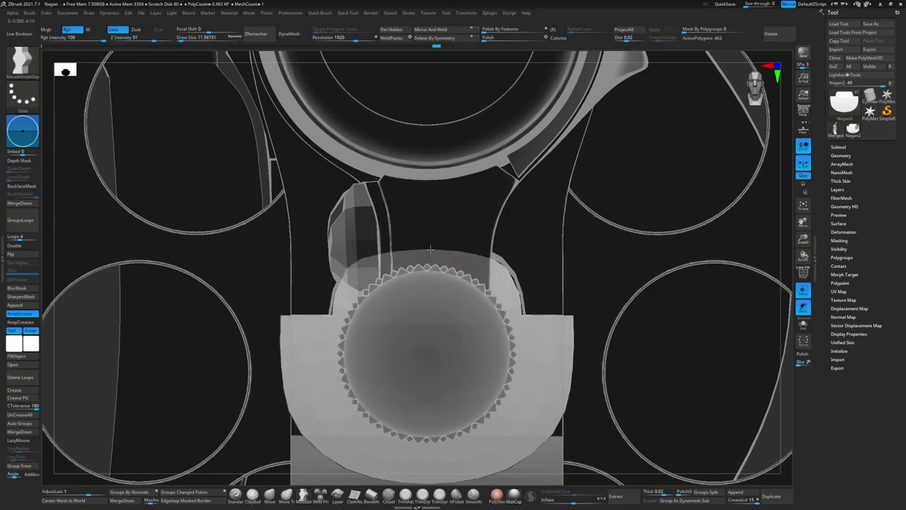
pyautogui.hotkey('shift', 'f')
pyautogui.moveTo(460, 254)
pyautogui.mouseDown(button='right')
pyautogui.moveTo(520, 307)
pyautogui.moveTo(496, 305)
pyautogui.moveTo(506, 314)
pyautogui.moveTo(489, 340)
pyautogui.moveTo(512, 349)
pyautogui.mouseUp(button='right')
pyautogui.press('b')
pyautogui.press('z')
pyautogui.press('m')
pyautogui.press('space')
pyautogui.press('space')
# Step: Move the purple edge loop with the gizmo and check the green face from several angles
pyautogui.press('w')
pyautogui.press('q')
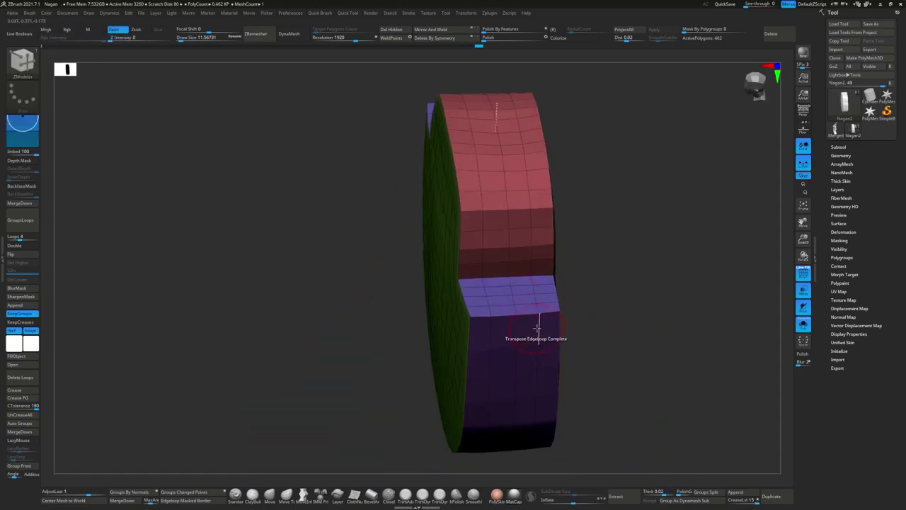
pyautogui.press('w')
pyautogui.moveTo(725, 300)
pyautogui.mouseDown(button='right')
pyautogui.moveTo(482, 255)
pyautogui.moveTo(525, 306)
pyautogui.mouseUp(button='right')
pyautogui.press('q')
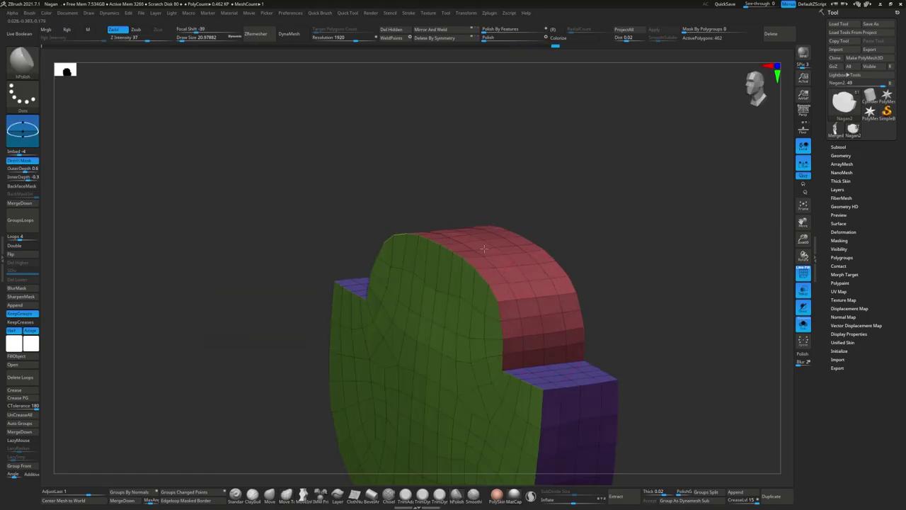
pyautogui.moveTo(483, 248)
pyautogui.mouseDown(button='right')
pyautogui.moveTo(472, 315)
pyautogui.moveTo(500, 293)
pyautogui.moveTo(437, 312)
pyautogui.moveTo(484, 229)
pyautogui.mouseUp(button='right')
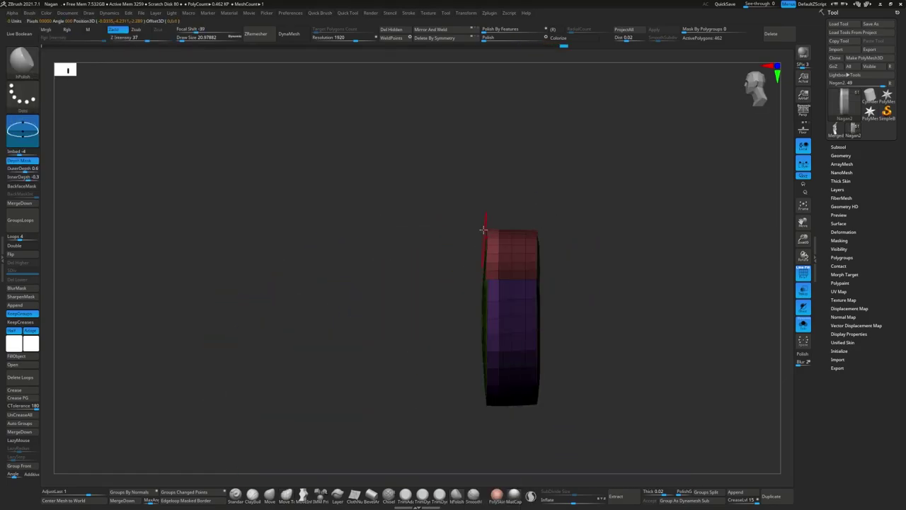
pyautogui.moveTo(486, 459)
pyautogui.mouseDown(button='right')
pyautogui.moveTo(522, 293)
pyautogui.moveTo(563, 401)
pyautogui.moveTo(476, 311)
pyautogui.mouseUp(button='right')
pyautogui.hotkey('shift', 'f')
pyautogui.press('space')
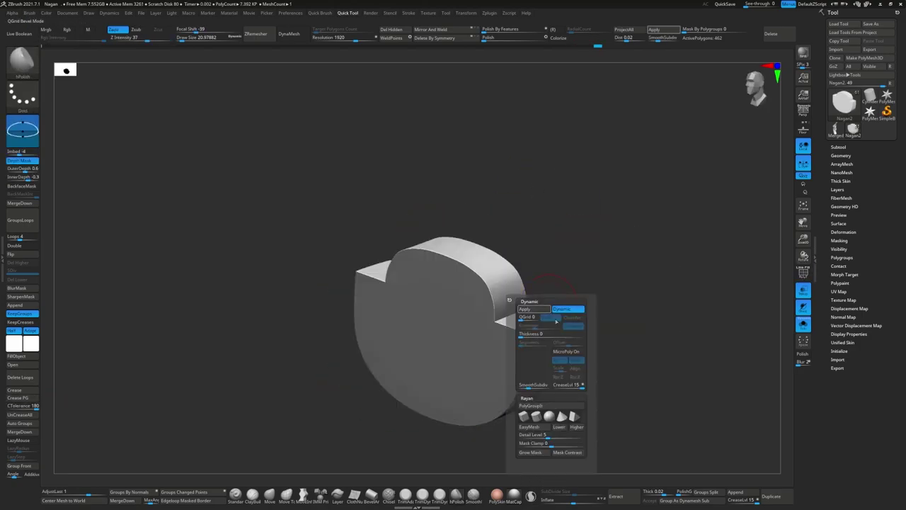
pyautogui.hotkey('shift', 'f')
pyautogui.moveTo(558, 385)
pyautogui.keyDown('alt'); pyautogui.mouseDown(button='right')
pyautogui.moveTo(474, 304)
pyautogui.moveTo(551, 290)
pyautogui.mouseUp(button='right'); pyautogui.keyUp('alt')
# Step: Collapse the extra edges on the red face and curved top, and stitch the open edge closed
pyautogui.press('b')
pyautogui.press('z')
pyautogui.press('m')
pyautogui.press('space')
pyautogui.click(406, 312)
pyautogui.click(479, 303)
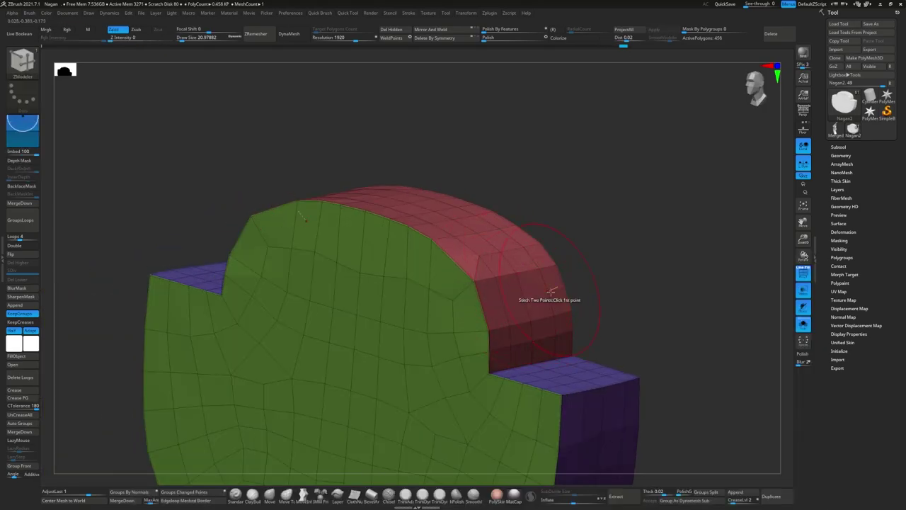
pyautogui.click(566, 287)
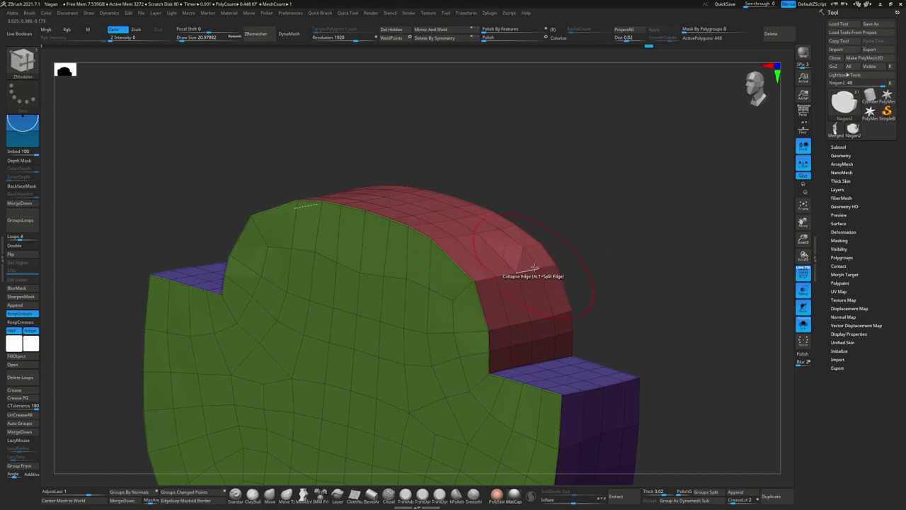
pyautogui.keyDown('shift'); pyautogui.moveTo(535, 267); pyautogui.dragTo(464, 353, button='right'); pyautogui.keyUp('shift')
# Step: Check the collapsed 442-polygon part's shape with Move Topological from front and three-quarter views
pyautogui.press('s')
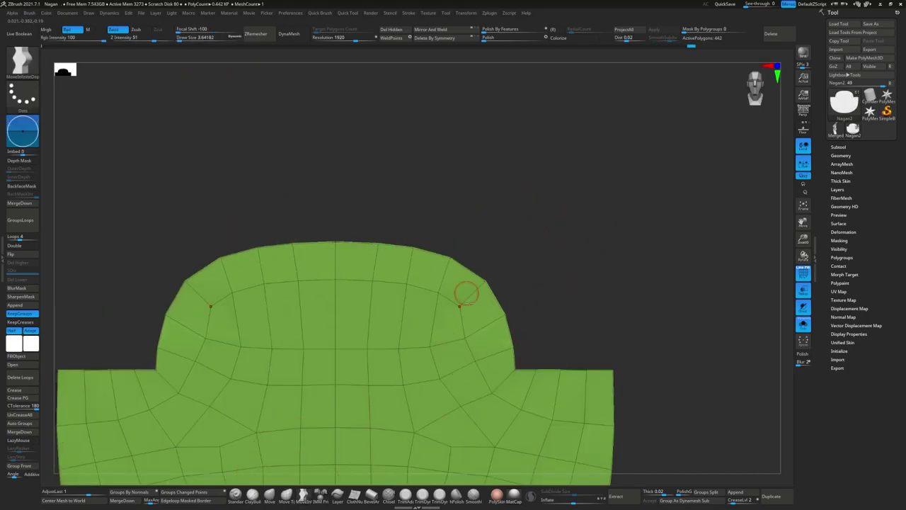
pyautogui.moveTo(483, 401)
pyautogui.mouseDown(button='right')
pyautogui.moveTo(394, 318)
pyautogui.moveTo(514, 287)
pyautogui.mouseUp(button='right')
pyautogui.press('b')
pyautogui.press('m')
pyautogui.press('t')
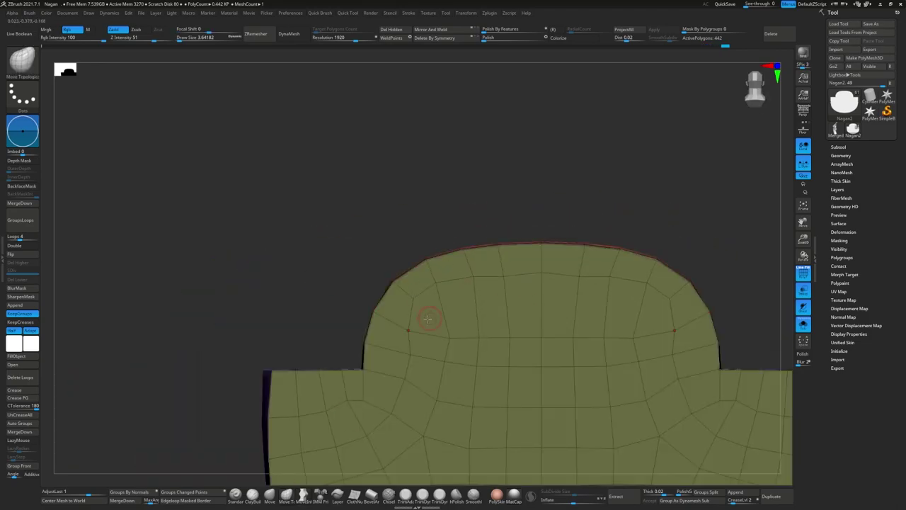
pyautogui.moveTo(428, 318); pyautogui.dragTo(789, 322, button='right')
pyautogui.hotkey('shift', 'f')
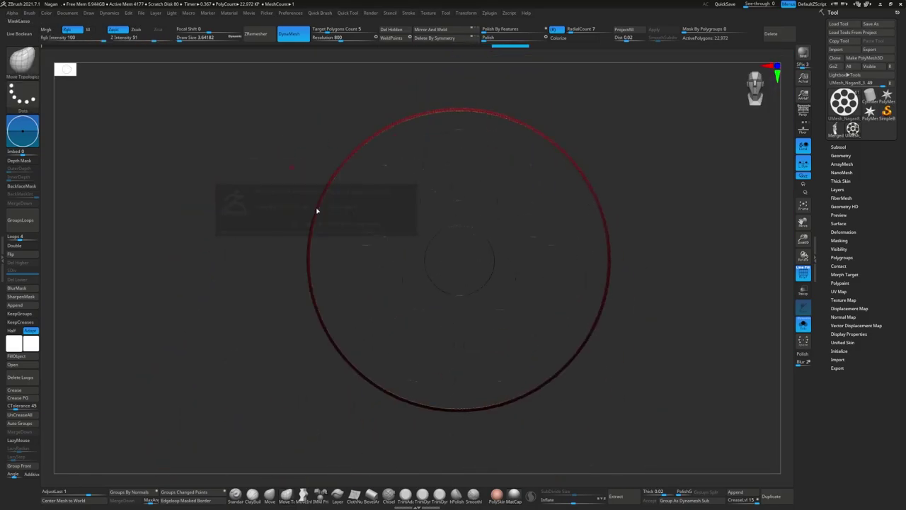
# Step: Mask the cylinder plate and cut a SliceCirc ring around each chamber hole
pyautogui.keyDown('ctrl'); pyautogui.moveTo(320, 274); pyautogui.dragTo(423, 121); pyautogui.keyUp('ctrl')
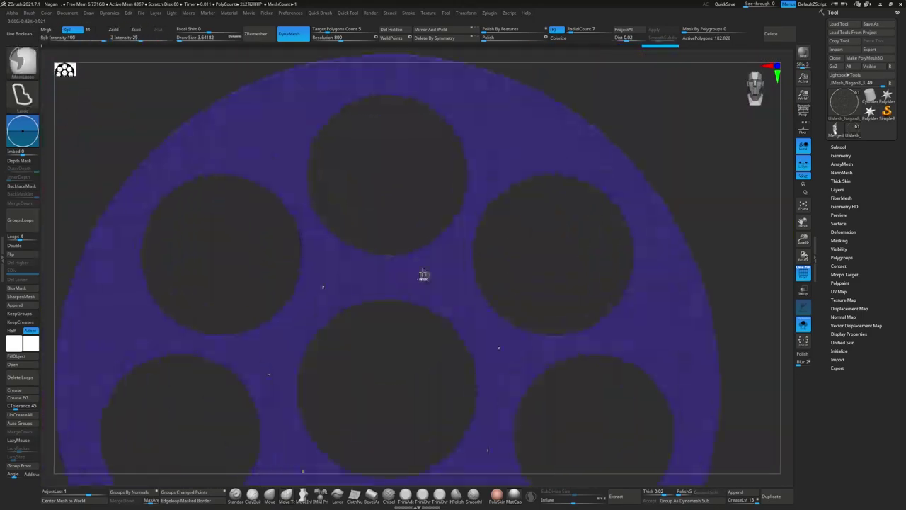
pyautogui.keyDown('ctrl'); pyautogui.keyDown('shift'); pyautogui.moveTo(354, 193); pyautogui.dragTo(469, 312); pyautogui.keyUp('shift'); pyautogui.keyUp('ctrl')
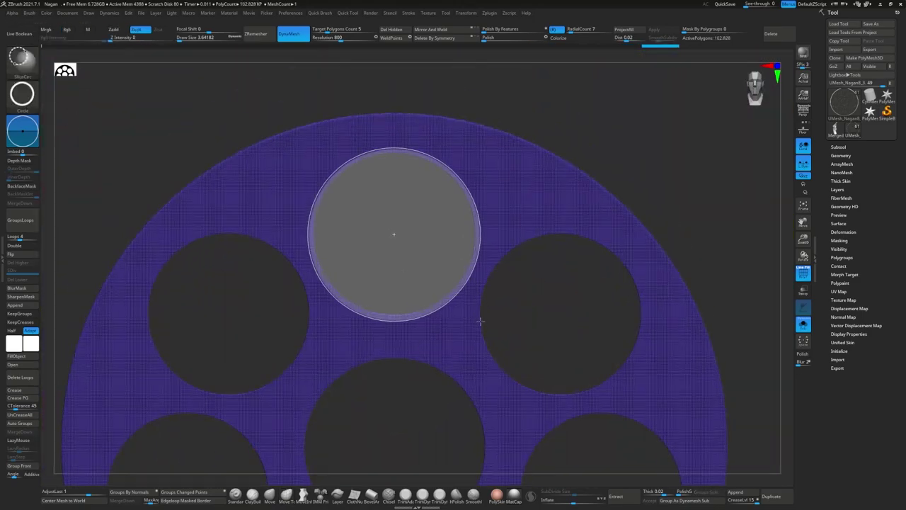
pyautogui.keyDown('ctrl'); pyautogui.keyDown('shift'); pyautogui.moveTo(283, 151); pyautogui.dragTo(456, 326); pyautogui.keyUp('shift'); pyautogui.keyUp('ctrl')
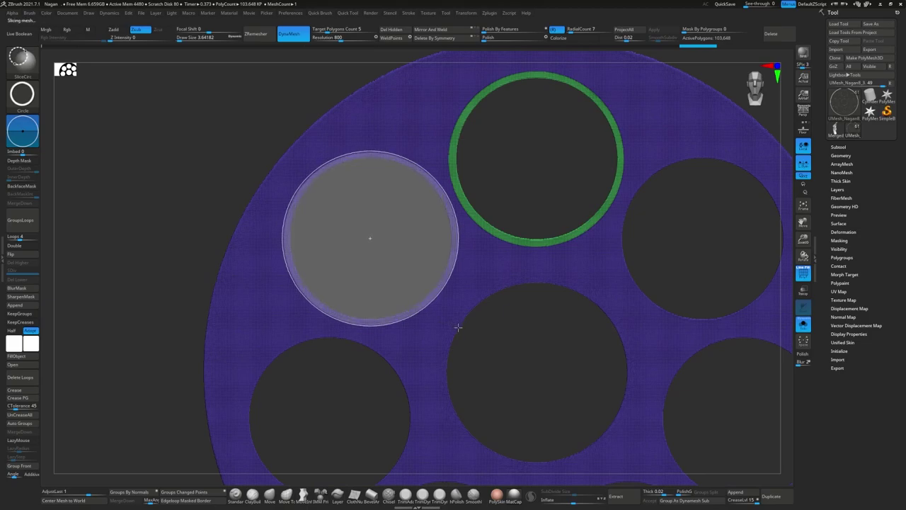
pyautogui.keyDown('ctrl'); pyautogui.keyDown('shift'); pyautogui.moveTo(275, 205); pyautogui.dragTo(439, 368); pyautogui.keyUp('shift'); pyautogui.keyUp('ctrl')
pyautogui.keyDown('ctrl'); pyautogui.keyDown('shift'); pyautogui.moveTo(432, 318); pyautogui.dragTo(520, 407); pyautogui.keyUp('shift'); pyautogui.keyUp('ctrl')
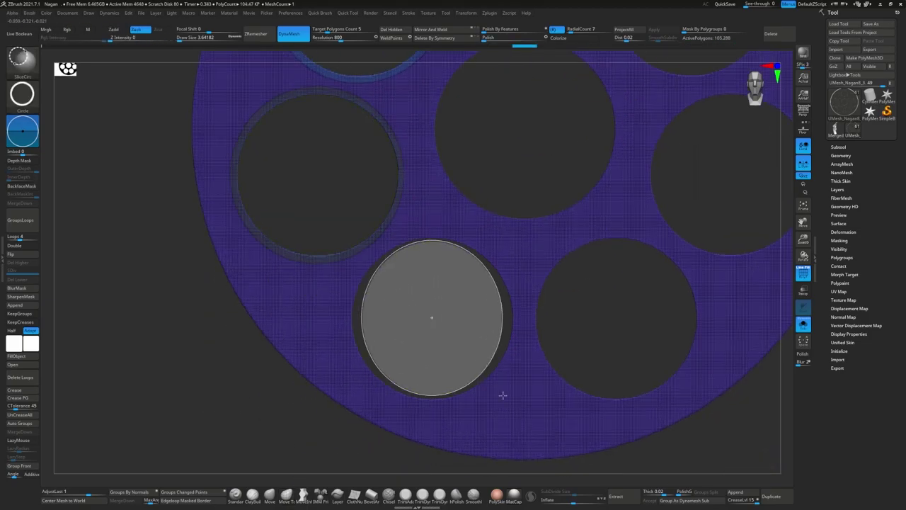
pyautogui.keyDown('ctrl'); pyautogui.keyDown('shift'); pyautogui.moveTo(531, 232); pyautogui.dragTo(706, 404); pyautogui.keyUp('shift'); pyautogui.keyUp('ctrl')
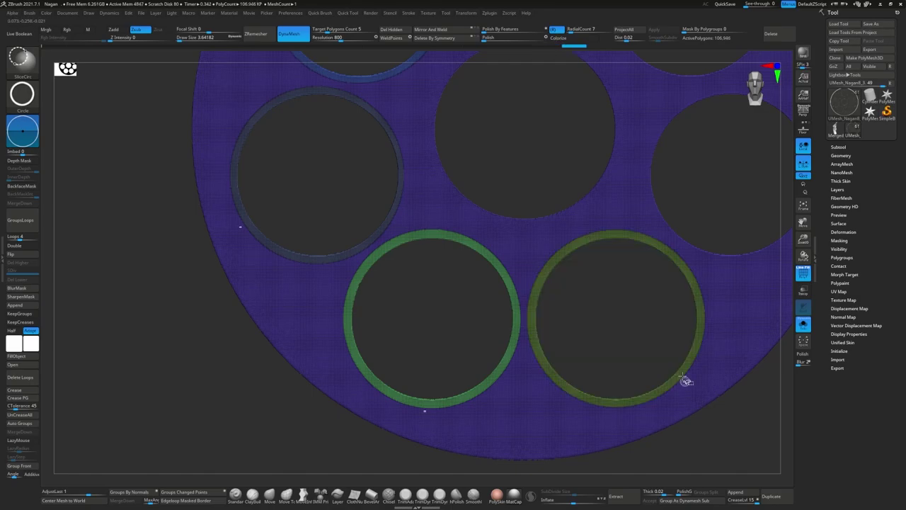
pyautogui.keyDown('ctrl'); pyautogui.keyDown('shift'); pyautogui.moveTo(453, 159); pyautogui.dragTo(630, 338); pyautogui.keyUp('shift'); pyautogui.keyUp('ctrl')
pyautogui.keyDown('ctrl'); pyautogui.keyDown('shift'); pyautogui.moveTo(423, 130); pyautogui.dragTo(585, 296); pyautogui.keyUp('shift'); pyautogui.keyUp('ctrl')
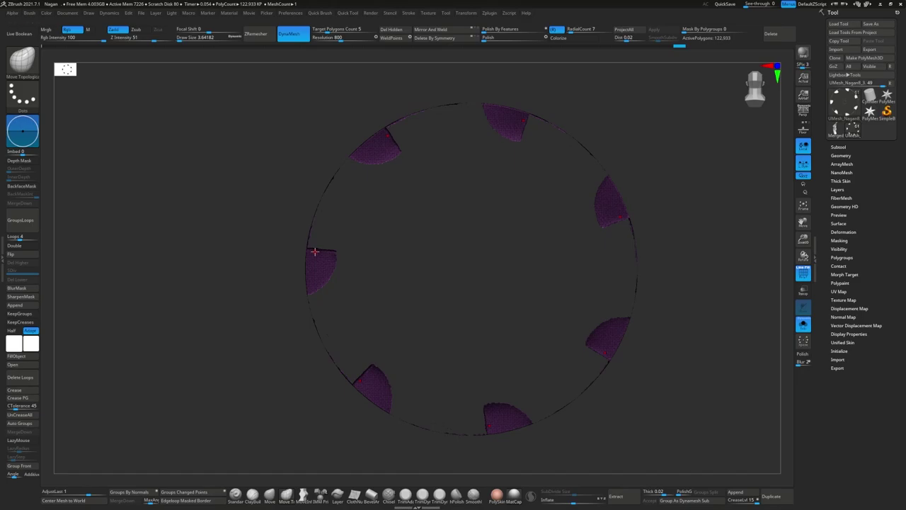
# Step: Slice a circle spanning the whole ring and trim a circular hole from its centre
pyautogui.keyDown('ctrl'); pyautogui.keyDown('shift'); pyautogui.moveTo(471, 269); pyautogui.dragTo(634, 434); pyautogui.keyUp('shift'); pyautogui.keyUp('ctrl')
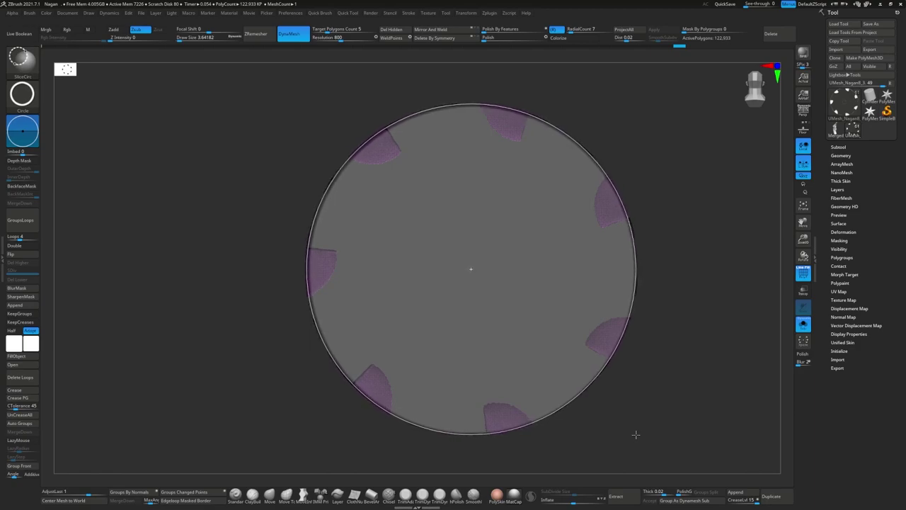
pyautogui.moveTo(635, 435); pyautogui.dragTo(249, 289)
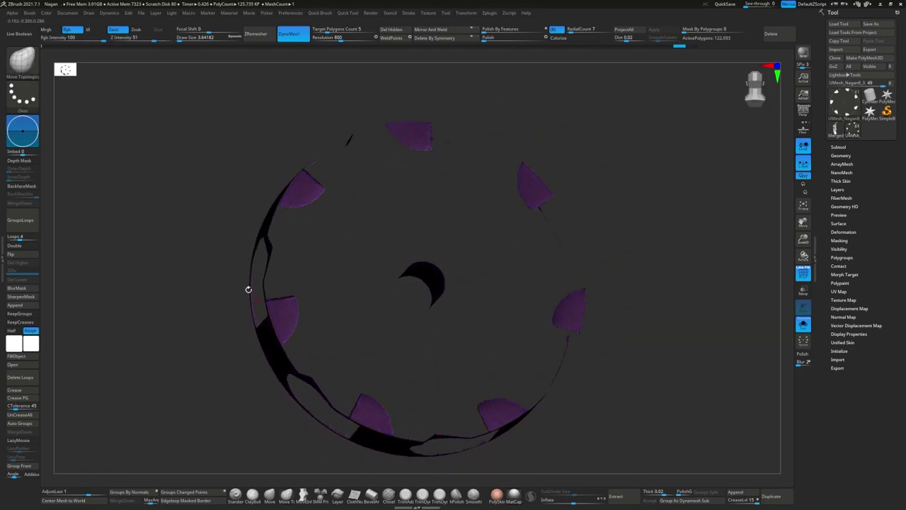
pyautogui.press('b')
pyautogui.click(473, 102)
pyautogui.keyDown('ctrl'); pyautogui.keyDown('shift'); pyautogui.moveTo(429, 252); pyautogui.dragTo(456, 283); pyautogui.keyUp('shift'); pyautogui.keyUp('ctrl')
pyautogui.moveTo(496, 305); pyautogui.dragTo(324, 177)
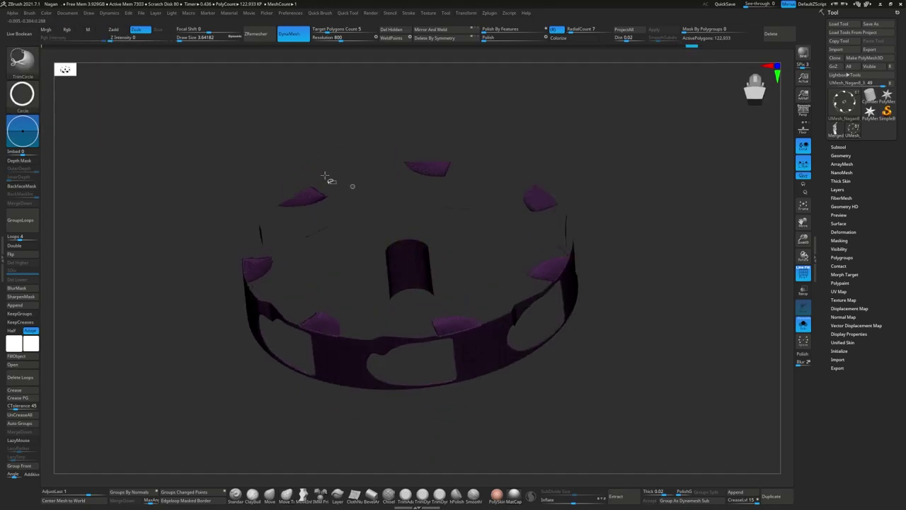
# Step: Slice a circle from the ring's centre out to its outer edge in top-down view
pyautogui.press('b')
pyautogui.press('m')
pyautogui.press('t')
pyautogui.keyDown('shift'); pyautogui.moveTo(403, 261); pyautogui.dragTo(408, 286); pyautogui.keyUp('shift')
pyautogui.keyDown('ctrl'); pyautogui.keyDown('shift'); pyautogui.moveTo(408, 287); pyautogui.dragTo(572, 454); pyautogui.keyUp('shift'); pyautogui.keyUp('ctrl')
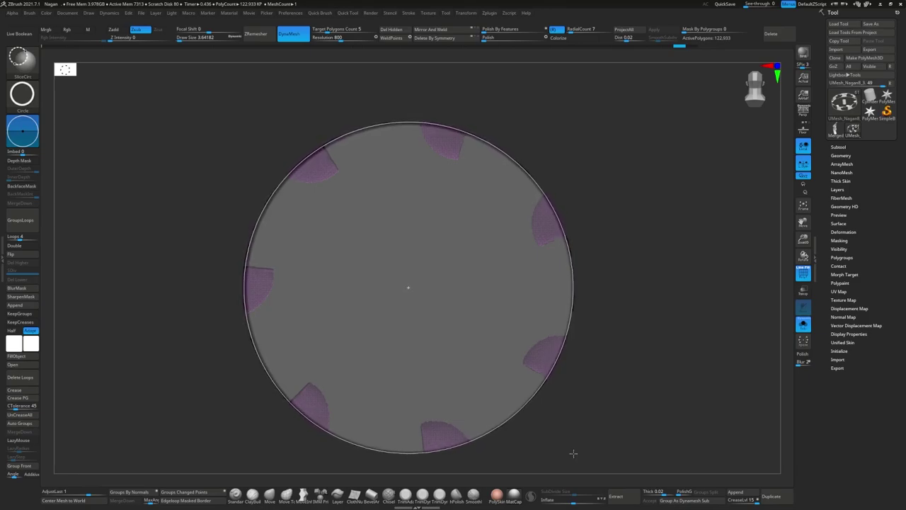
pyautogui.moveTo(573, 456); pyautogui.dragTo(262, 277)
# Step: Cut a SliceRect rectangle across the side of the ring
pyautogui.press('b')
pyautogui.press('m')
pyautogui.press('t')
pyautogui.moveTo(299, 303)
pyautogui.mouseDown()
pyautogui.moveTo(289, 308)
pyautogui.moveTo(482, 324)
pyautogui.moveTo(426, 329)
pyautogui.mouseUp()
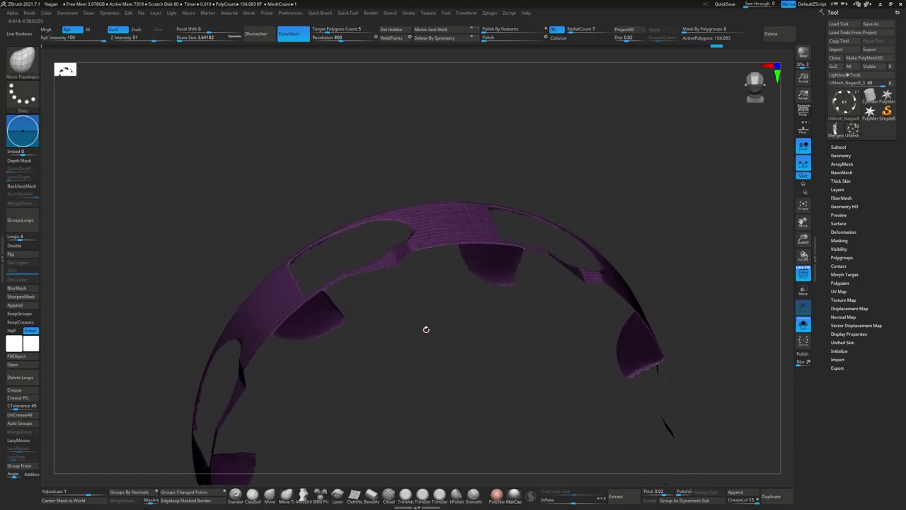
pyautogui.moveTo(356, 269); pyautogui.dragTo(350, 271)
pyautogui.press('b')
pyautogui.press('s')
pyautogui.press('r')
pyautogui.keyDown('ctrl'); pyautogui.keyDown('shift'); pyautogui.moveTo(321, 206); pyautogui.dragTo(415, 277); pyautogui.keyUp('shift'); pyautogui.keyUp('ctrl')
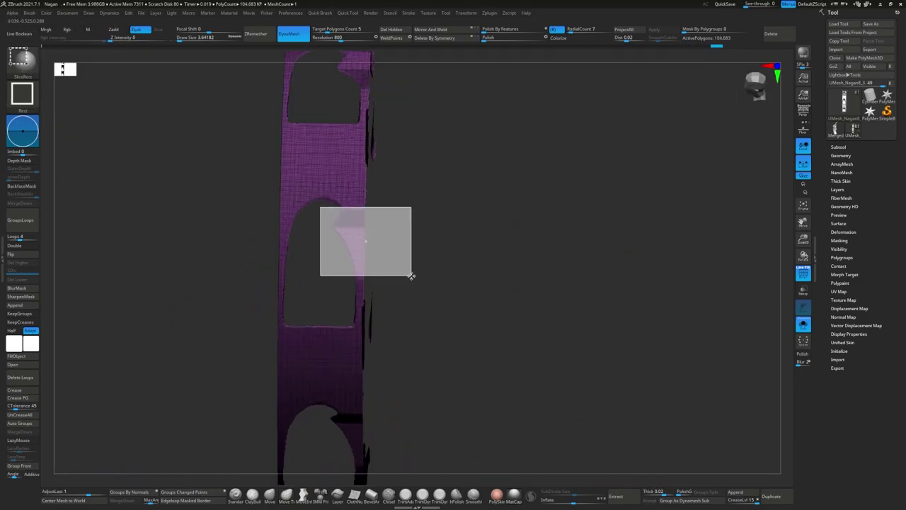
pyautogui.moveTo(351, 274)
pyautogui.mouseDown()
pyautogui.moveTo(425, 283)
pyautogui.moveTo(379, 339)
pyautogui.moveTo(444, 366)
pyautogui.mouseUp()
# Step: Lasso-mask the purple wedge piece and view the arch's inner face
pyautogui.press('b')
pyautogui.press('s')
pyautogui.press('c')
pyautogui.keyDown('ctrl'); pyautogui.moveTo(386, 368); pyautogui.dragTo(383, 373); pyautogui.keyUp('ctrl')
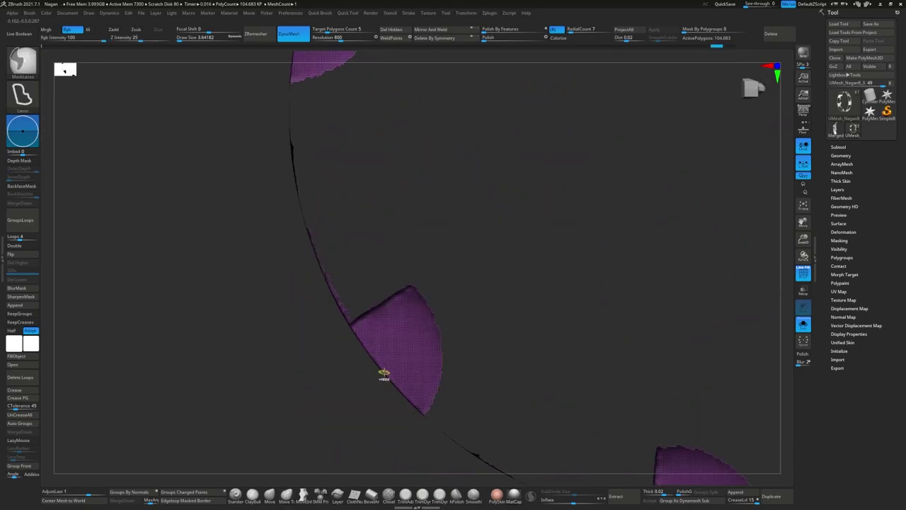
pyautogui.moveTo(490, 326); pyautogui.dragTo(350, 281)
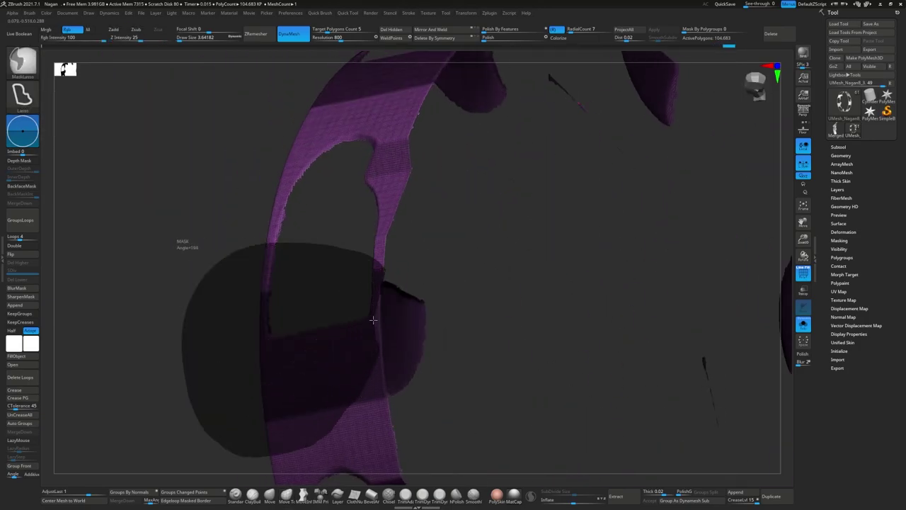
pyautogui.press('b')
pyautogui.click(171, 73)
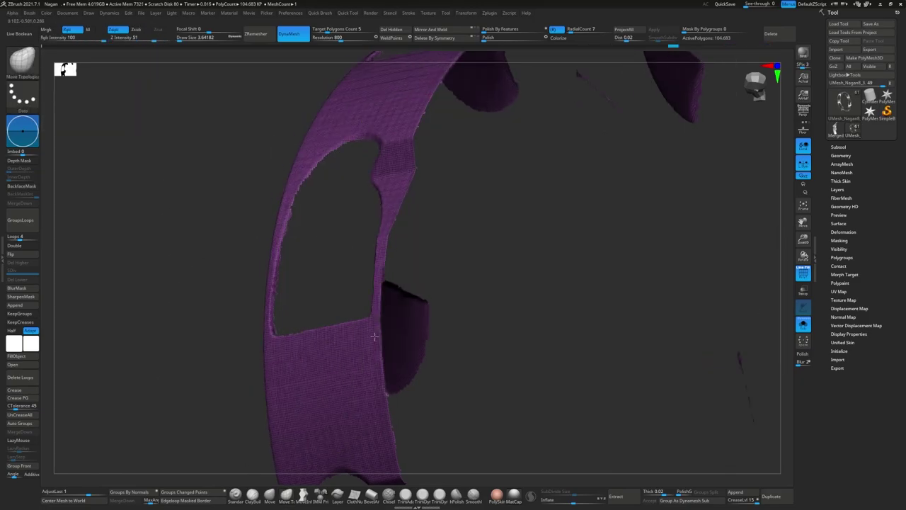
pyautogui.moveTo(380, 324)
pyautogui.mouseDown()
pyautogui.moveTo(406, 238)
pyautogui.moveTo(392, 308)
pyautogui.mouseUp()
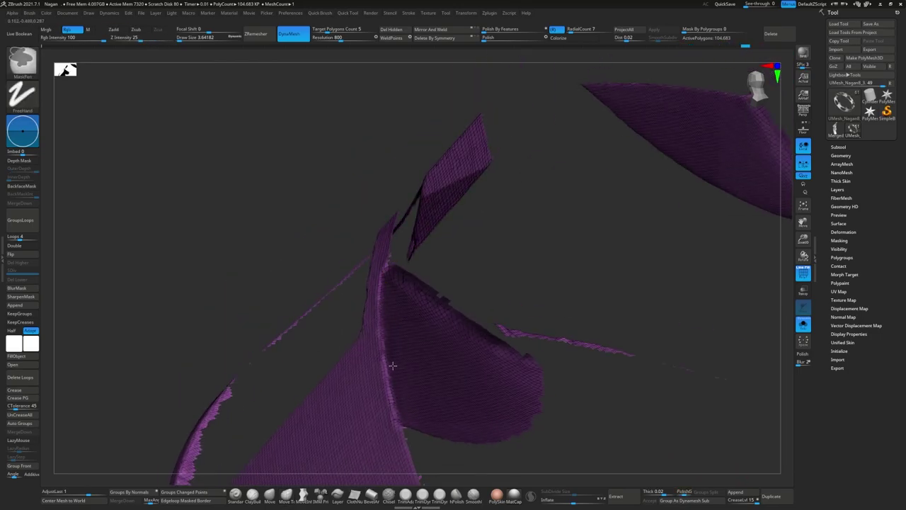
# Step: Isolate the two green wedge pieces, then bring the hidden mesh parts back
pyautogui.keyDown('ctrl'); pyautogui.keyDown('shift'); pyautogui.click(367, 295); pyautogui.keyUp('shift'); pyautogui.keyUp('ctrl')
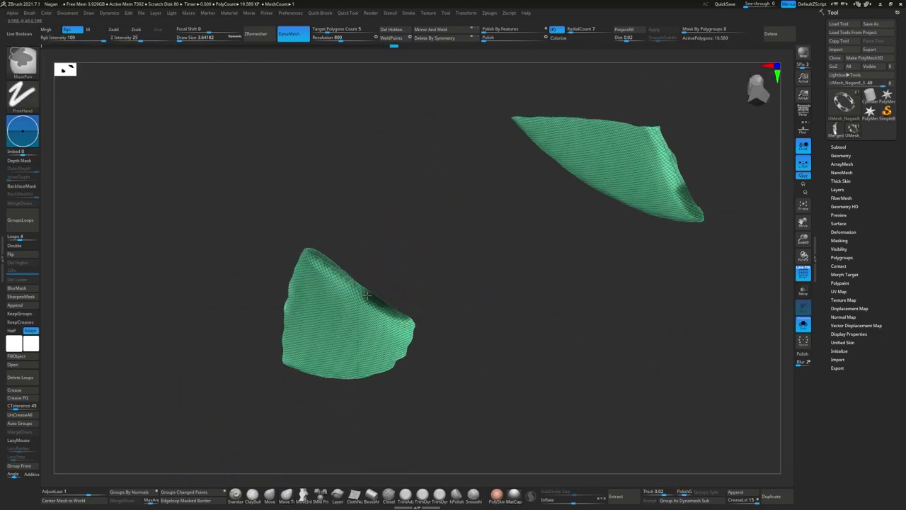
pyautogui.keyDown('ctrl'); pyautogui.keyDown('shift'); pyautogui.click(397, 279); pyautogui.keyUp('shift'); pyautogui.keyUp('ctrl')
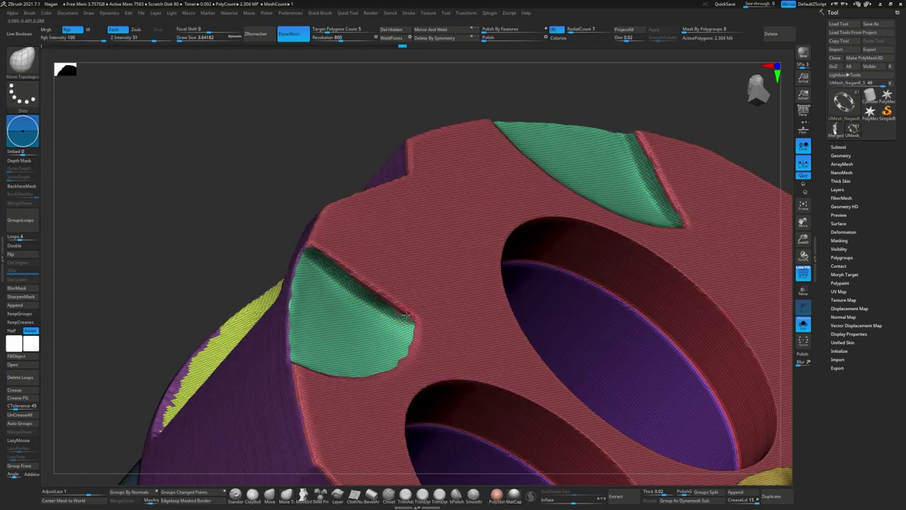
pyautogui.hotkey('ctrl', 'z')
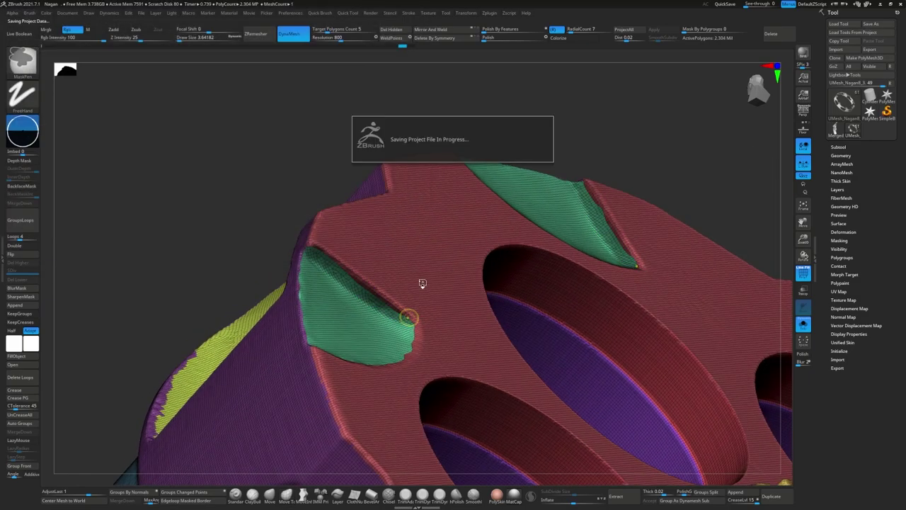
pyautogui.hotkey('ctrl', 'shift', 'z')
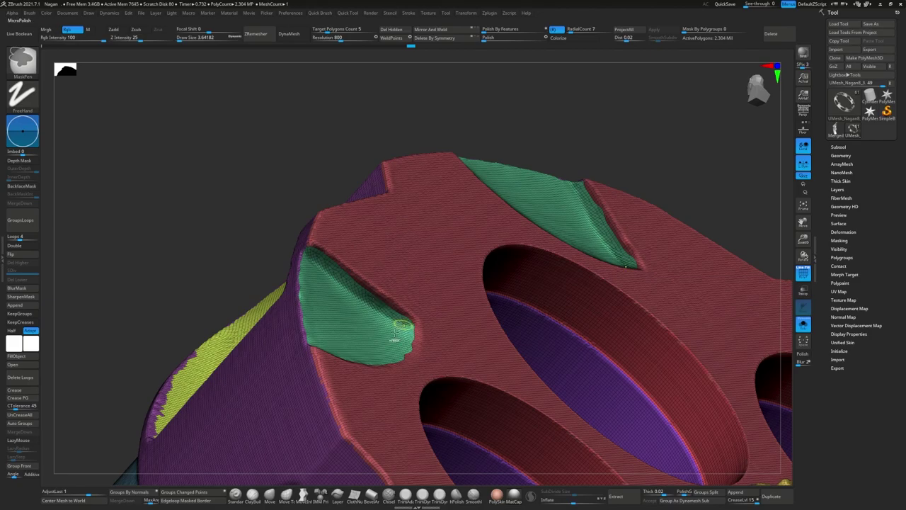
pyautogui.hotkey('ctrl', 'z')
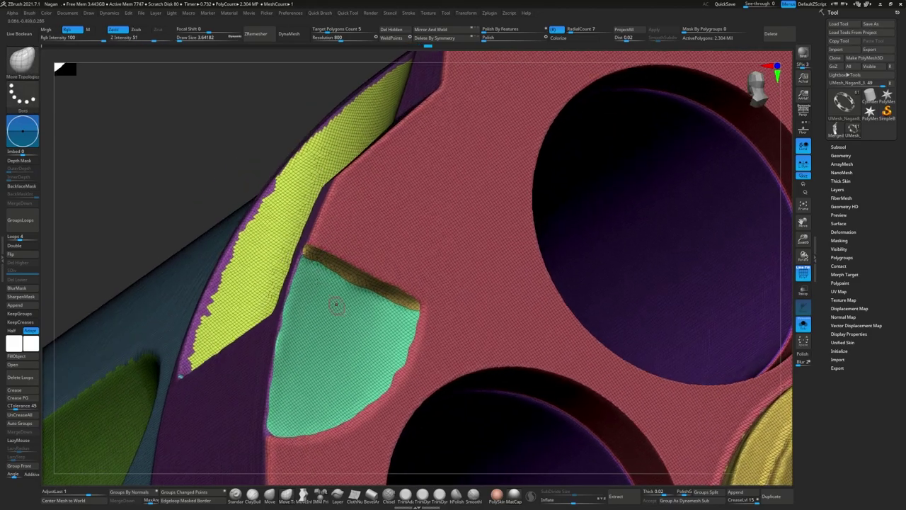
# Step: Mask the green patch's top edge, isolate it and regroup it as a new yellow polygroup
pyautogui.keyDown('ctrl'); pyautogui.moveTo(319, 202); pyautogui.dragTo(431, 257); pyautogui.keyUp('ctrl')
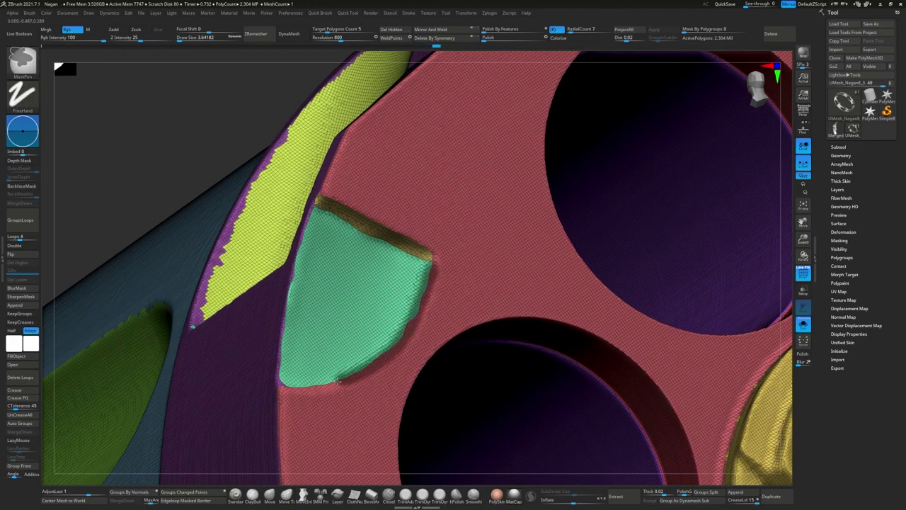
pyautogui.keyDown('ctrl'); pyautogui.keyDown('shift'); pyautogui.click(311, 382); pyautogui.keyUp('shift'); pyautogui.keyUp('ctrl')
pyautogui.hotkey('ctrl', 'w')
pyautogui.keyDown('ctrl'); pyautogui.keyDown('shift'); pyautogui.click(465, 257); pyautogui.keyUp('shift'); pyautogui.keyUp('ctrl')
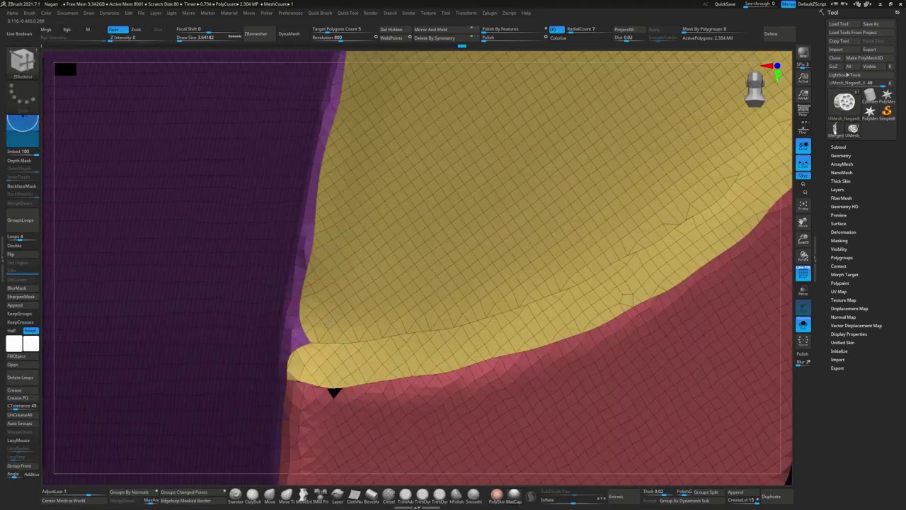
pyautogui.keyDown('ctrl'); pyautogui.moveTo(334, 393); pyautogui.dragTo(298, 327, button='right'); pyautogui.keyUp('ctrl')
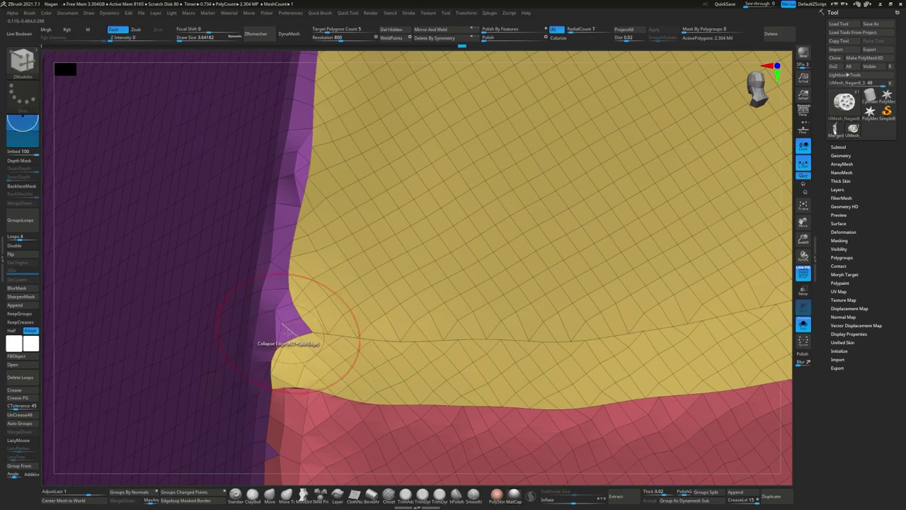
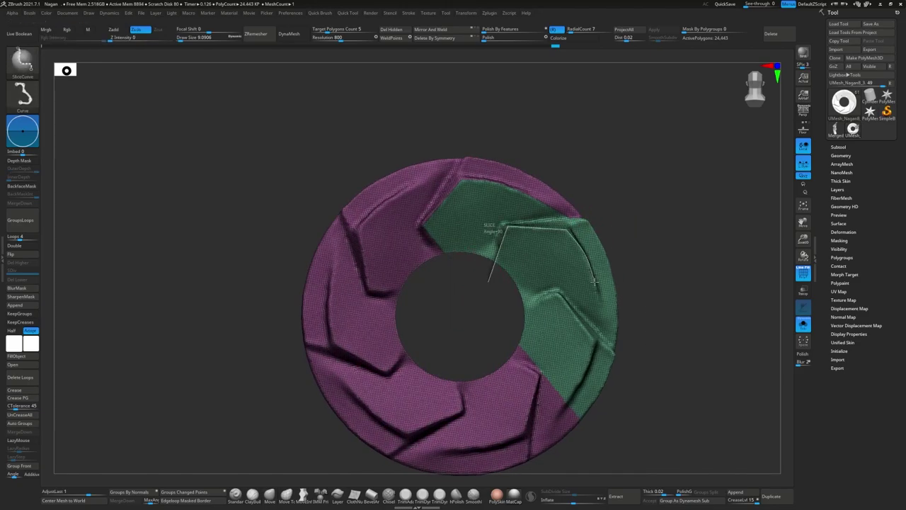
# Step: Slice the ring into more coloured polygroups, splitting a blue group off the green section
pyautogui.keyDown('ctrl'); pyautogui.keyDown('shift'); pyautogui.moveTo(605, 340); pyautogui.dragTo(616, 366); pyautogui.keyUp('shift'); pyautogui.keyUp('ctrl')
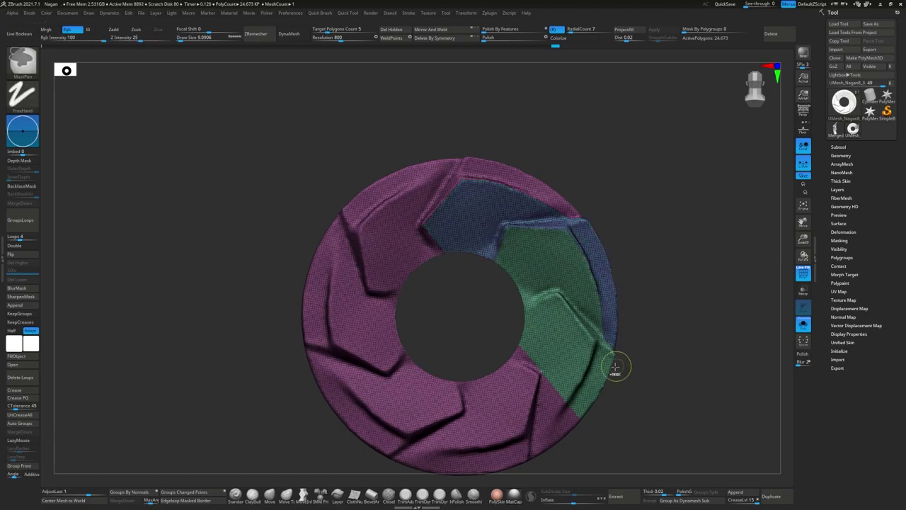
pyautogui.moveTo(527, 317); pyautogui.dragTo(512, 271)
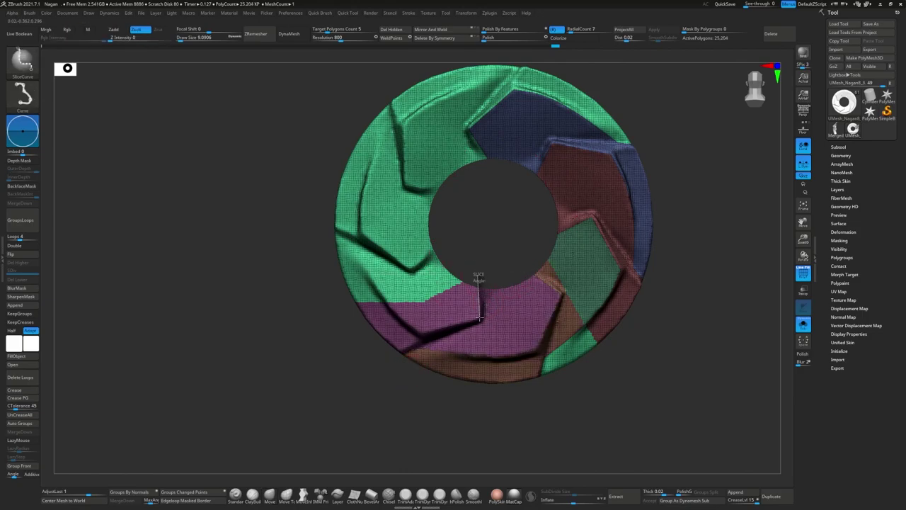
pyautogui.moveTo(311, 225)
pyautogui.keyDown('ctrl'); pyautogui.keyDown('shift'); pyautogui.mouseDown()
pyautogui.moveTo(459, 289)
pyautogui.moveTo(441, 311)
pyautogui.mouseUp(); pyautogui.keyUp('shift'); pyautogui.keyUp('ctrl')
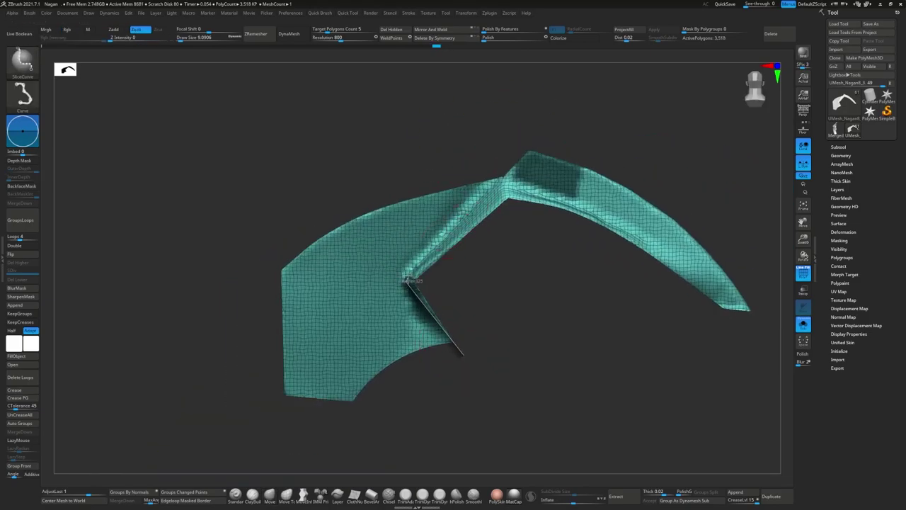
# Step: Slice the isolated teal strip three times along its bend, then unhide the whole model
pyautogui.moveTo(517, 158); pyautogui.dragTo(393, 281)
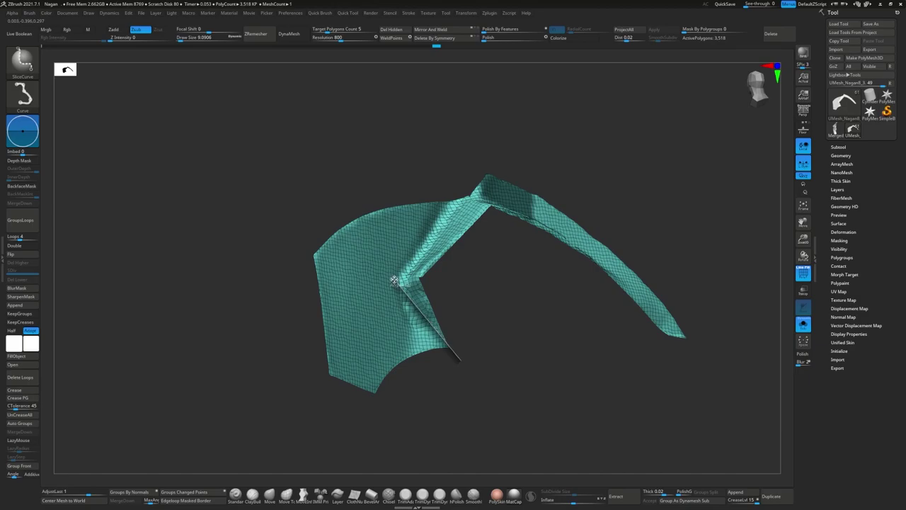
pyautogui.moveTo(462, 184); pyautogui.dragTo(460, 353)
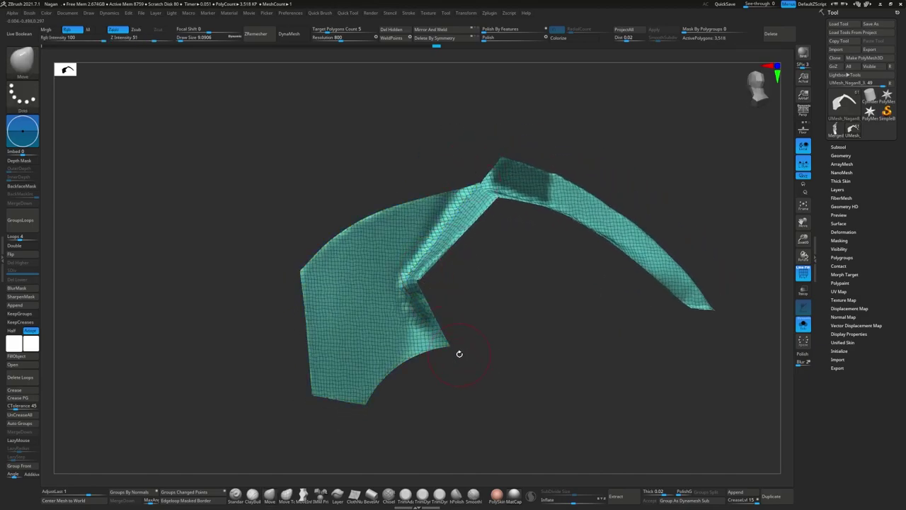
pyautogui.moveTo(494, 149)
pyautogui.mouseDown()
pyautogui.moveTo(442, 213)
pyautogui.moveTo(403, 291)
pyautogui.mouseUp()
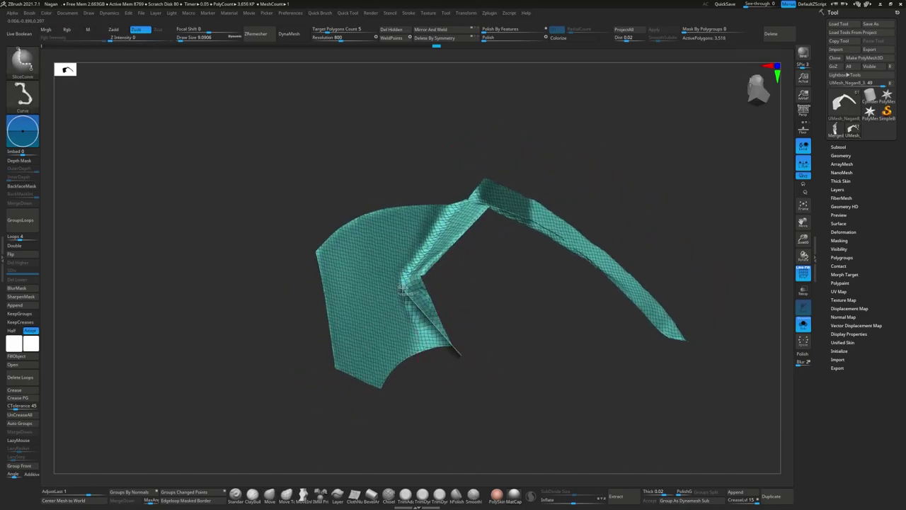
pyautogui.moveTo(474, 169)
pyautogui.mouseDown()
pyautogui.moveTo(411, 315)
pyautogui.moveTo(360, 257)
pyautogui.mouseUp()
pyautogui.moveTo(675, 252)
pyautogui.mouseDown()
pyautogui.moveTo(496, 283)
pyautogui.moveTo(609, 253)
pyautogui.moveTo(464, 267)
pyautogui.moveTo(382, 301)
pyautogui.moveTo(412, 287)
pyautogui.moveTo(461, 415)
pyautogui.moveTo(561, 310)
pyautogui.mouseUp()
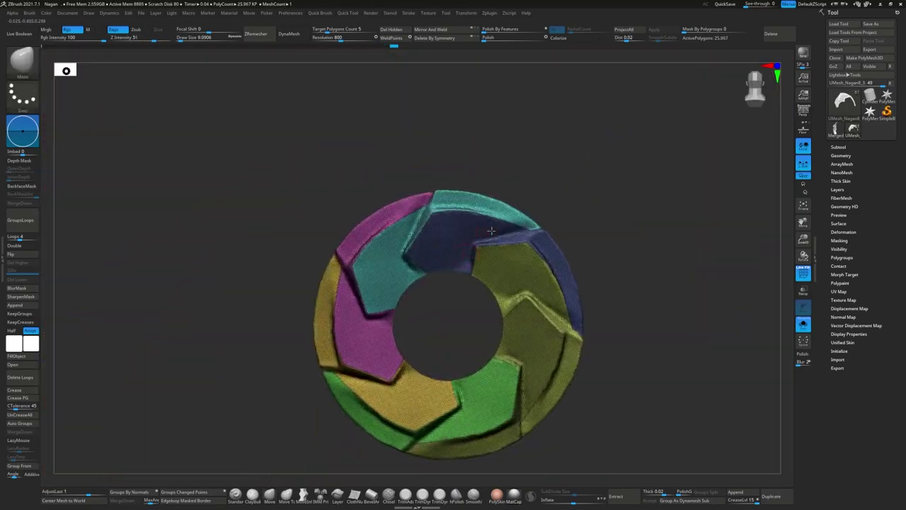
# Step: Auto-group the ring with the PolyGroupIt plugin and unhide the red holed plate around it
pyautogui.click(489, 13)
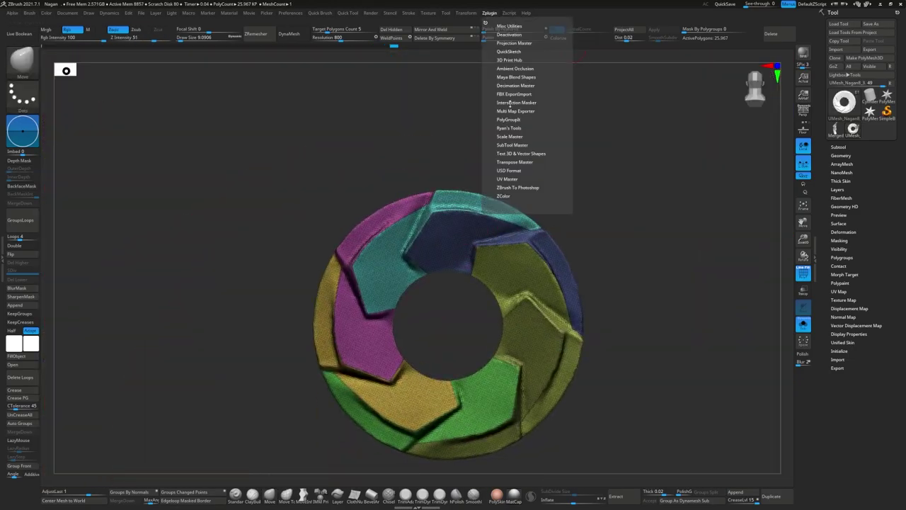
pyautogui.click(513, 131)
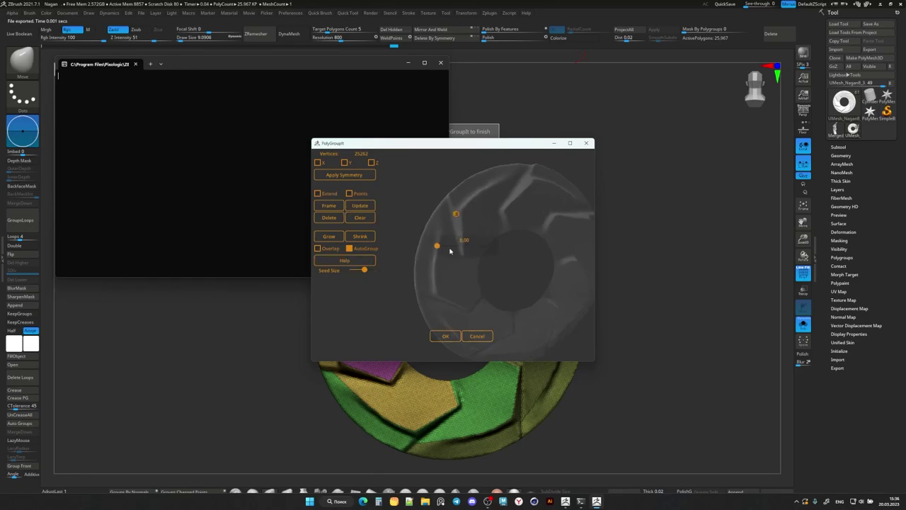
pyautogui.click(477, 335)
pyautogui.moveTo(478, 233)
pyautogui.mouseDown()
pyautogui.moveTo(475, 191)
pyautogui.moveTo(590, 191)
pyautogui.mouseUp()
pyautogui.keyDown('ctrl'); pyautogui.keyDown('shift'); pyautogui.click(589, 191); pyautogui.keyUp('shift'); pyautogui.keyUp('ctrl')
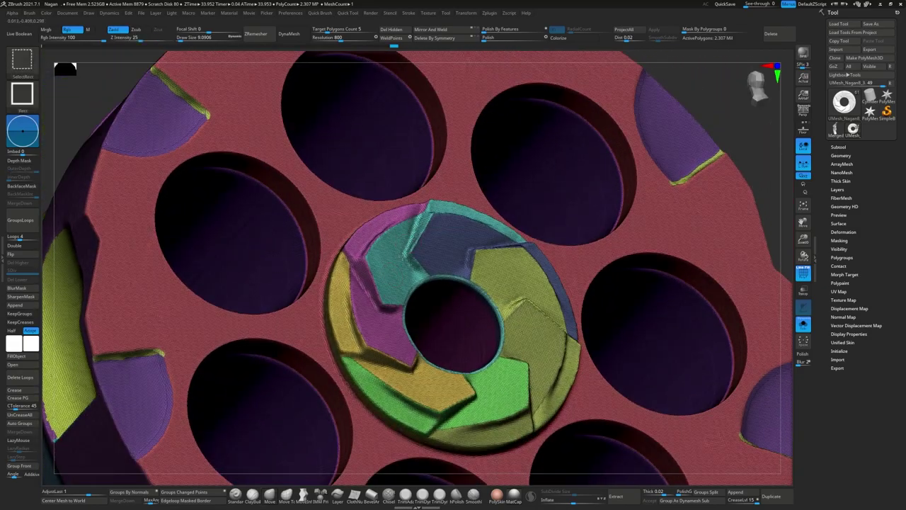
# Step: Isolate the teal plate and hide its lower panel and purple section
pyautogui.keyDown('ctrl'); pyautogui.keyDown('shift'); pyautogui.click(393, 295); pyautogui.keyUp('shift'); pyautogui.keyUp('ctrl')
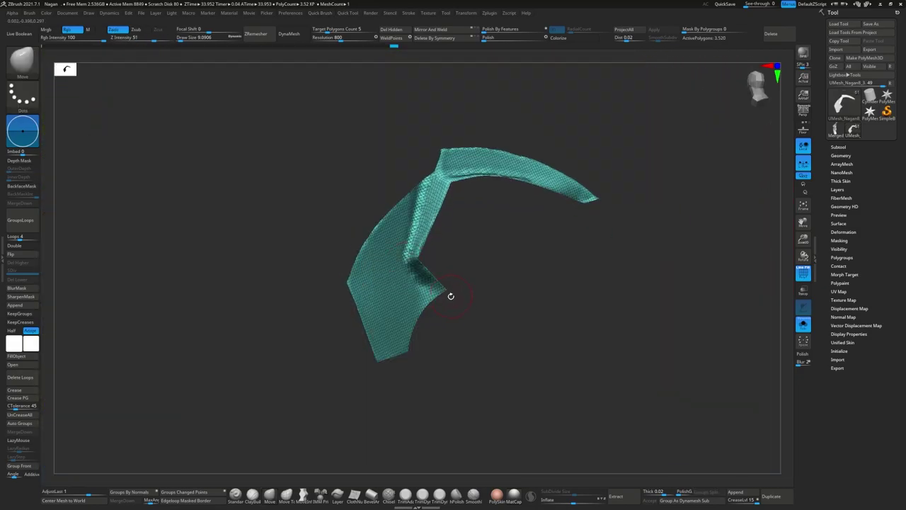
pyautogui.moveTo(437, 151); pyautogui.dragTo(419, 284)
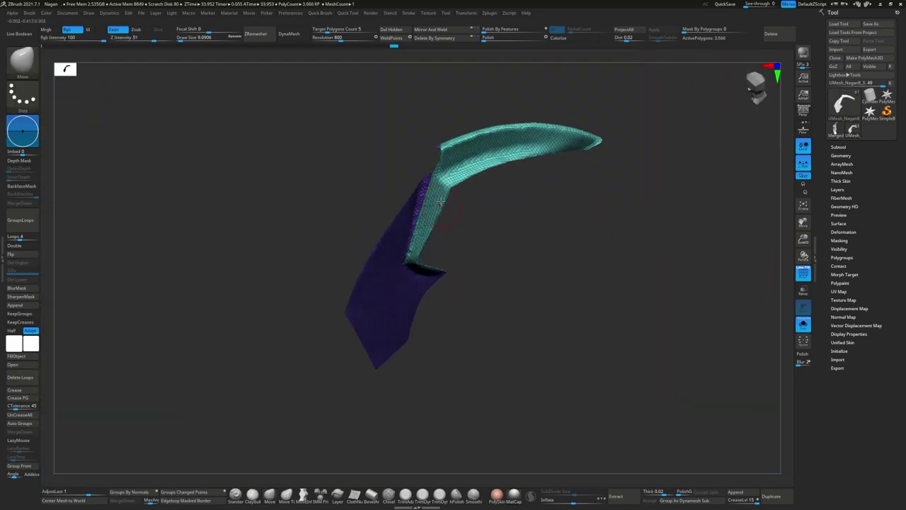
pyautogui.keyDown('ctrl'); pyautogui.keyDown('alt'); pyautogui.keyDown('shift'); pyautogui.click(405, 273); pyautogui.keyUp('shift'); pyautogui.keyUp('alt'); pyautogui.keyUp('ctrl')
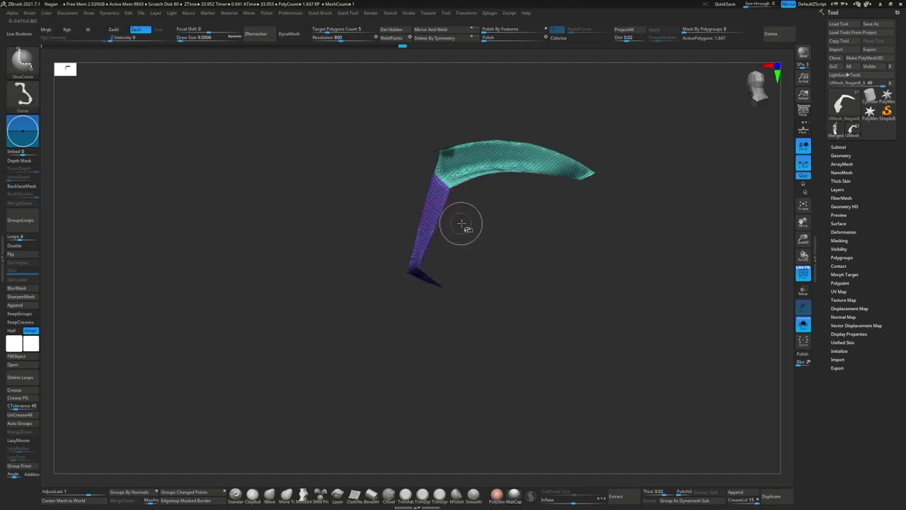
pyautogui.moveTo(461, 225)
pyautogui.mouseDown()
pyautogui.moveTo(397, 262)
pyautogui.moveTo(429, 241)
pyautogui.mouseUp()
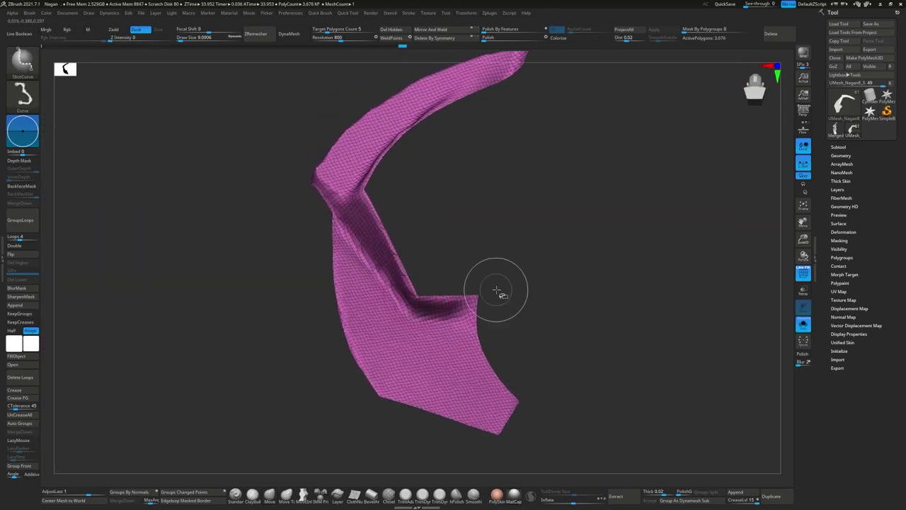
# Step: Slice a green polygroup off the magenta plate
pyautogui.moveTo(325, 207); pyautogui.dragTo(403, 301)
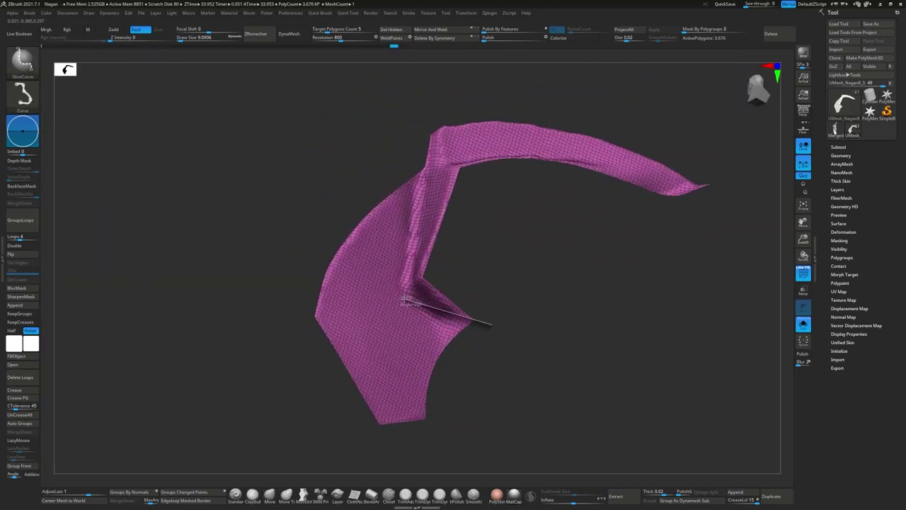
pyautogui.keyDown('ctrl'); pyautogui.keyDown('shift'); pyautogui.moveTo(424, 154); pyautogui.dragTo(427, 157); pyautogui.keyUp('shift'); pyautogui.keyUp('ctrl')
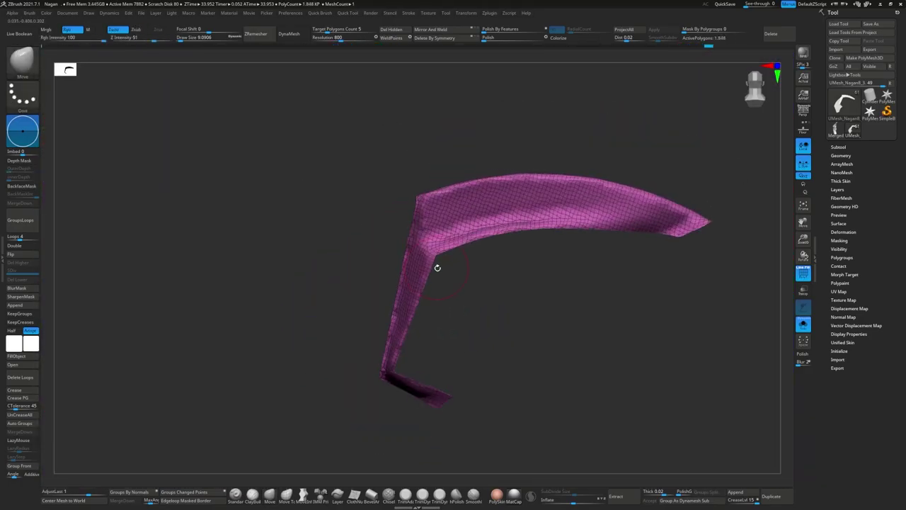
pyautogui.moveTo(441, 267); pyautogui.dragTo(441, 280)
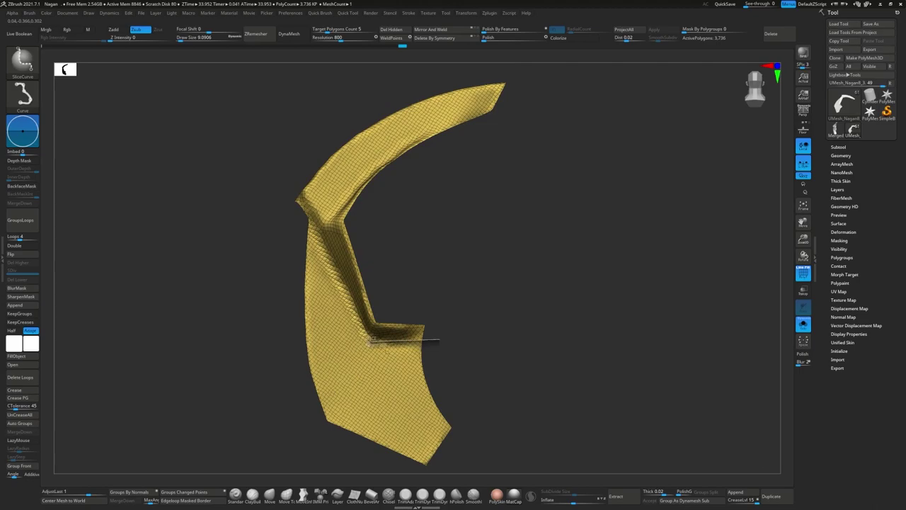
# Step: Slice the yellow plate and hide its lower section and upper edge strip
pyautogui.keyDown('ctrl'); pyautogui.keyDown('shift'); pyautogui.click(309, 218); pyautogui.keyUp('shift'); pyautogui.keyUp('ctrl')
pyautogui.keyDown('ctrl'); pyautogui.keyDown('shift'); pyautogui.moveTo(383, 306); pyautogui.dragTo(365, 362); pyautogui.keyUp('shift'); pyautogui.keyUp('ctrl')
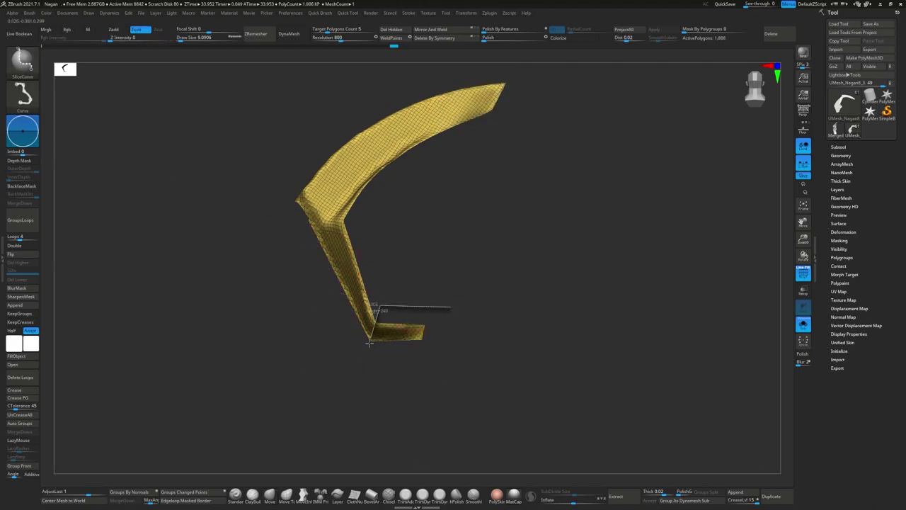
pyautogui.moveTo(344, 271); pyautogui.dragTo(384, 301)
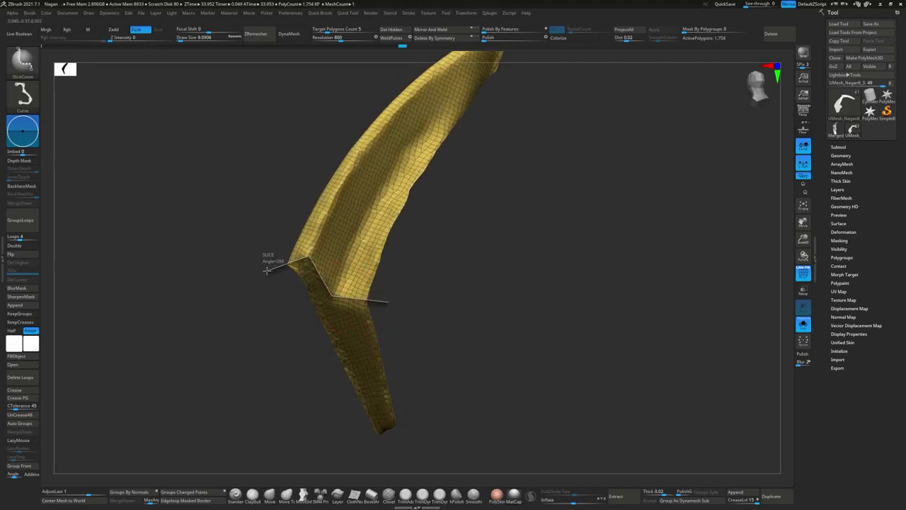
pyautogui.keyDown('ctrl'); pyautogui.keyDown('shift'); pyautogui.moveTo(268, 271); pyautogui.dragTo(268, 270); pyautogui.keyUp('shift'); pyautogui.keyUp('ctrl')
pyautogui.moveTo(425, 397); pyautogui.dragTo(453, 383)
pyautogui.keyDown('ctrl'); pyautogui.keyDown('shift'); pyautogui.moveTo(284, 356); pyautogui.dragTo(337, 249); pyautogui.keyUp('shift'); pyautogui.keyUp('ctrl')
pyautogui.keyDown('ctrl'); pyautogui.keyDown('shift'); pyautogui.moveTo(311, 390); pyautogui.dragTo(341, 321); pyautogui.keyUp('shift'); pyautogui.keyUp('ctrl')
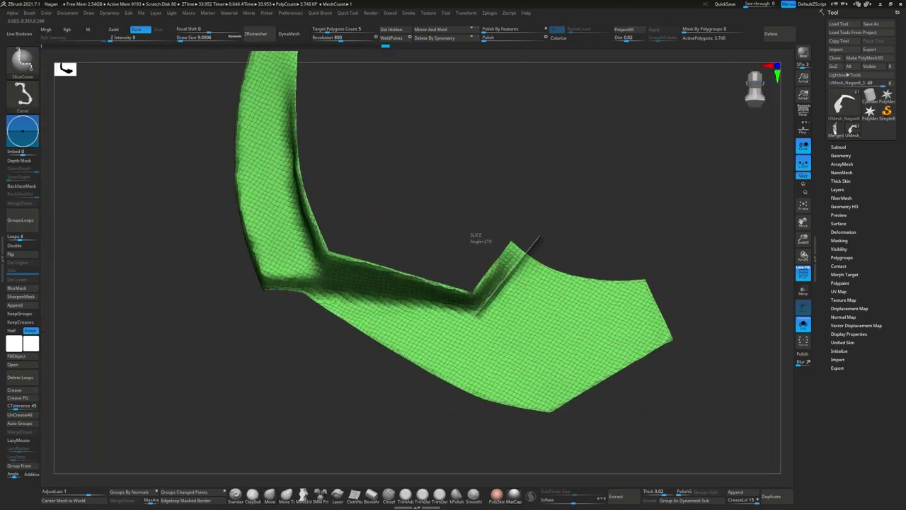
# Step: Slice the green plate at its bend, then cut and hide the lower olive section
pyautogui.keyDown('ctrl'); pyautogui.keyDown('shift'); pyautogui.moveTo(135, 398); pyautogui.dragTo(134, 398); pyautogui.keyUp('shift'); pyautogui.keyUp('ctrl')
pyautogui.moveTo(470, 273); pyautogui.dragTo(381, 339)
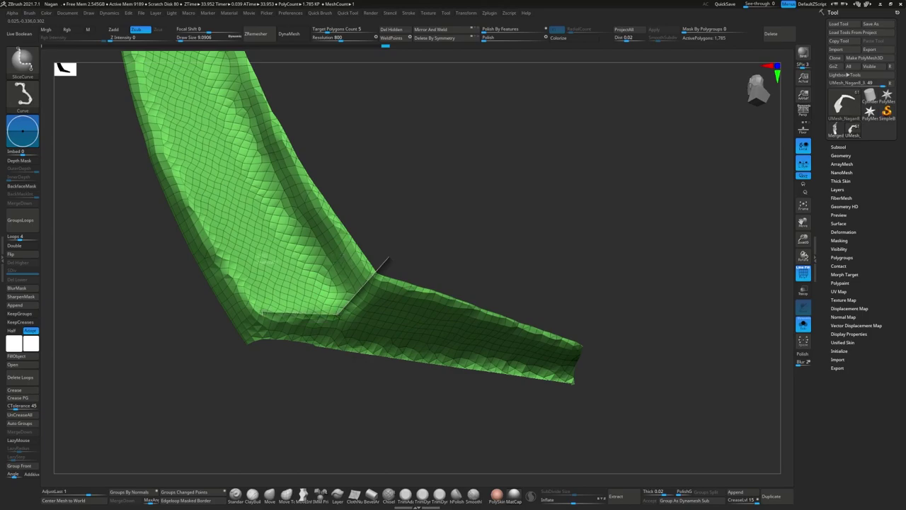
pyautogui.keyDown('ctrl'); pyautogui.keyDown('shift'); pyautogui.click(381, 338); pyautogui.keyUp('shift'); pyautogui.keyUp('ctrl')
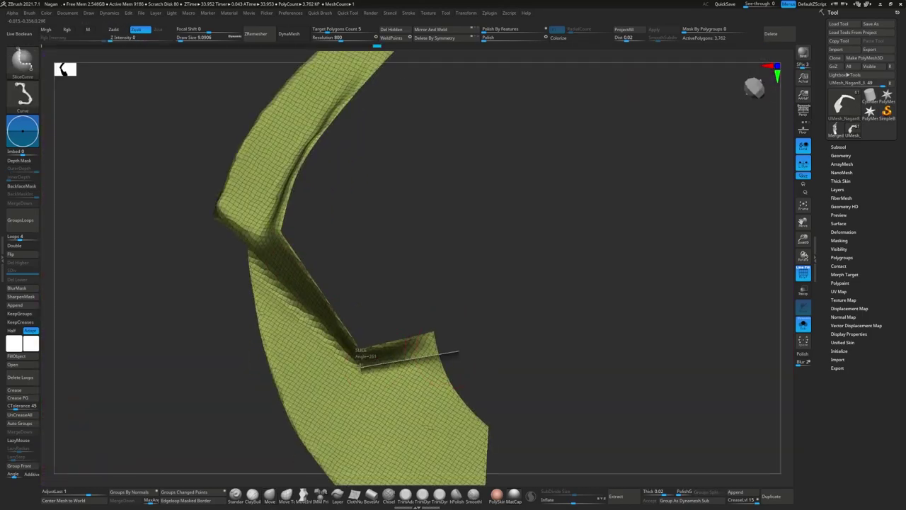
pyautogui.moveTo(454, 346)
pyautogui.keyDown('ctrl'); pyautogui.keyDown('shift'); pyautogui.mouseDown()
pyautogui.moveTo(375, 365)
pyautogui.moveTo(294, 306)
pyautogui.mouseUp(); pyautogui.keyUp('shift'); pyautogui.keyUp('ctrl')
pyautogui.keyDown('ctrl'); pyautogui.keyDown('shift'); pyautogui.click(370, 336); pyautogui.keyUp('shift'); pyautogui.keyUp('ctrl')
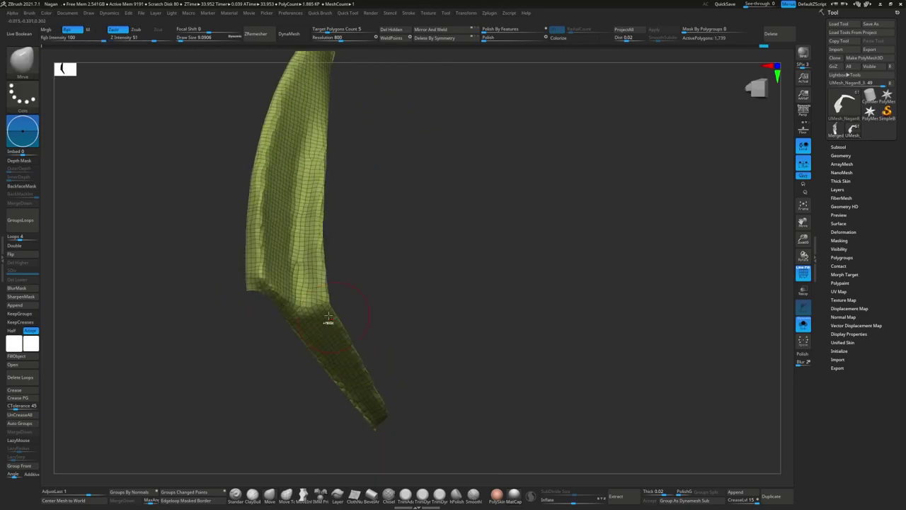
# Step: Trim the remaining strip with repeated slices, hiding its upper and top strips
pyautogui.moveTo(453, 177); pyautogui.dragTo(297, 234)
pyautogui.keyDown('ctrl'); pyautogui.keyDown('shift'); pyautogui.moveTo(191, 362); pyautogui.dragTo(383, 286); pyautogui.keyUp('shift'); pyautogui.keyUp('ctrl')
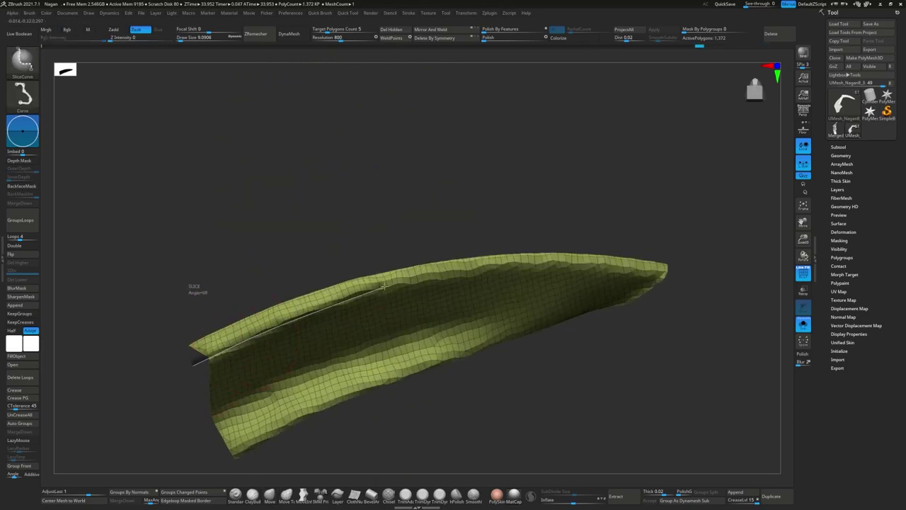
pyautogui.keyDown('ctrl'); pyautogui.keyDown('shift'); pyautogui.moveTo(202, 425); pyautogui.dragTo(277, 392); pyautogui.keyUp('shift'); pyautogui.keyUp('ctrl')
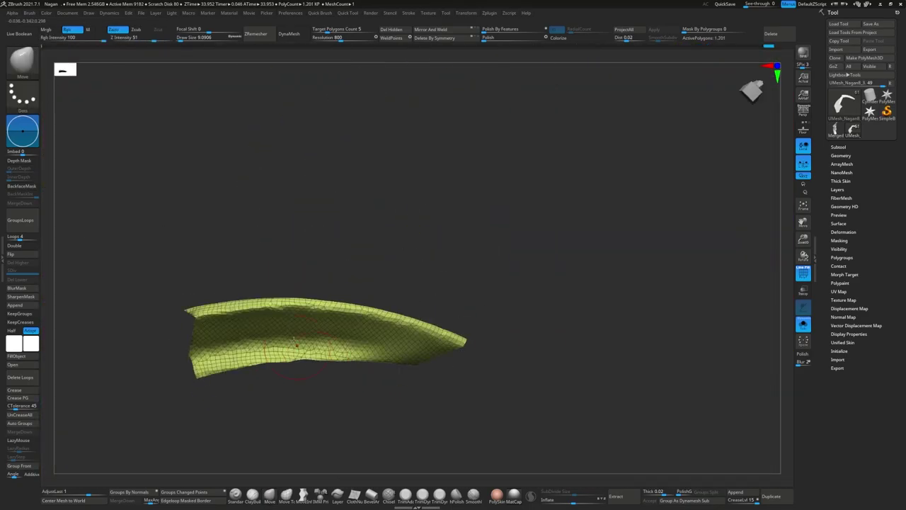
pyautogui.keyDown('ctrl'); pyautogui.keyDown('shift'); pyautogui.moveTo(127, 312); pyautogui.dragTo(269, 300); pyautogui.keyUp('shift'); pyautogui.keyUp('ctrl')
pyautogui.keyDown('ctrl'); pyautogui.keyDown('shift'); pyautogui.moveTo(591, 372); pyautogui.dragTo(592, 373); pyautogui.keyUp('shift'); pyautogui.keyUp('ctrl')
pyautogui.keyDown('ctrl'); pyautogui.keyDown('shift'); pyautogui.moveTo(109, 377); pyautogui.dragTo(170, 363); pyautogui.keyUp('shift'); pyautogui.keyUp('ctrl')
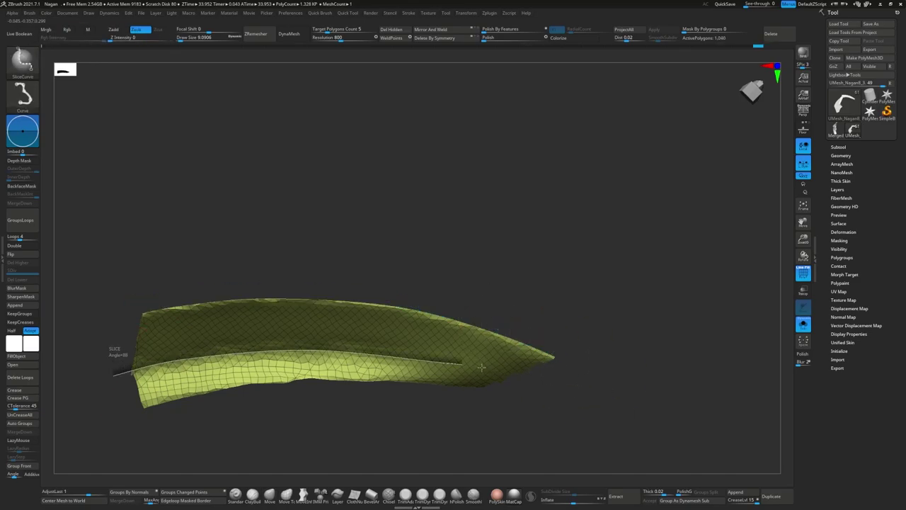